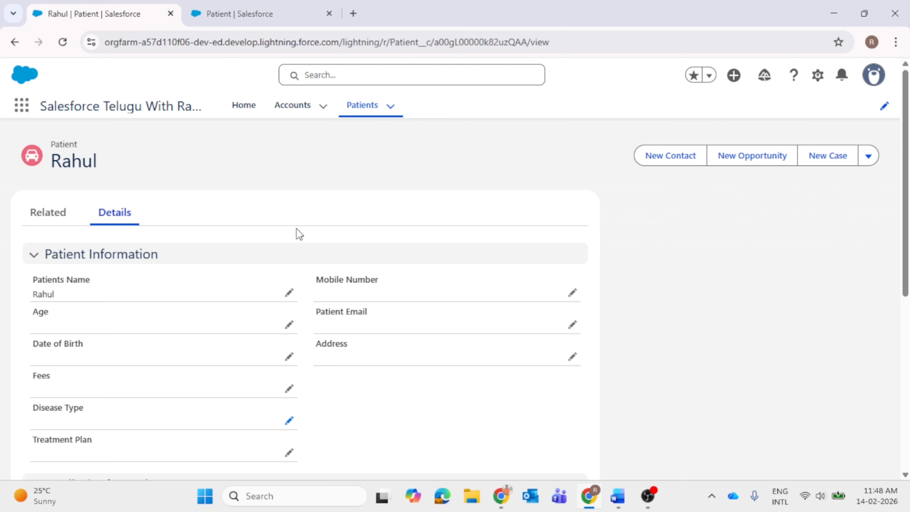
# Step: Open the first patient's record from the Patients list and review its detail fields
pyautogui.click(366, 109)
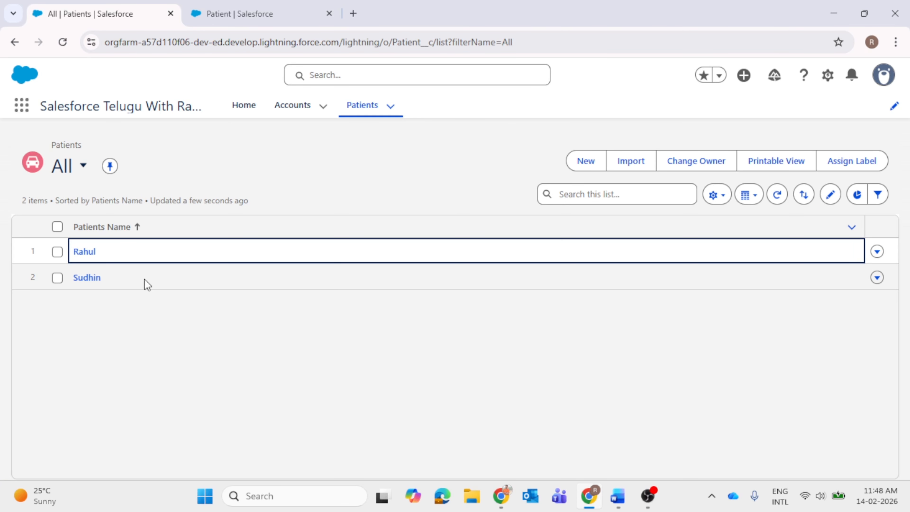
pyautogui.click(86, 253)
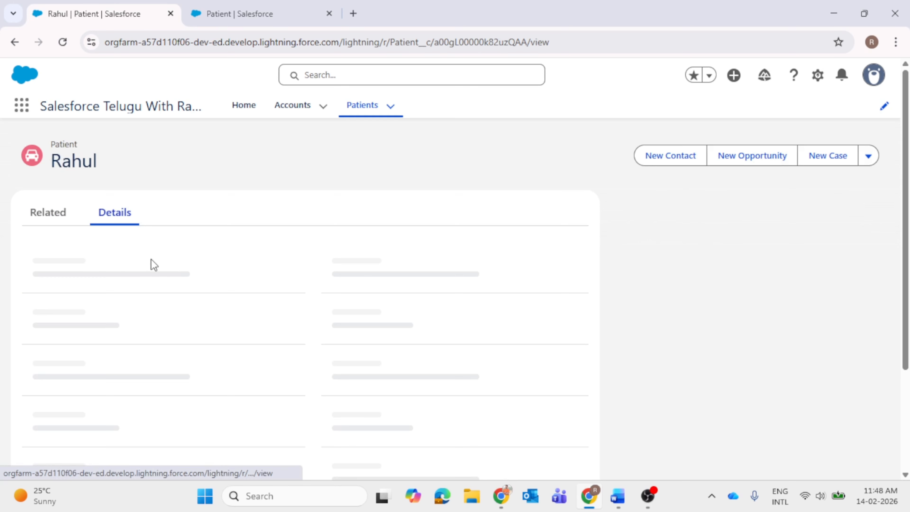
pyautogui.scroll(-5, 273, 310)
pyautogui.scroll(3, 385, 268)
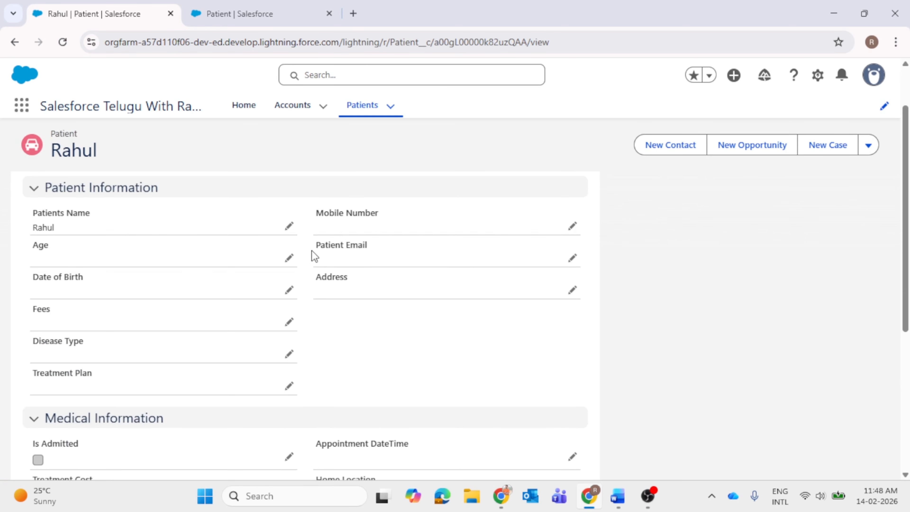
pyautogui.click(573, 258)
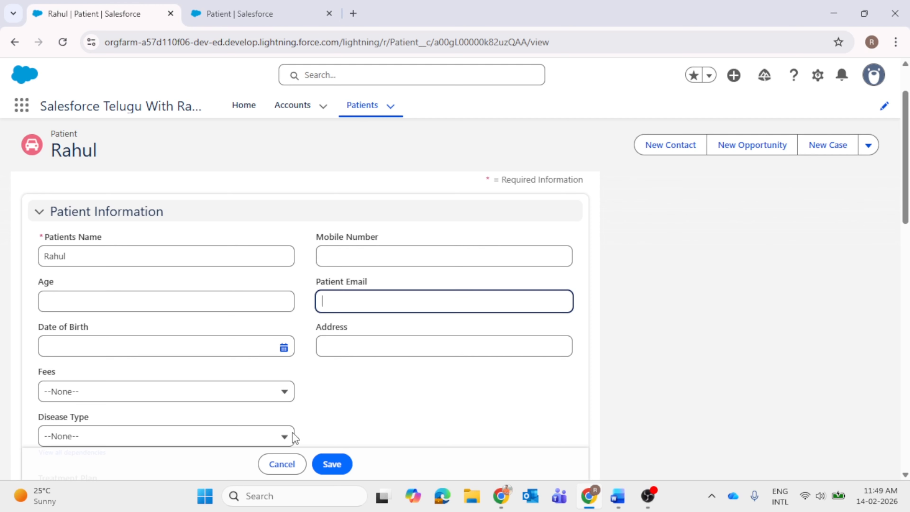
pyautogui.click(287, 467)
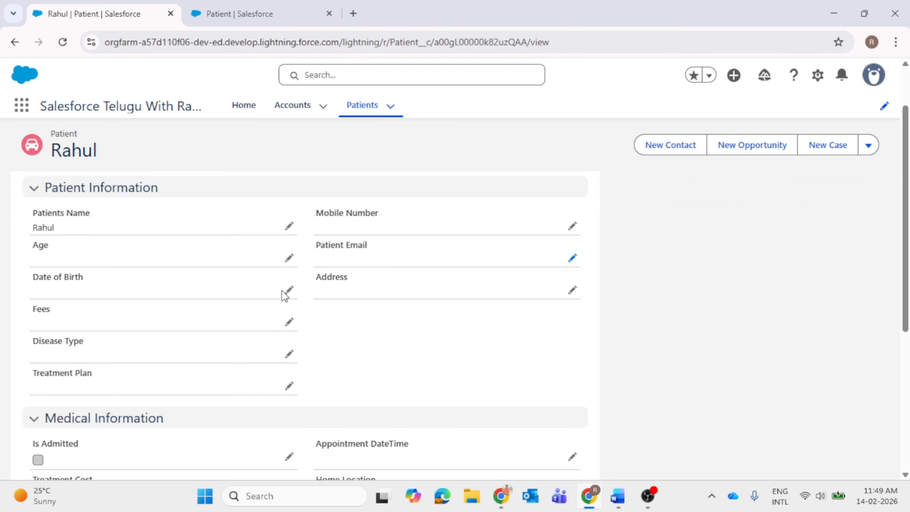
# Step: Set the patient's Age to 0 and save the record
pyautogui.click(289, 259)
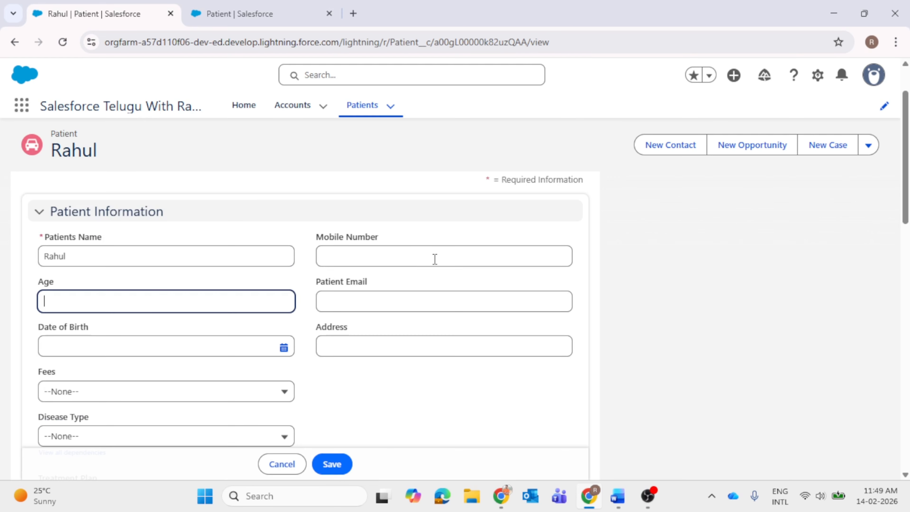
pyautogui.click(102, 305)
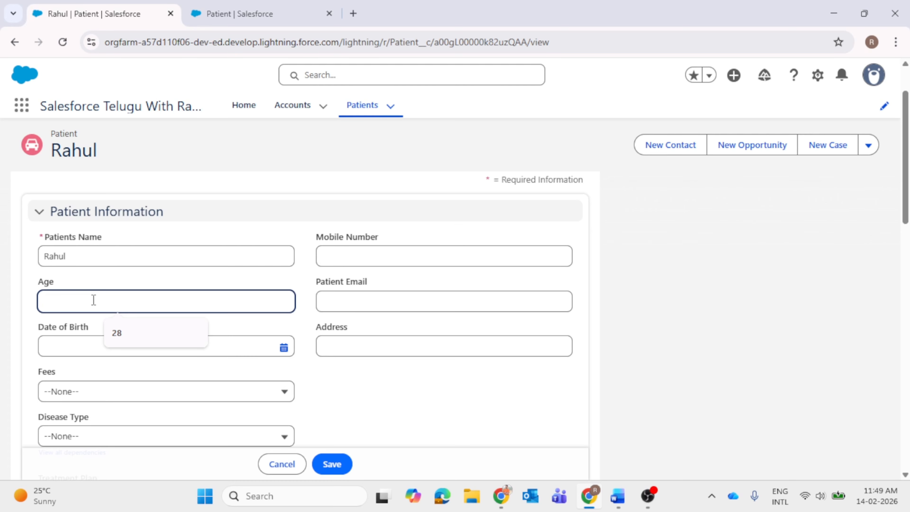
pyautogui.click(370, 390)
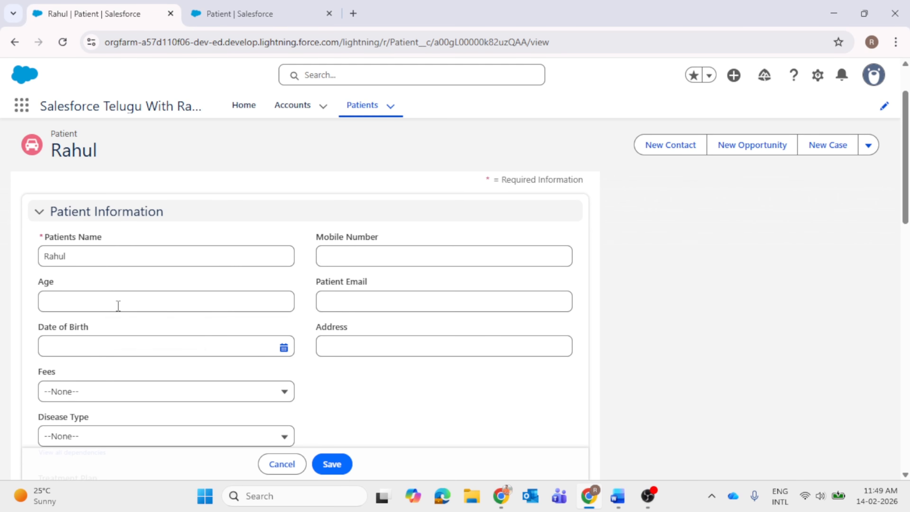
pyautogui.click(108, 303)
pyautogui.write('0')
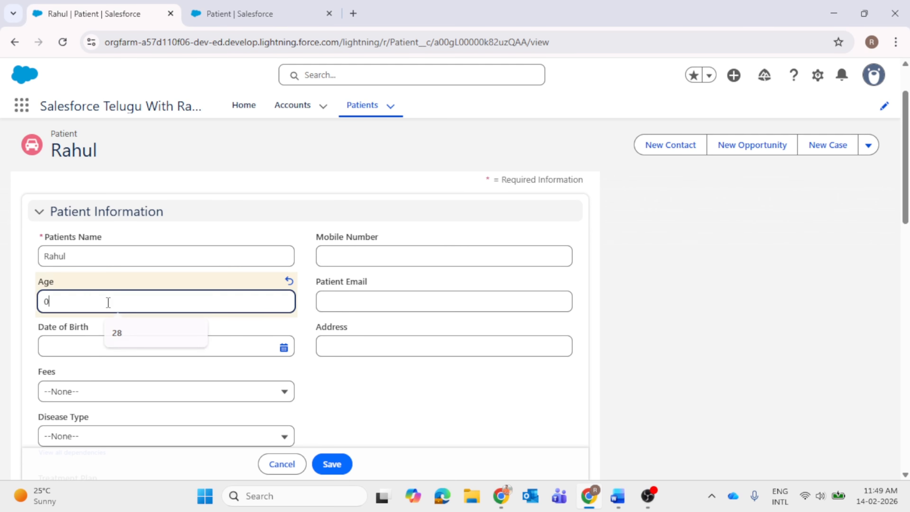
pyautogui.click(333, 464)
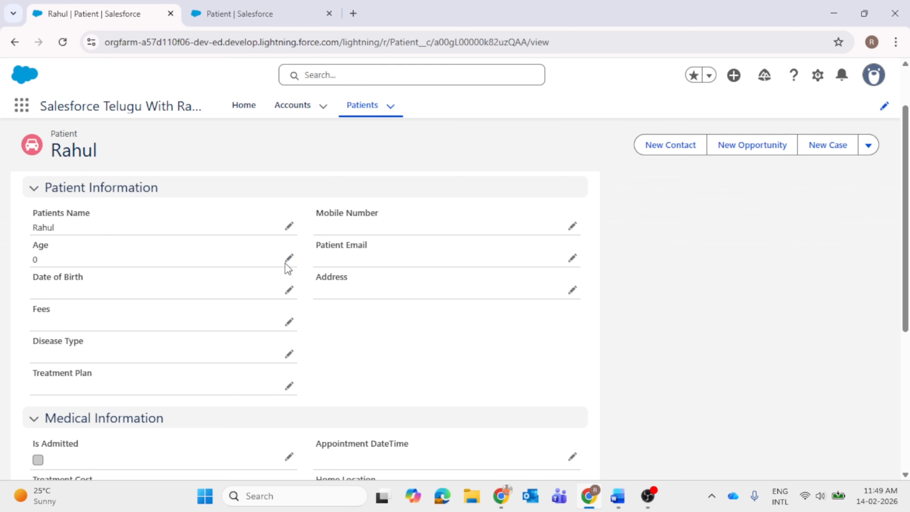
# Step: Clear the patient's Age and save the record again
pyautogui.click(294, 257)
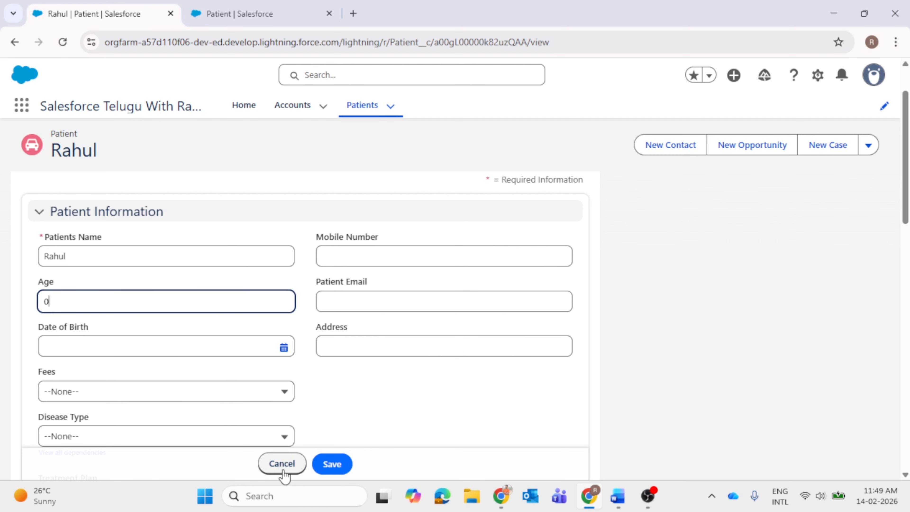
pyautogui.press('BackSpace')
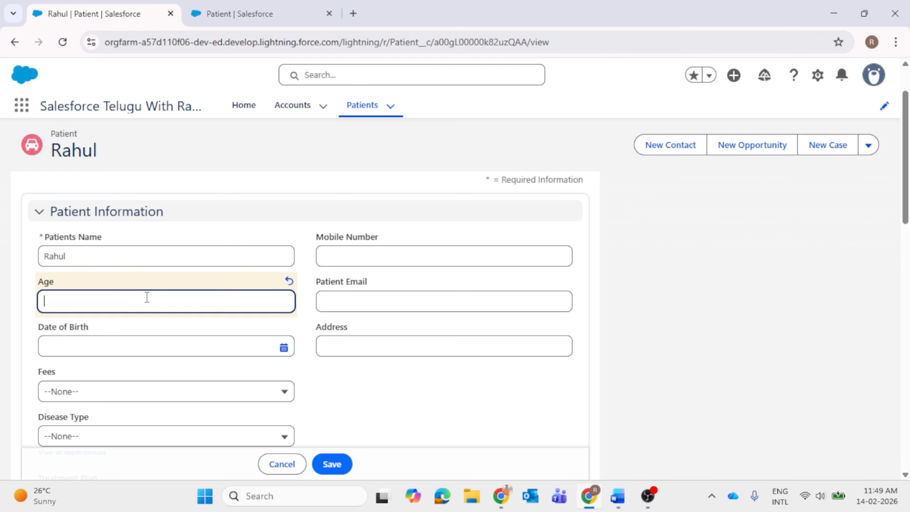
pyautogui.click(332, 464)
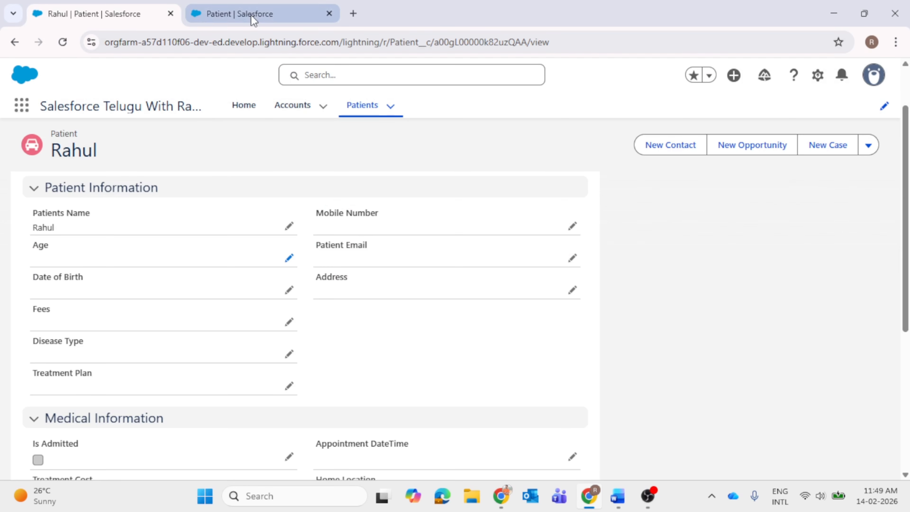
# Step: Open the Patient object's validation rules in Setup and start a new rule
pyautogui.click(252, 16)
pyautogui.click(109, 18)
pyautogui.click(295, 8)
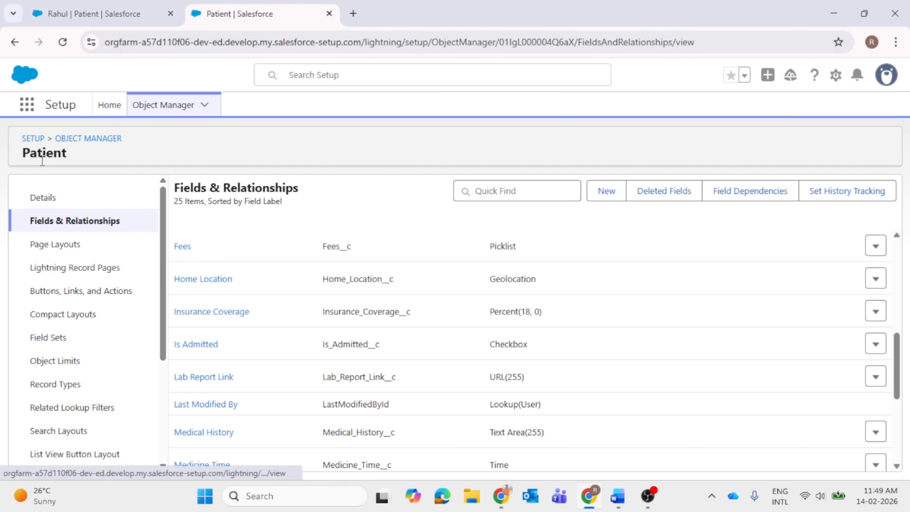
pyautogui.scroll(-5, 96, 281)
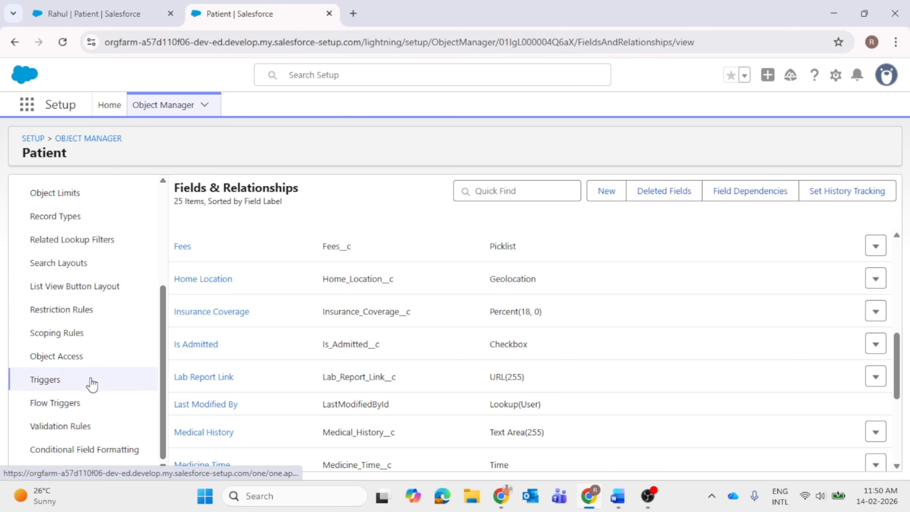
pyautogui.click(55, 431)
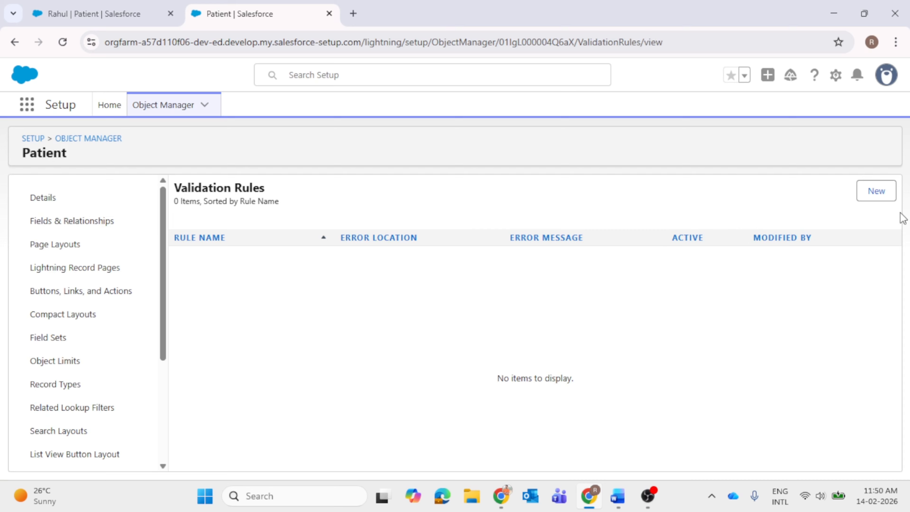
pyautogui.click(886, 197)
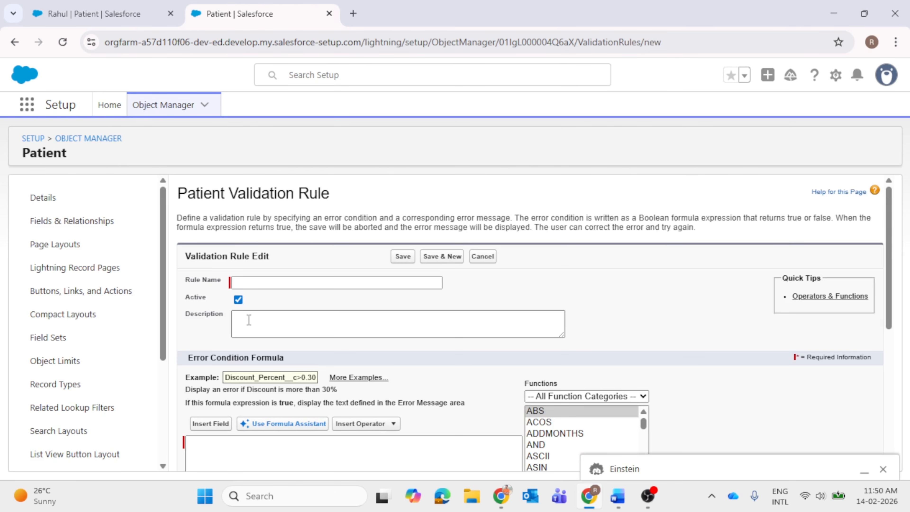
pyautogui.click(259, 280)
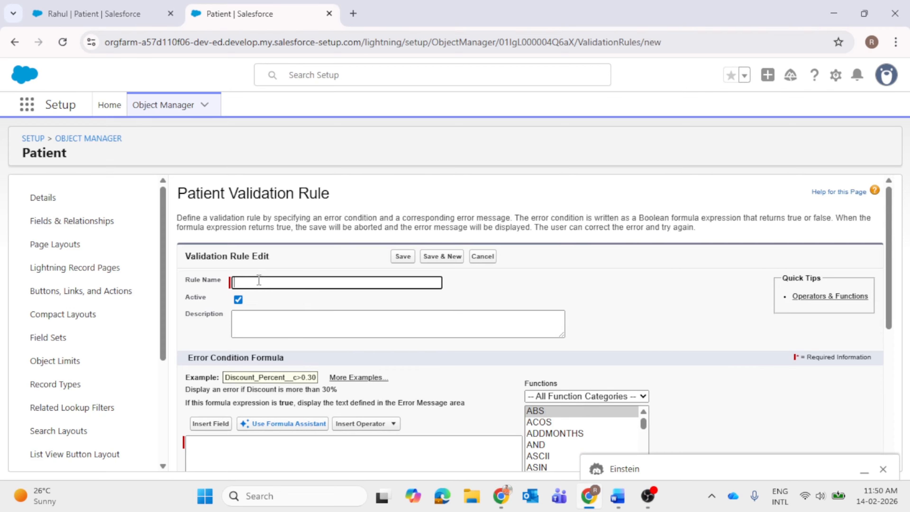
pyautogui.press('capslock')
pyautogui.write('A')
pyautogui.press('capslock')
pyautogui.write('ge is not')
# Step: Copy "Age cannot be less than 0" from the Word document and name the Salesforce validation rule Age_cannot_be_less_than_0
pyautogui.hotkey('alt', 'Tab')
pyautogui.hotkey('alt', 'Tab')
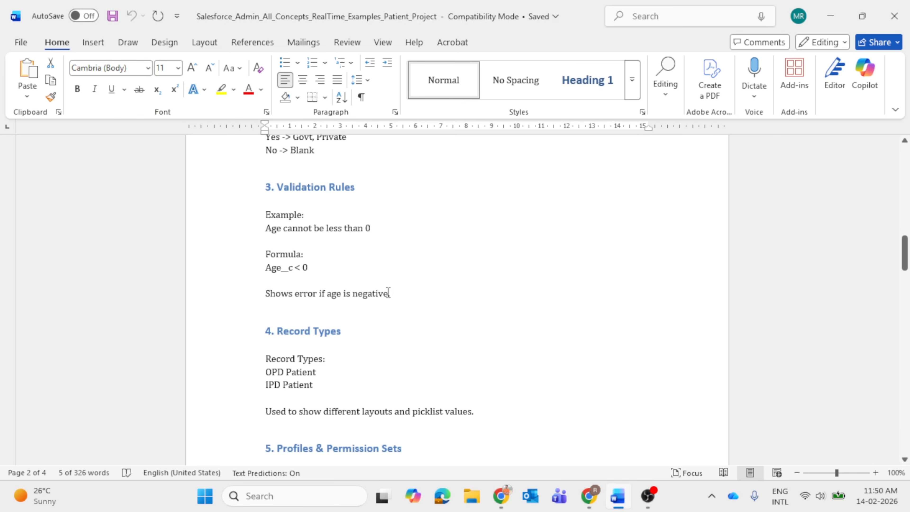
pyautogui.tripleClick(319, 223)
pyautogui.hotkey('ctrl', 'c')
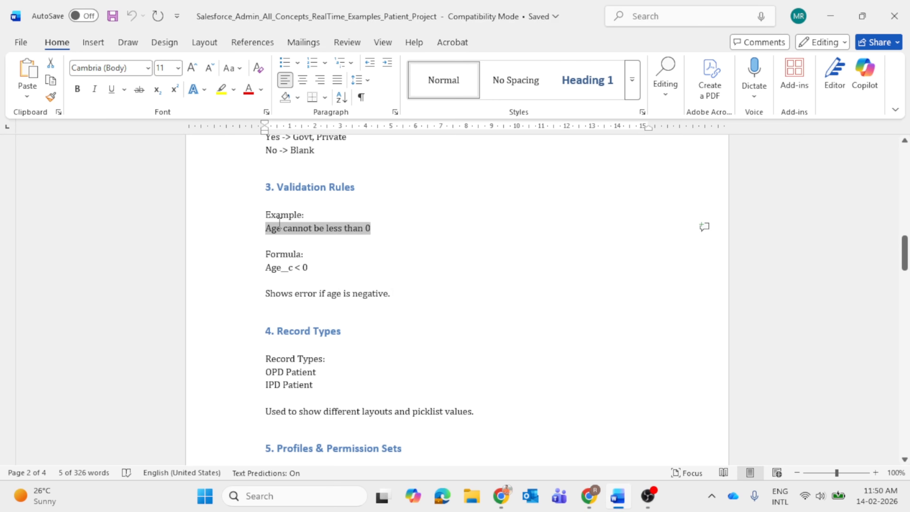
pyautogui.hotkey('alt', 'Tab')
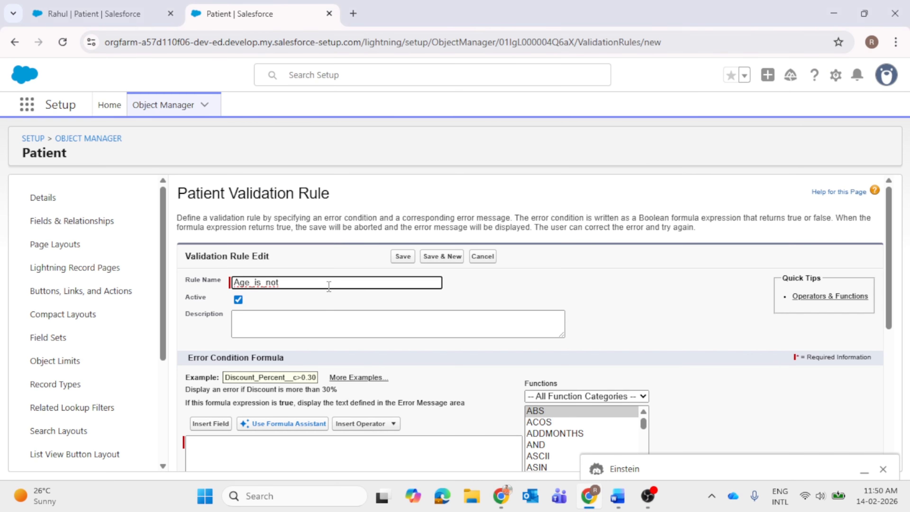
pyautogui.hotkey('ctrl', 'a')
pyautogui.hotkey('ctrl', 'v')
pyautogui.click(336, 312)
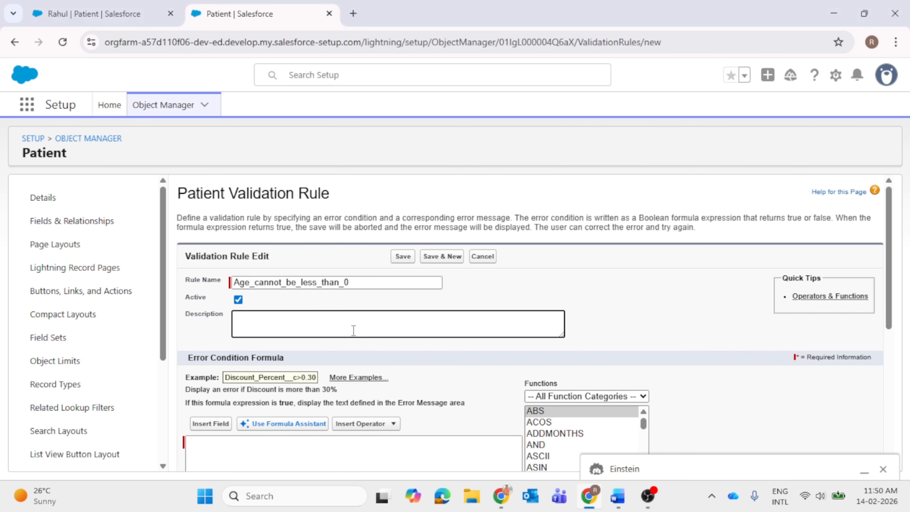
# Step: Look up the Age field's data type in the Patient object's Fields & Relationships, then return to the validation rule
pyautogui.scroll(-3, 354, 331)
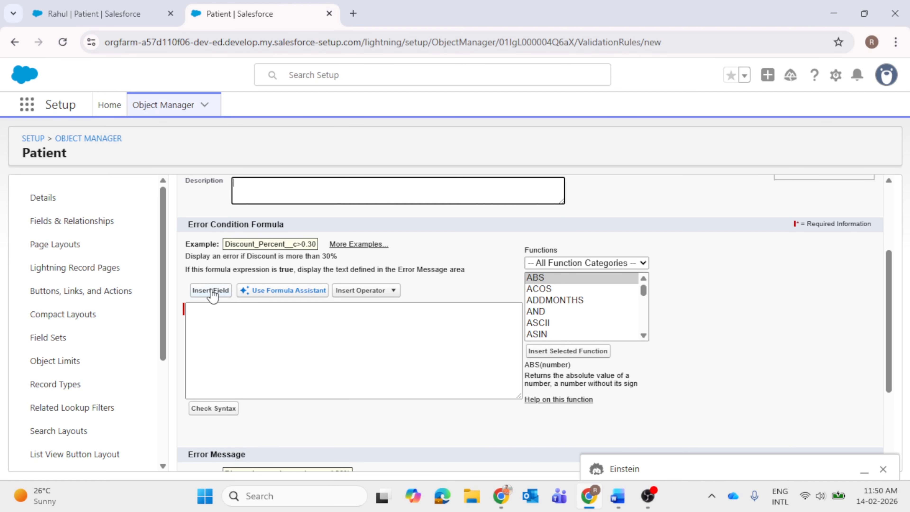
pyautogui.click(56, 15)
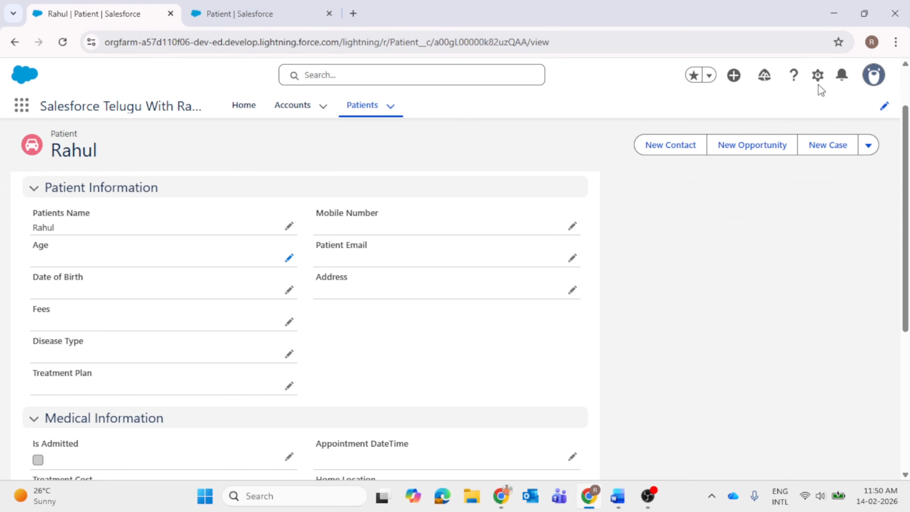
pyautogui.click(818, 76)
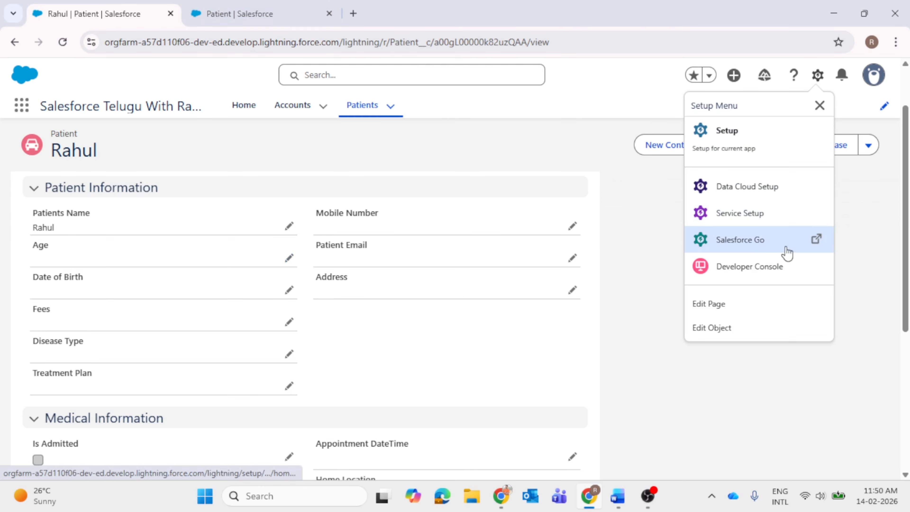
pyautogui.click(750, 325)
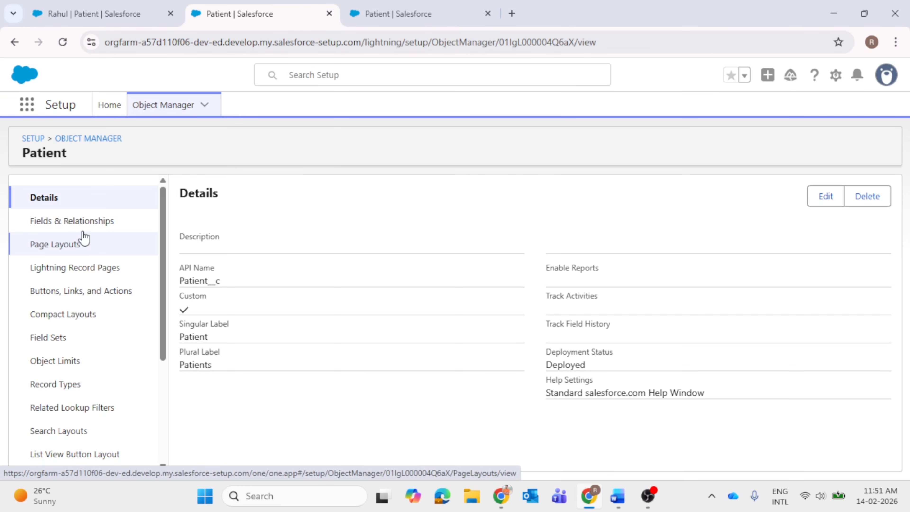
pyautogui.click(88, 224)
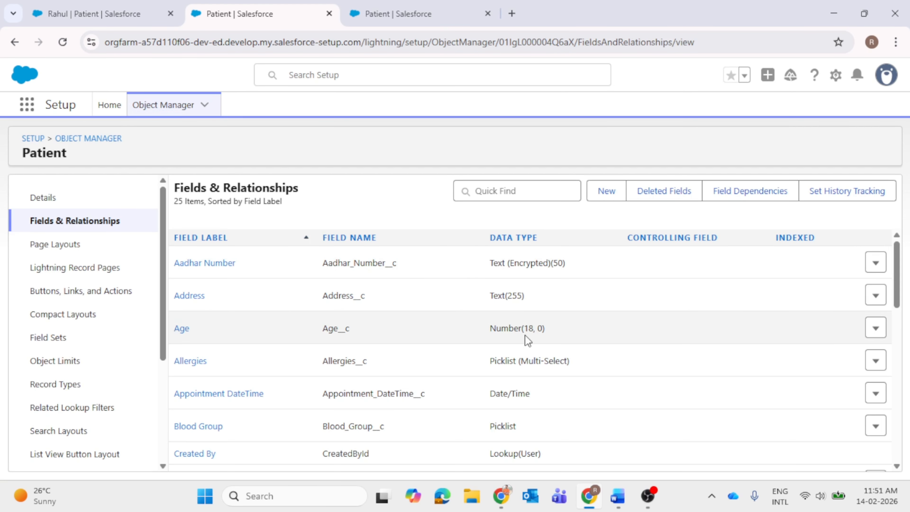
pyautogui.click(415, 18)
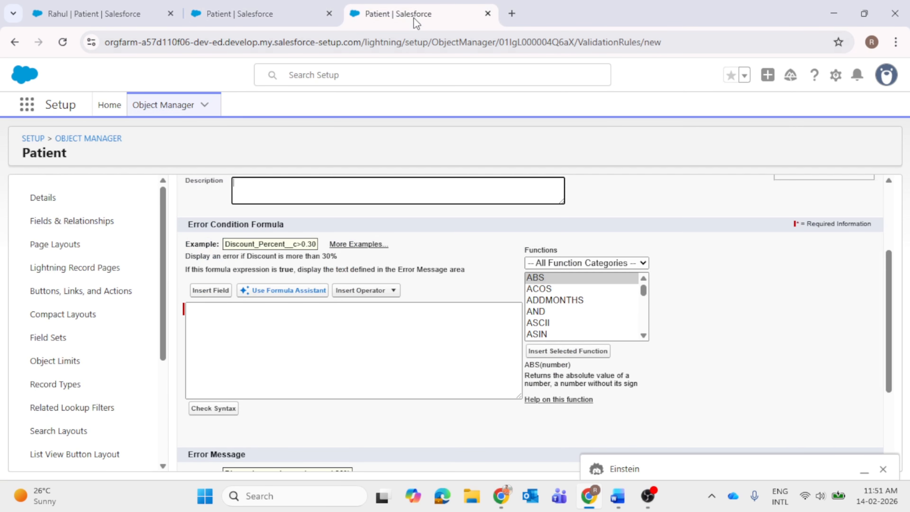
# Step: Build the error condition formula Age__c < 0 from the Age field and the Less Than operator, and check its syntax
pyautogui.click(212, 292)
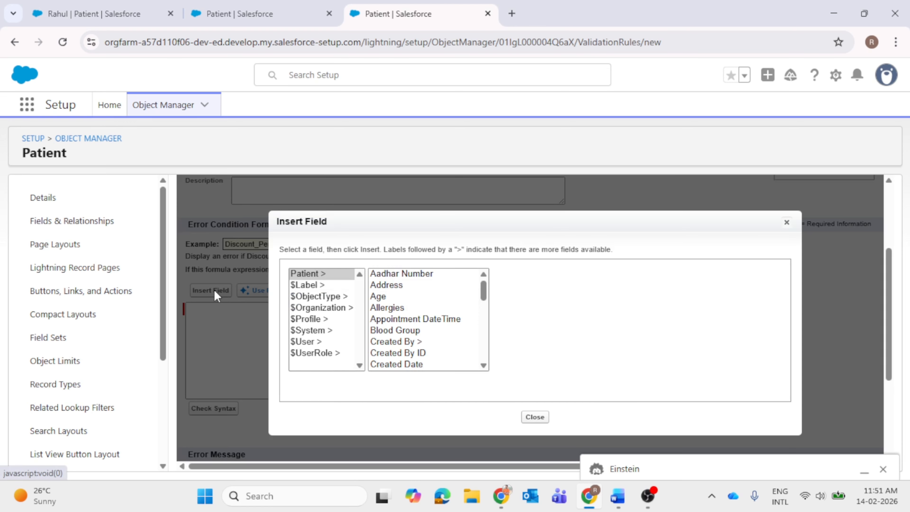
pyautogui.click(381, 297)
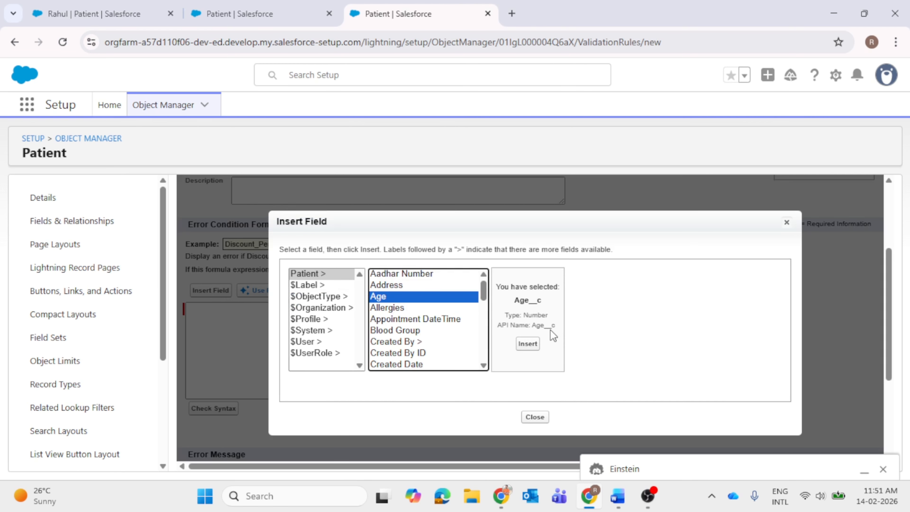
pyautogui.click(526, 344)
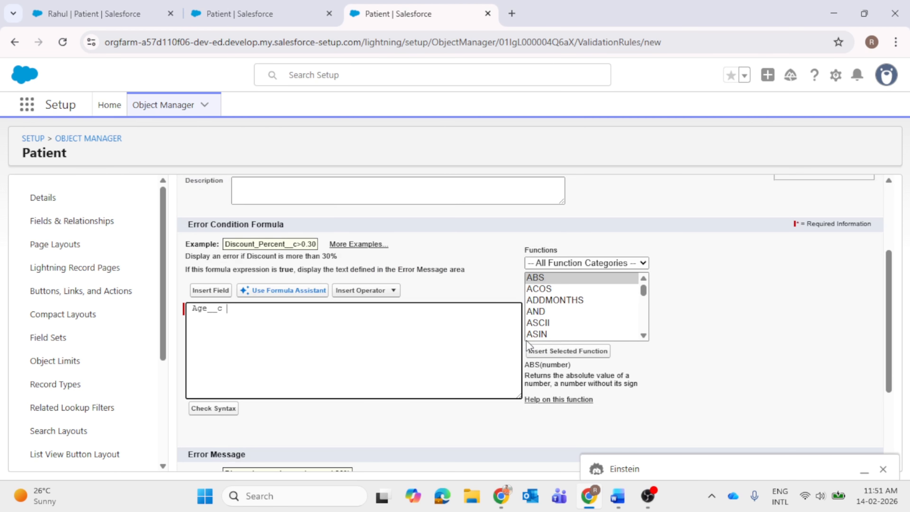
pyautogui.hotkey('alt', 'Tab')
pyautogui.hotkey('alt', 'Tab')
pyautogui.click(363, 293)
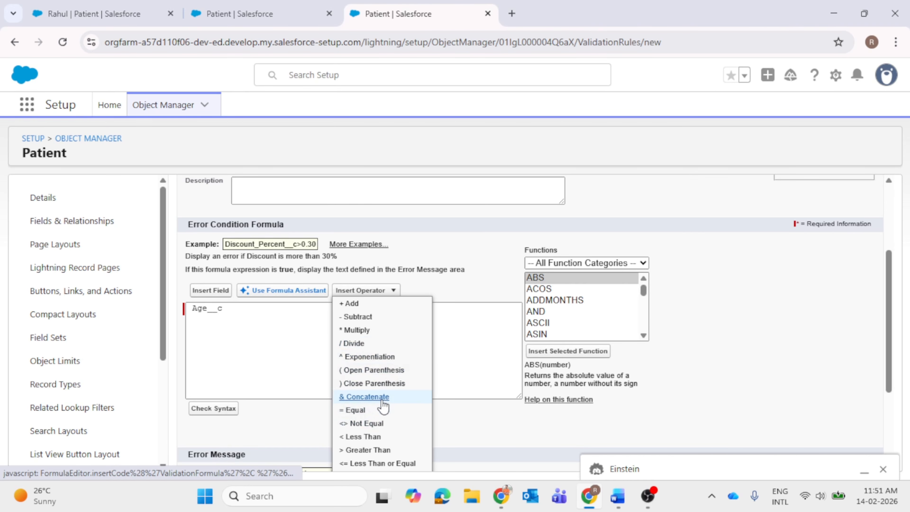
pyautogui.scroll(-2, 376, 425)
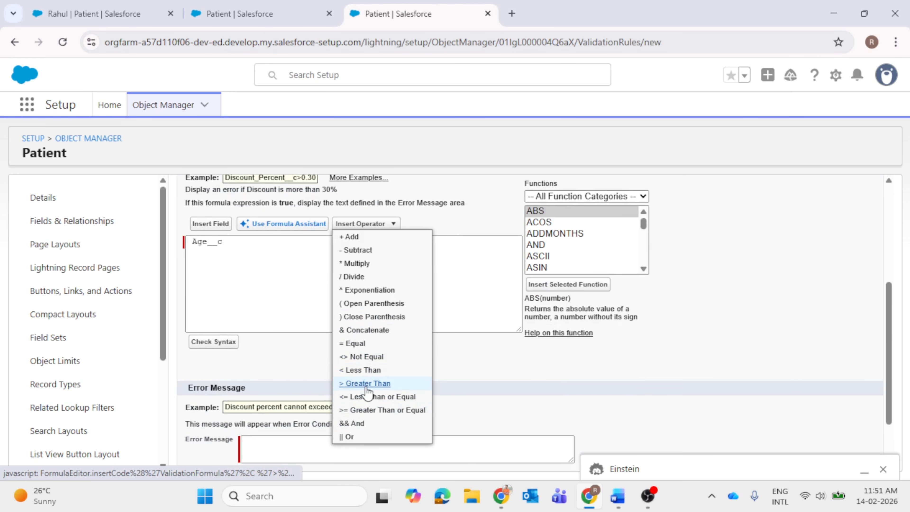
pyautogui.click(362, 371)
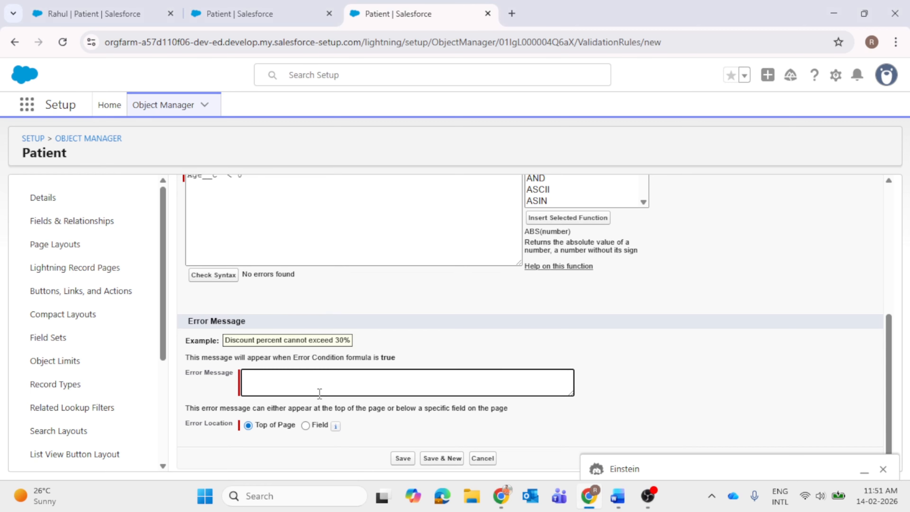
# Step: Enter "Shows error if age is negative" as the rule's error message
pyautogui.write('Shows error if age is negative')
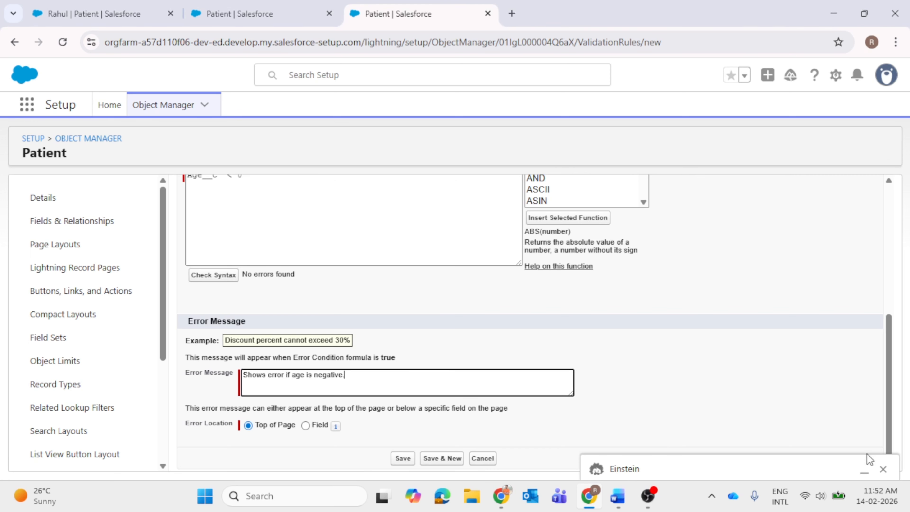
# Step: Save the new validation rule with its error location set to Top of Page
pyautogui.click(883, 469)
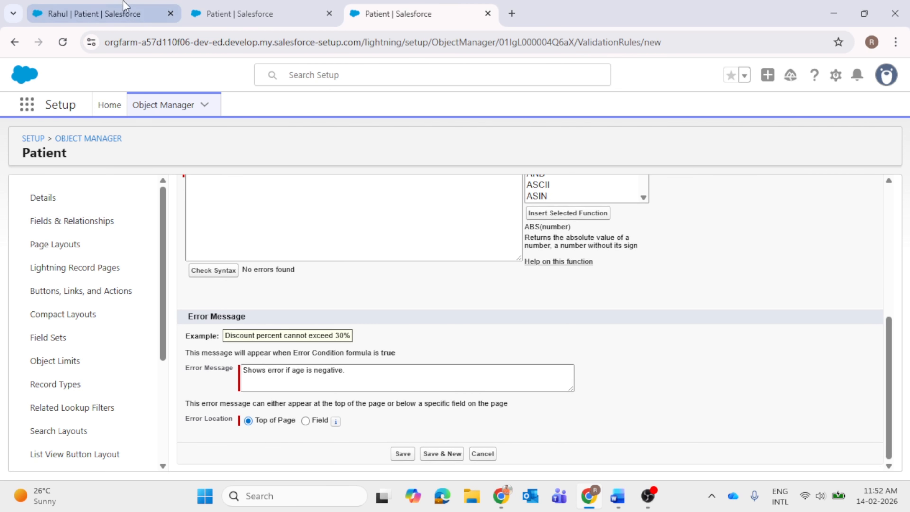
pyautogui.click(103, 8)
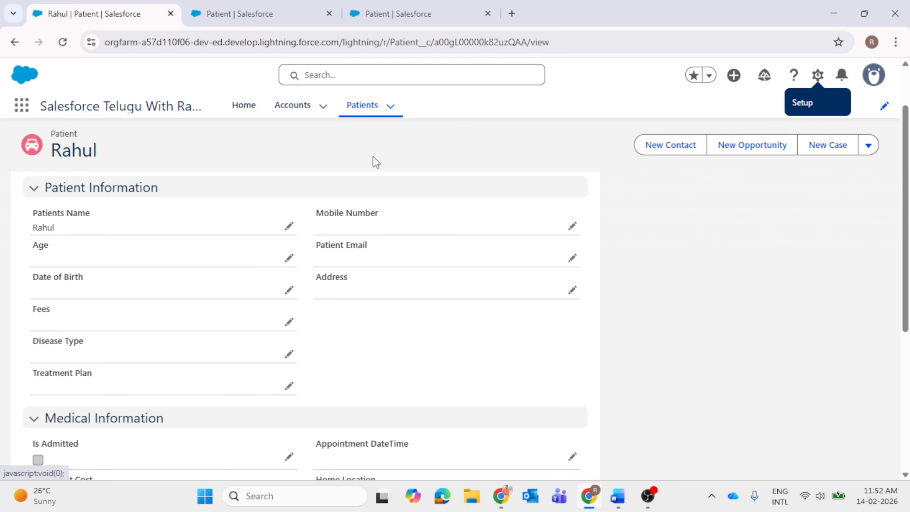
pyautogui.click(416, 13)
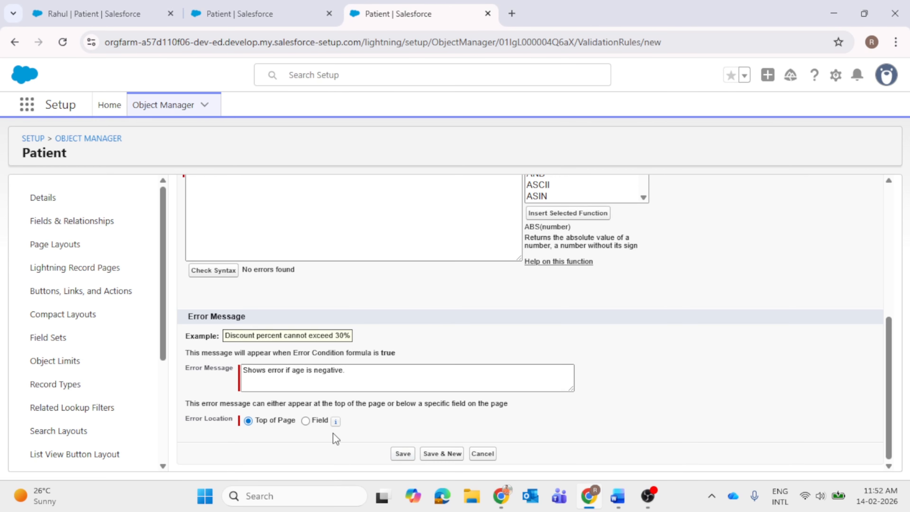
pyautogui.click(404, 457)
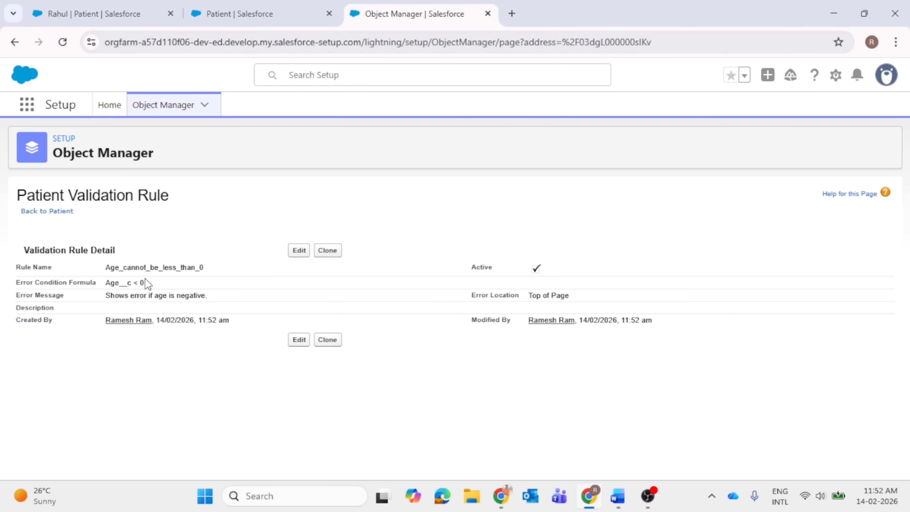
# Step: Edit the Patient validation rule, check the syntax of the formula Age__c <= 0 and save the rule
pyautogui.click(79, 7)
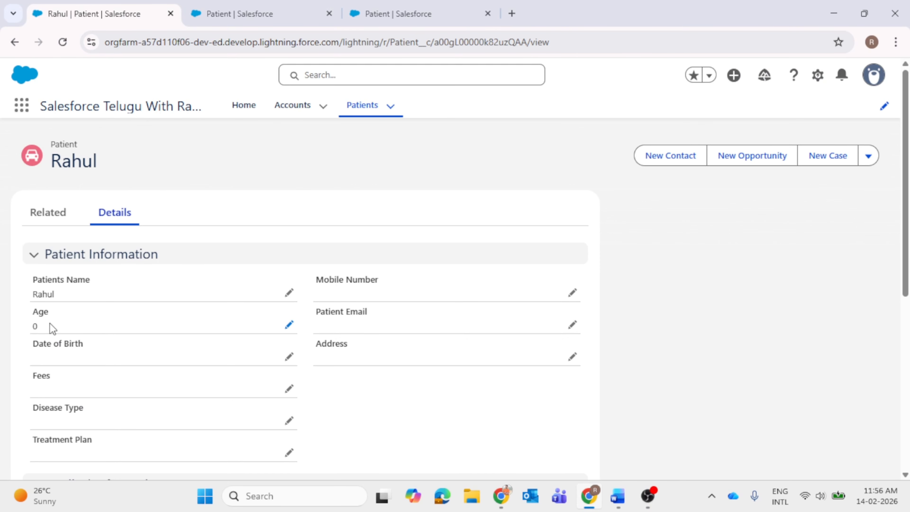
pyautogui.click(400, 8)
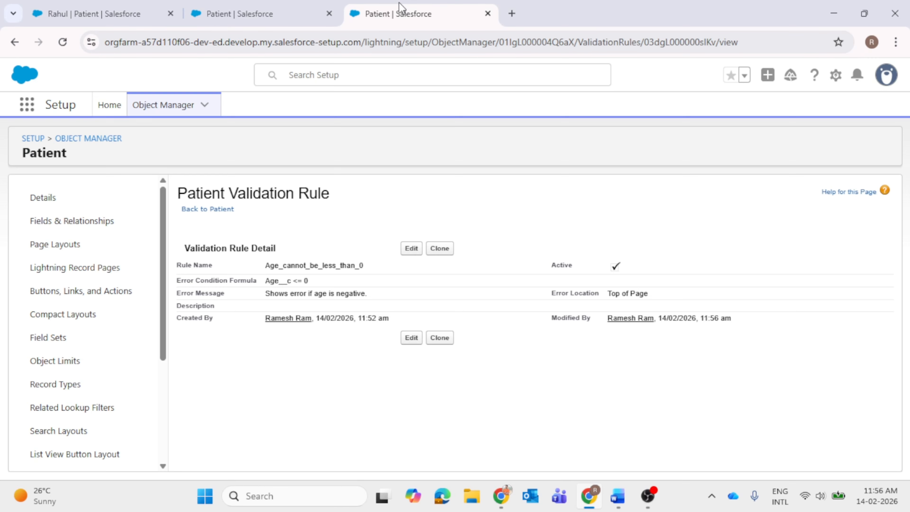
pyautogui.click(410, 250)
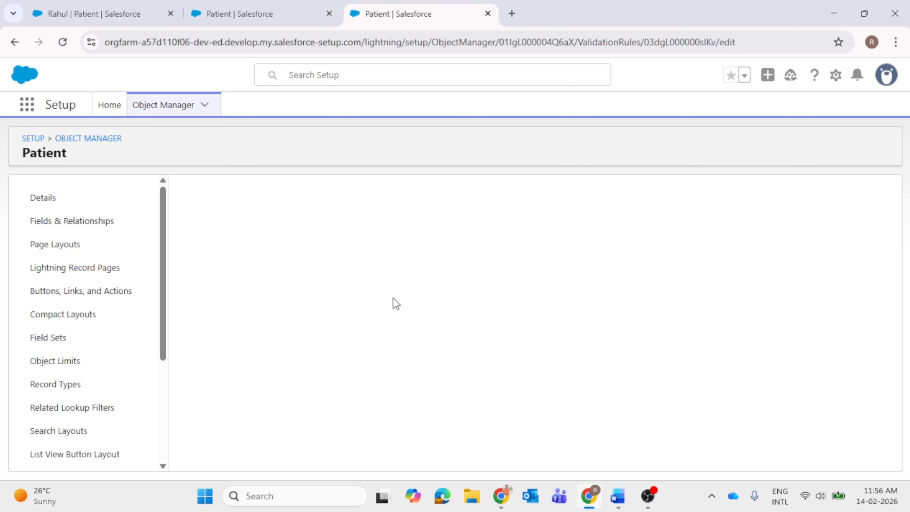
pyautogui.scroll(-3, 242, 305)
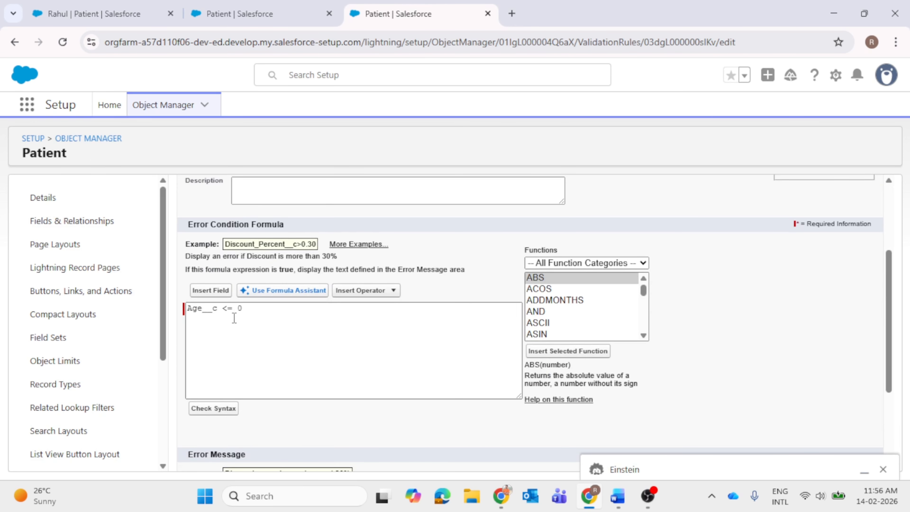
pyautogui.click(226, 409)
pyautogui.scroll(-6, 401, 335)
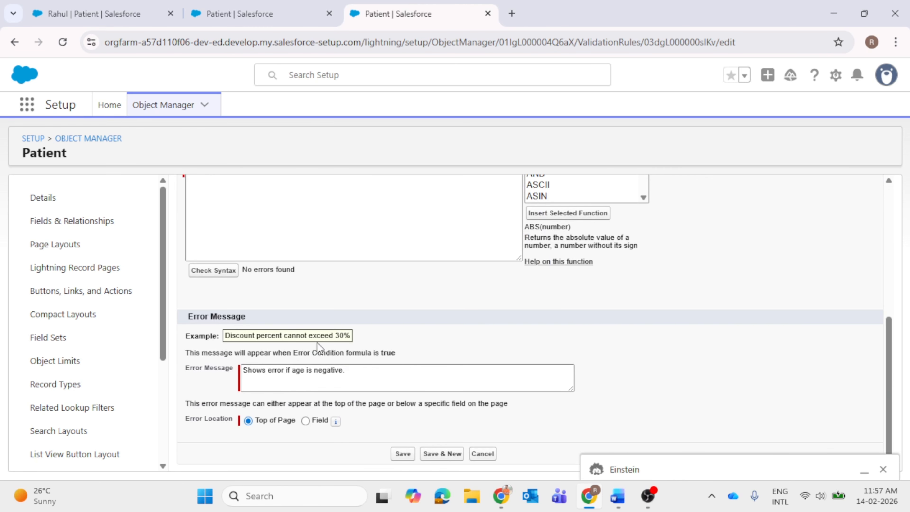
pyautogui.click(403, 454)
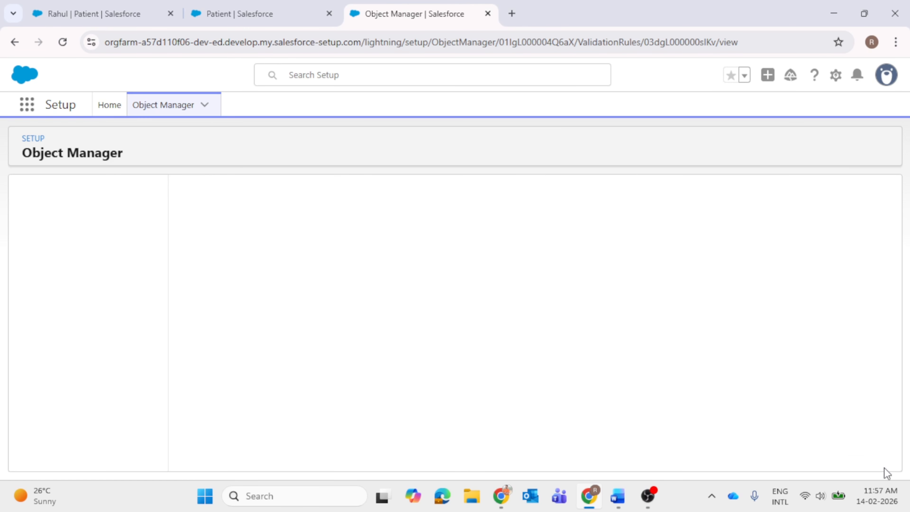
# Step: Test the rule by trying to save the existing patient record with Age 0, then cancel the edit
pyautogui.click(107, 22)
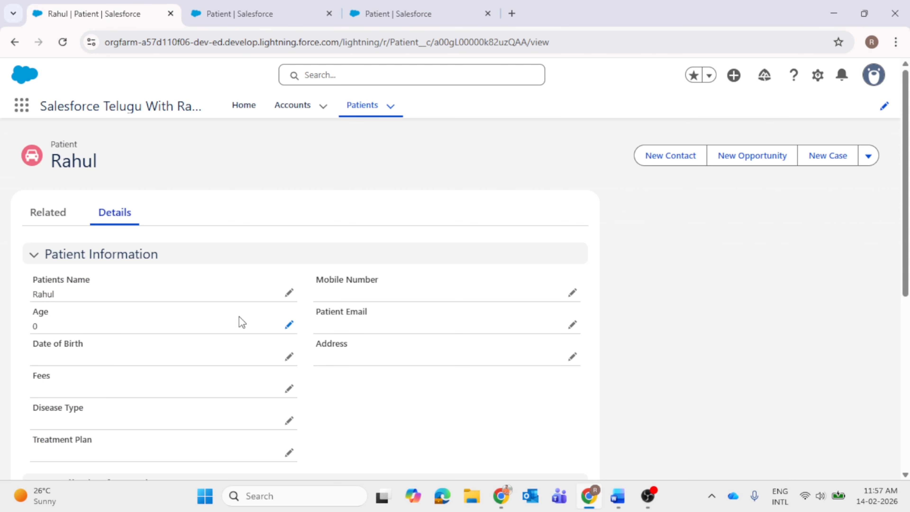
pyautogui.click(292, 324)
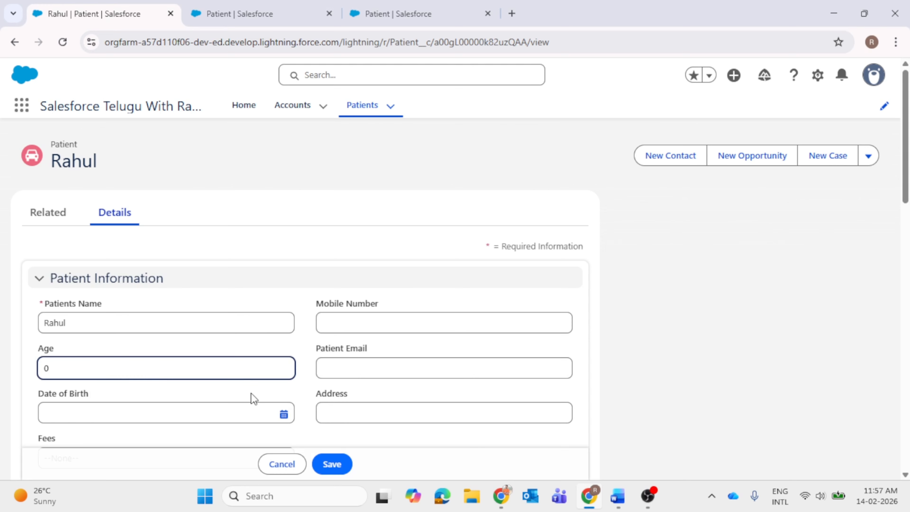
pyautogui.click(337, 465)
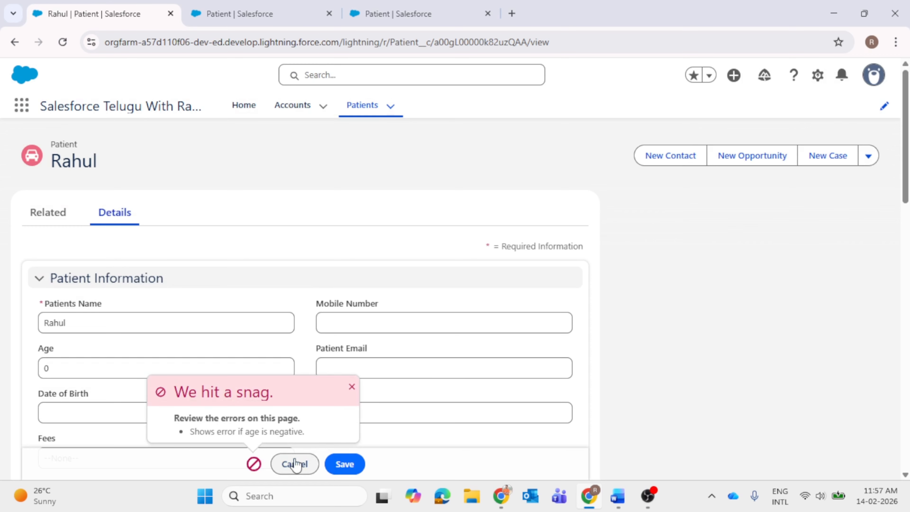
pyautogui.click(297, 466)
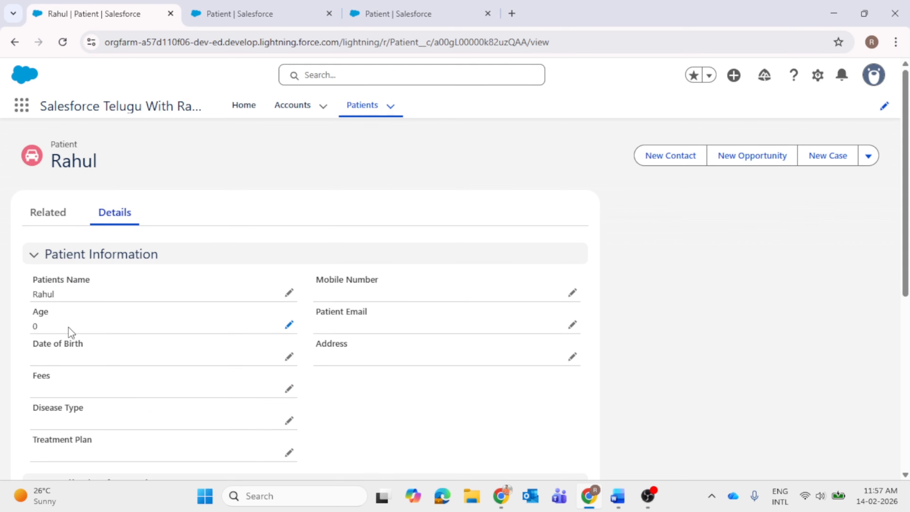
# Step: Change the validation rule's error location to the Age field and save the rule
pyautogui.click(386, 13)
pyautogui.click(413, 250)
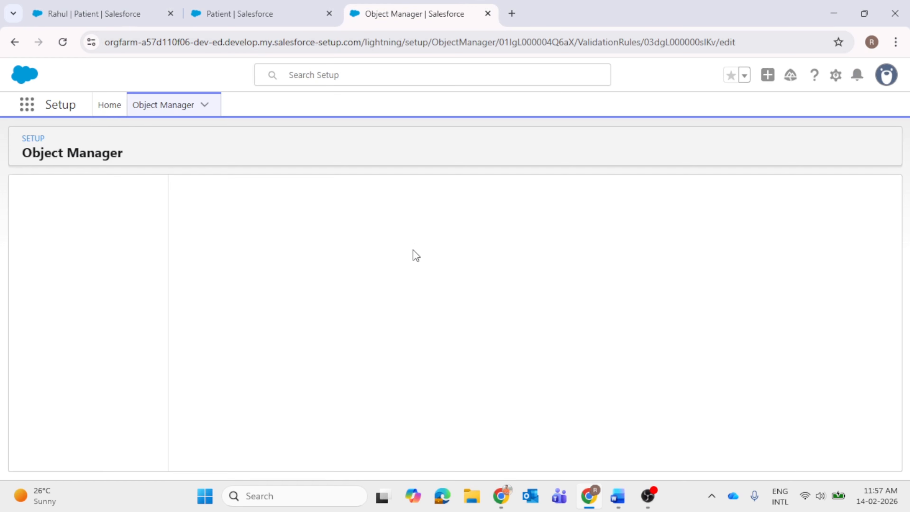
pyautogui.scroll(-10, 322, 395)
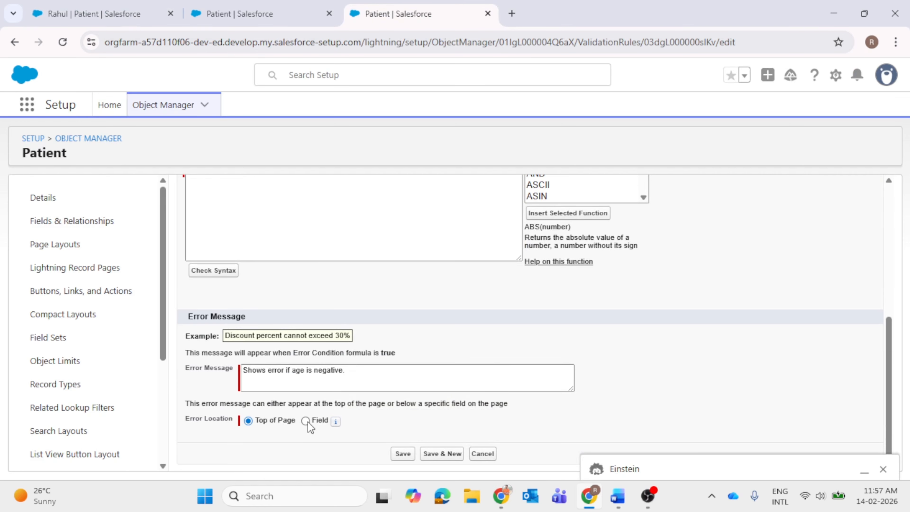
pyautogui.click(307, 421)
pyautogui.click(378, 421)
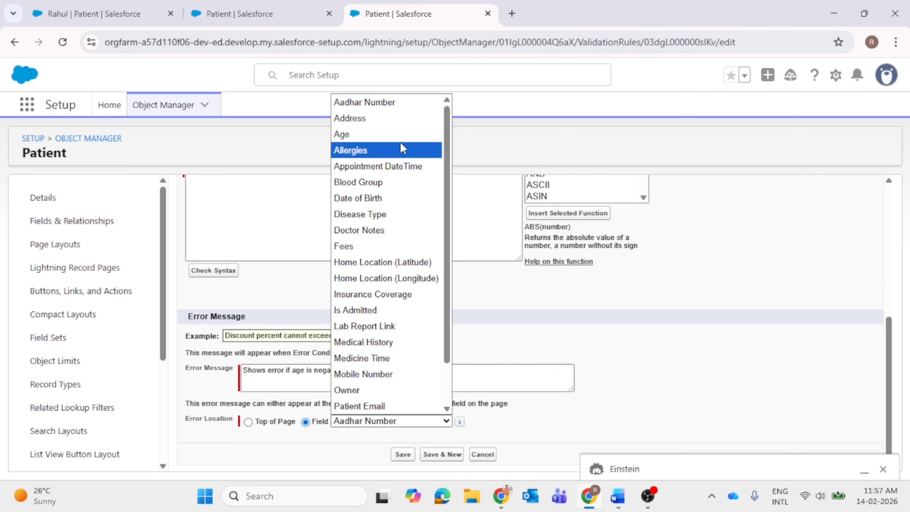
pyautogui.click(400, 136)
pyautogui.click(403, 454)
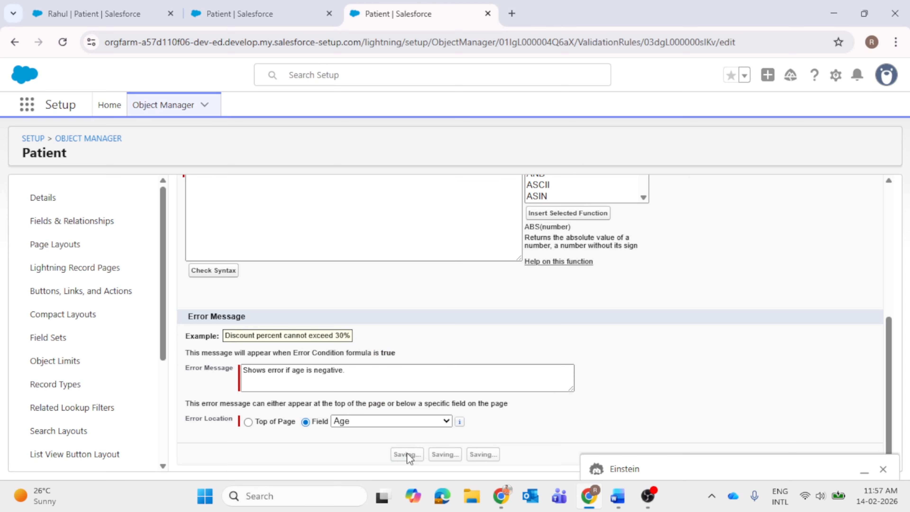
# Step: Retest the patient record by trying to save Age 0 with the field-level error location, then discard the edit
pyautogui.click(121, 23)
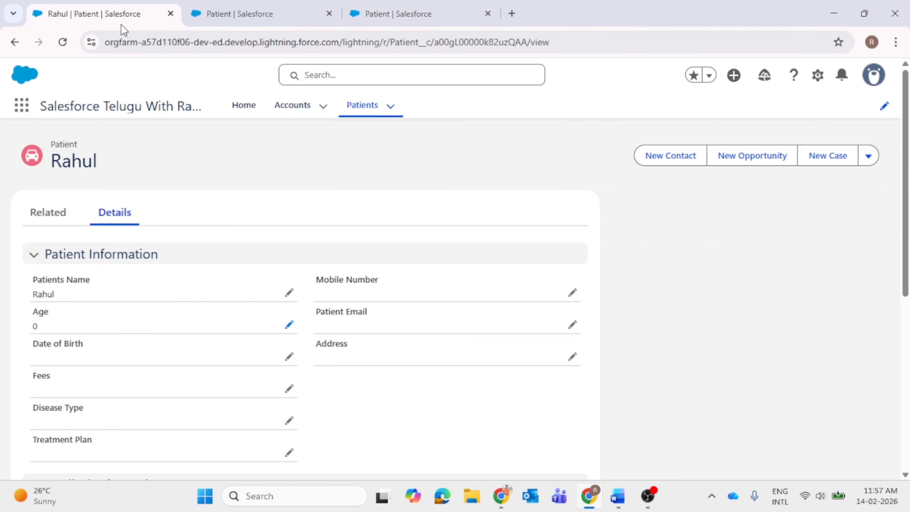
pyautogui.click(289, 325)
pyautogui.click(330, 464)
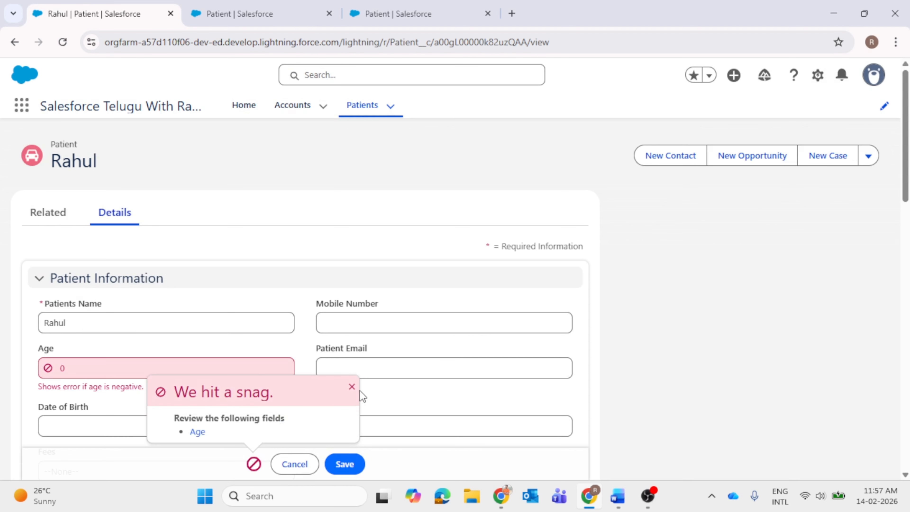
pyautogui.click(352, 387)
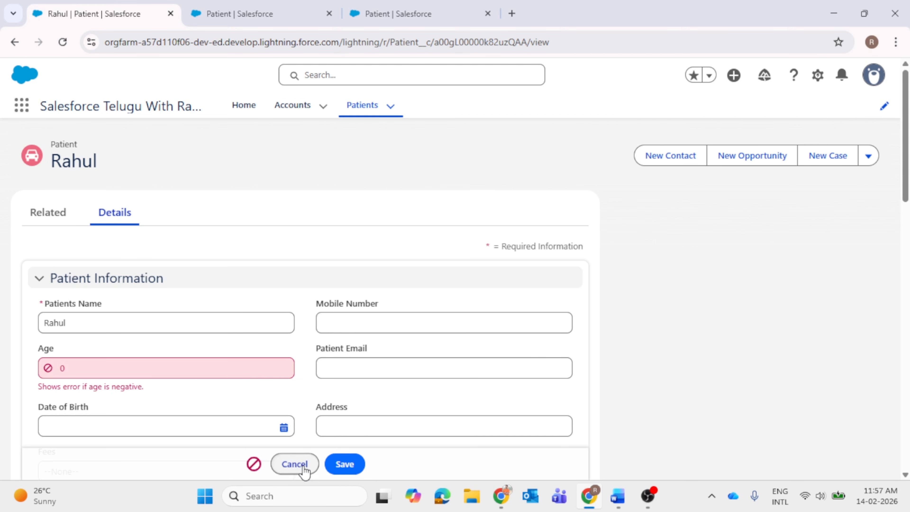
pyautogui.click(295, 464)
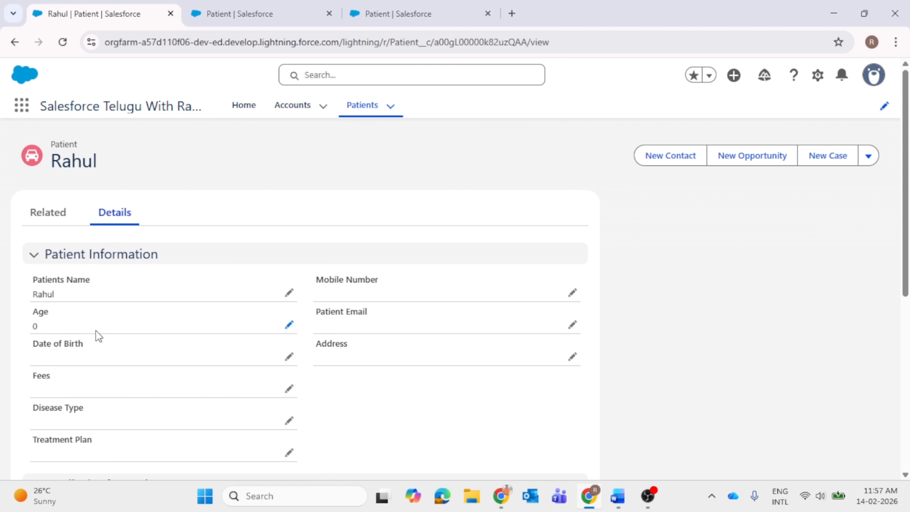
# Step: Try saving the patient record with Age 0 once more, then set Age to 1 and save
pyautogui.click(290, 326)
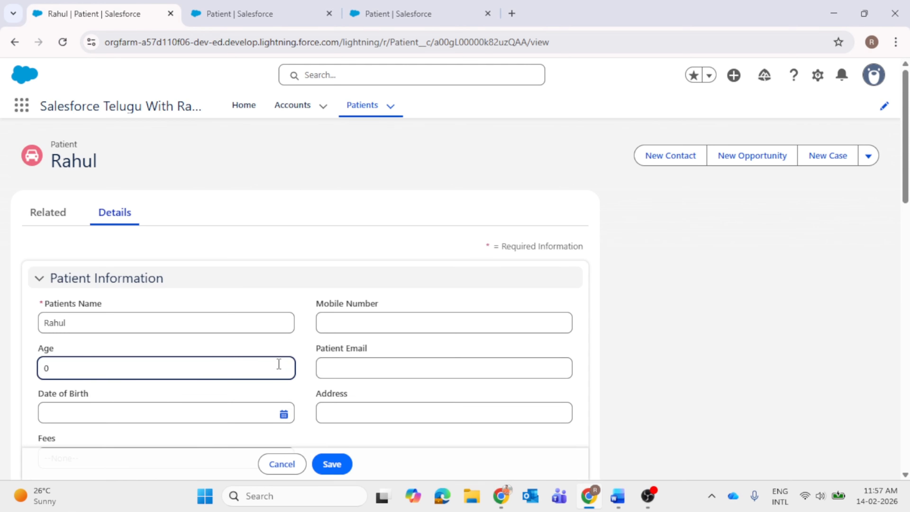
pyautogui.scroll(-2, 324, 359)
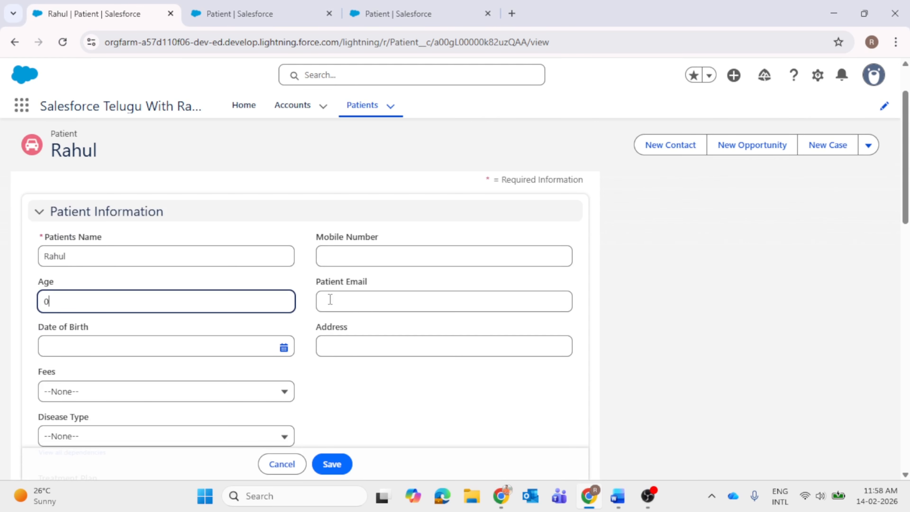
pyautogui.click(368, 298)
pyautogui.click(341, 466)
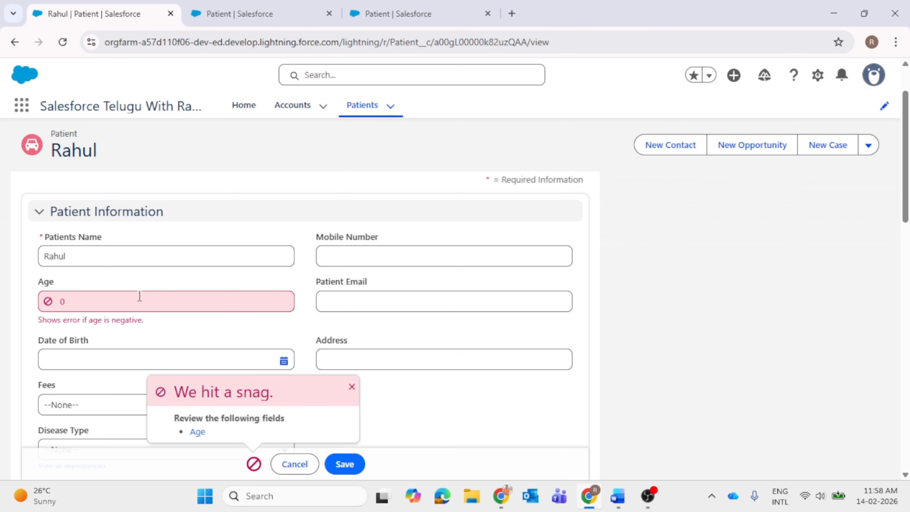
pyautogui.click(139, 296)
pyautogui.press('BackSpace')
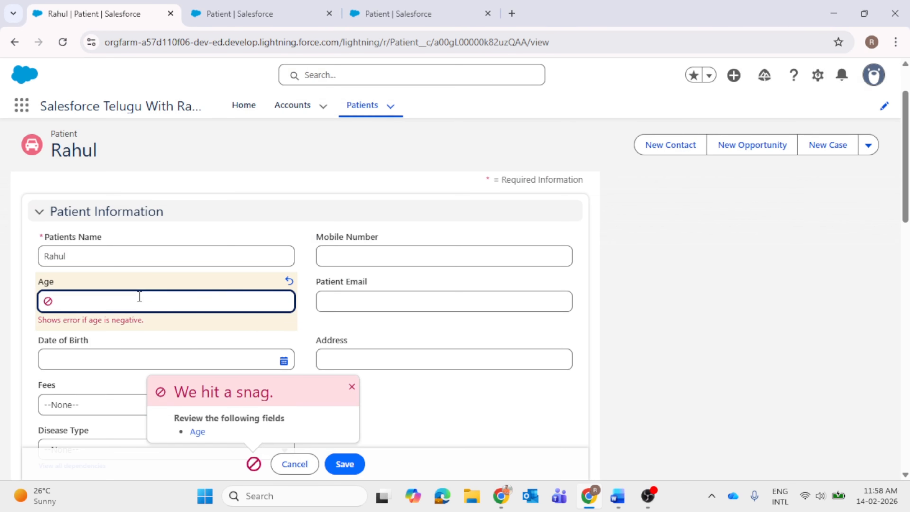
pyautogui.click(345, 464)
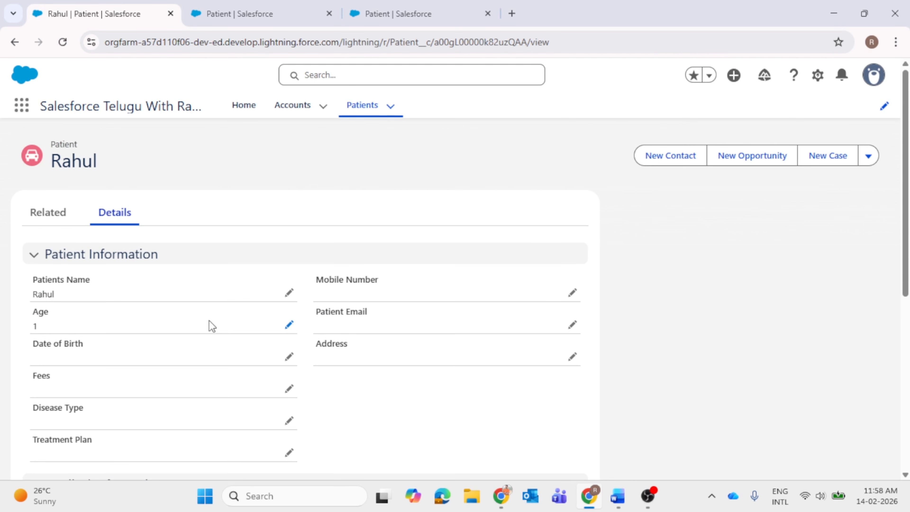
# Step: Start another new validation rule from the Patient object's Validation Rules list
pyautogui.moveTo(374, 317); pyautogui.dragTo(317, 309)
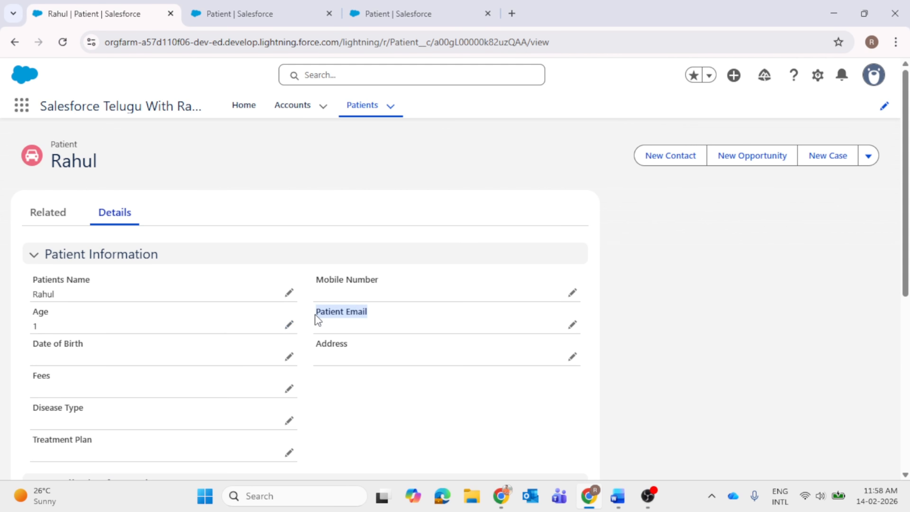
pyautogui.click(359, 326)
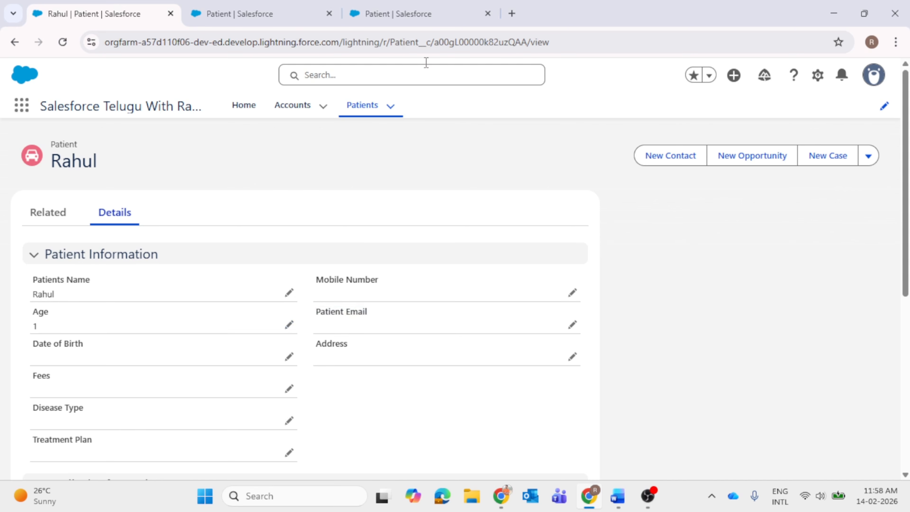
pyautogui.click(425, 11)
pyautogui.scroll(-3, 108, 380)
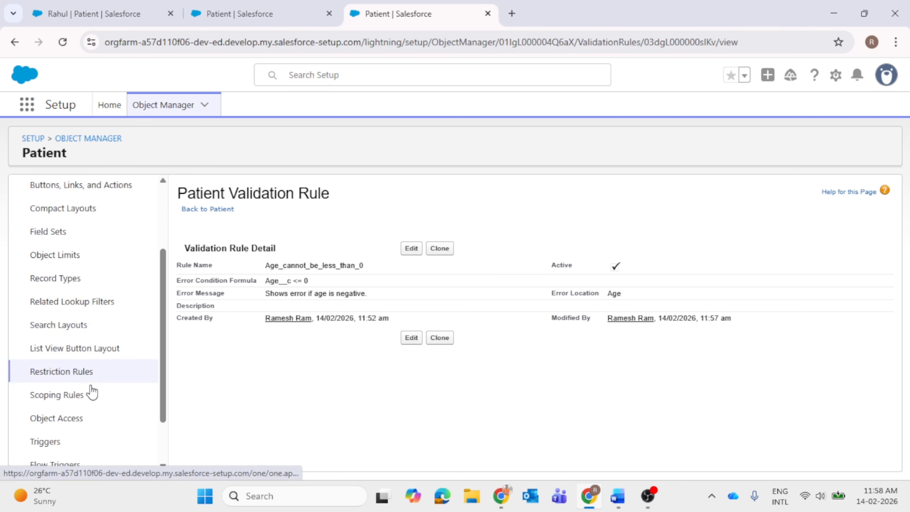
pyautogui.scroll(-2, 91, 392)
pyautogui.click(75, 431)
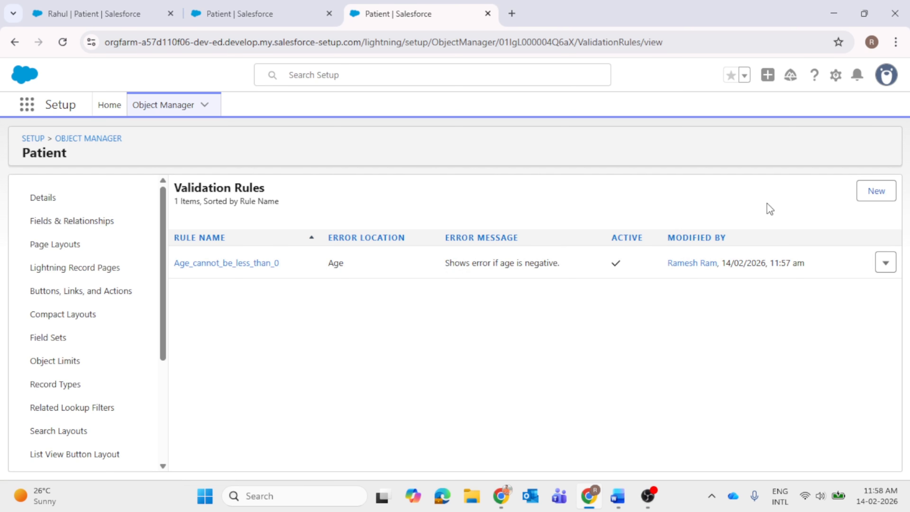
pyautogui.click(890, 196)
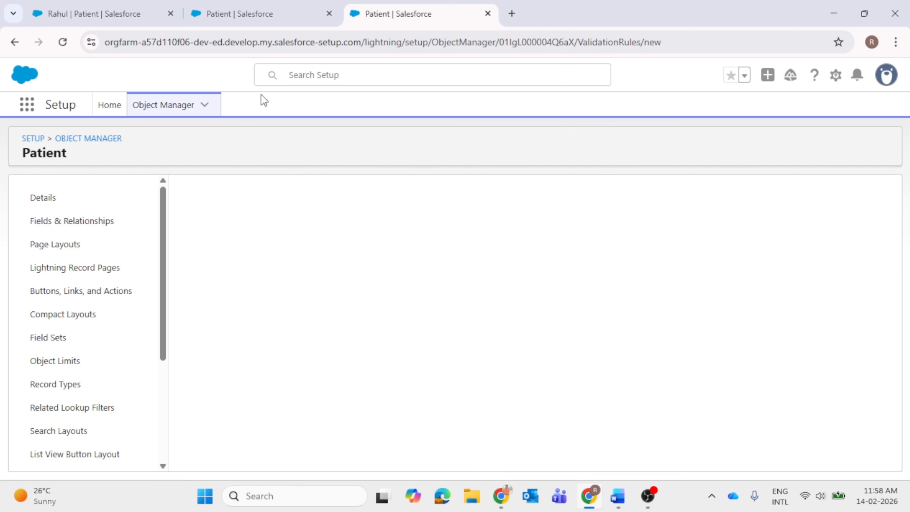
# Step: Inspect the Patient Email field in the patient record's edit form, then cancel the edit
pyautogui.click(105, 12)
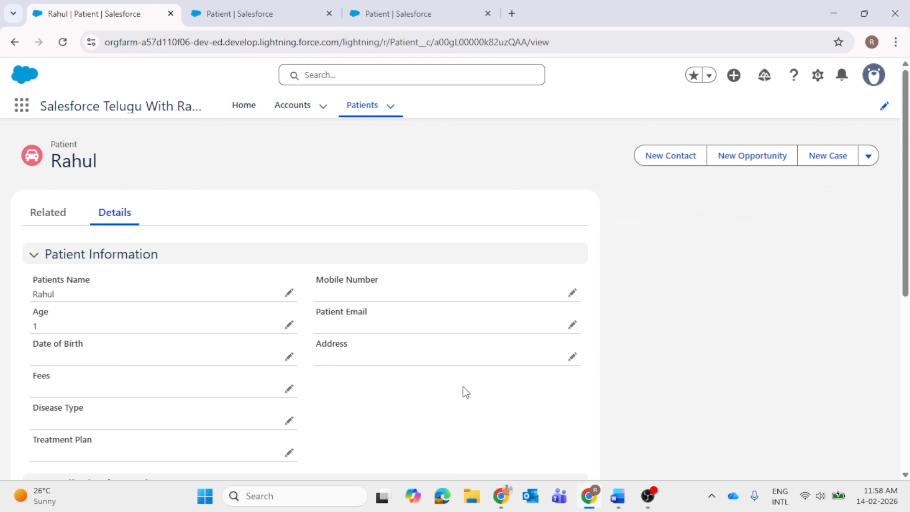
pyautogui.click(573, 326)
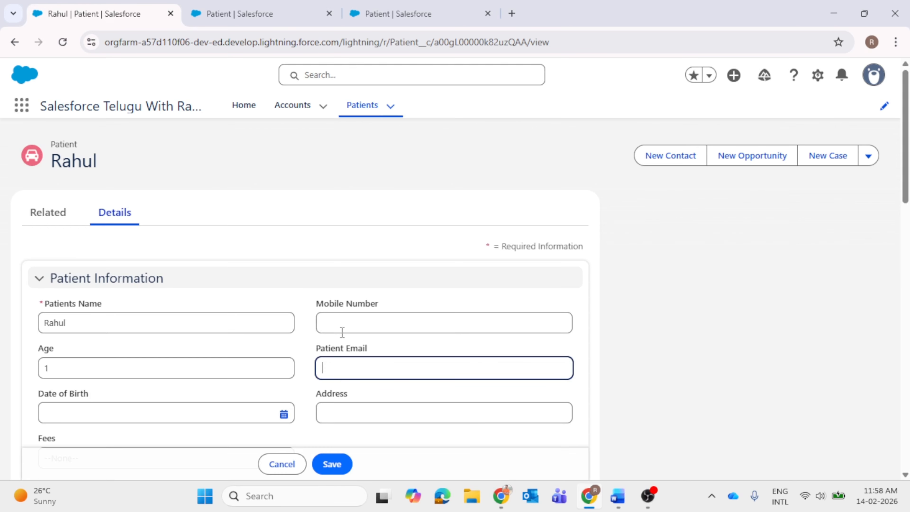
pyautogui.click(282, 464)
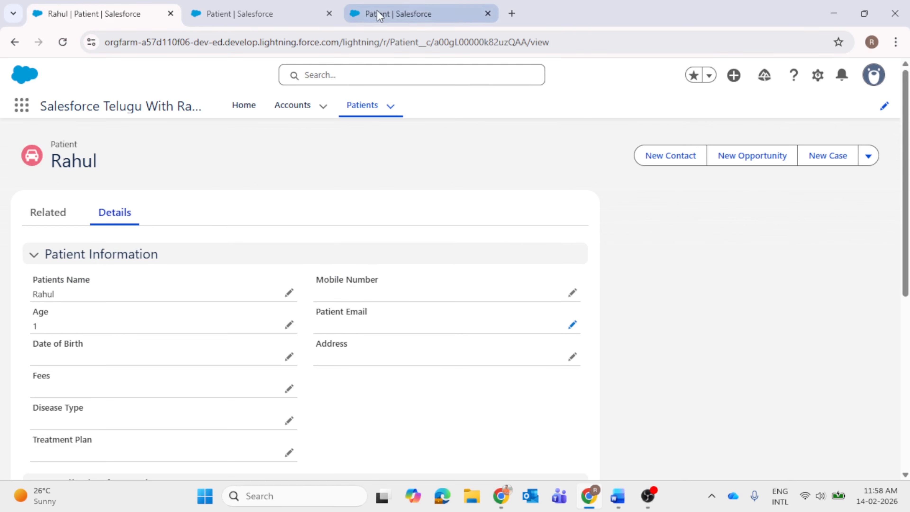
# Step: Name the new Patient validation rule "Patient Email is Not Blank" and dismiss the Einstein Formulas tip
pyautogui.click(383, 16)
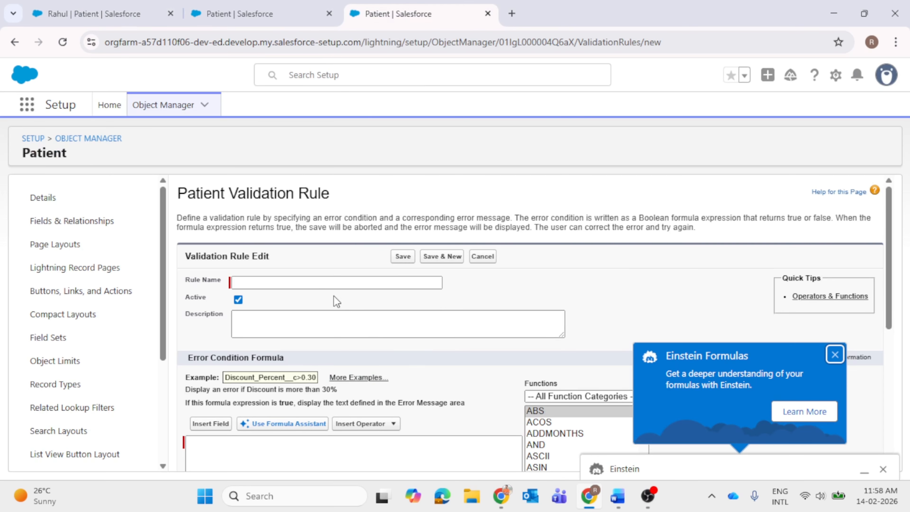
pyautogui.click(327, 282)
pyautogui.press('capslock')
pyautogui.write('P')
pyautogui.press('capslock')
pyautogui.write('at')
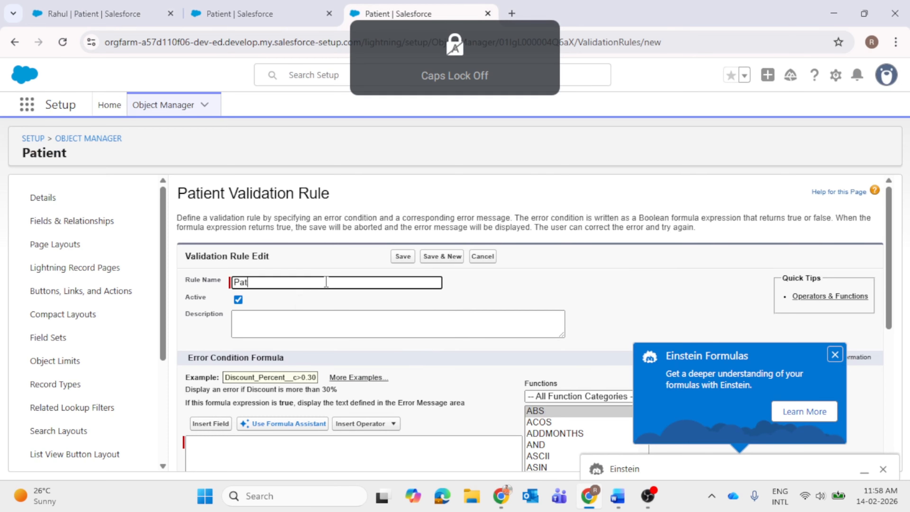
pyautogui.write('ient')
pyautogui.press('capslock')
pyautogui.write('E')
pyautogui.press('capslock')
pyautogui.write('mail is')
pyautogui.press('capslock')
pyautogui.write('NO')
pyautogui.press('capslock')
pyautogui.press('BackSpace')
pyautogui.write('ot')
pyautogui.press('capslock')
pyautogui.write('B')
pyautogui.press('capslock')
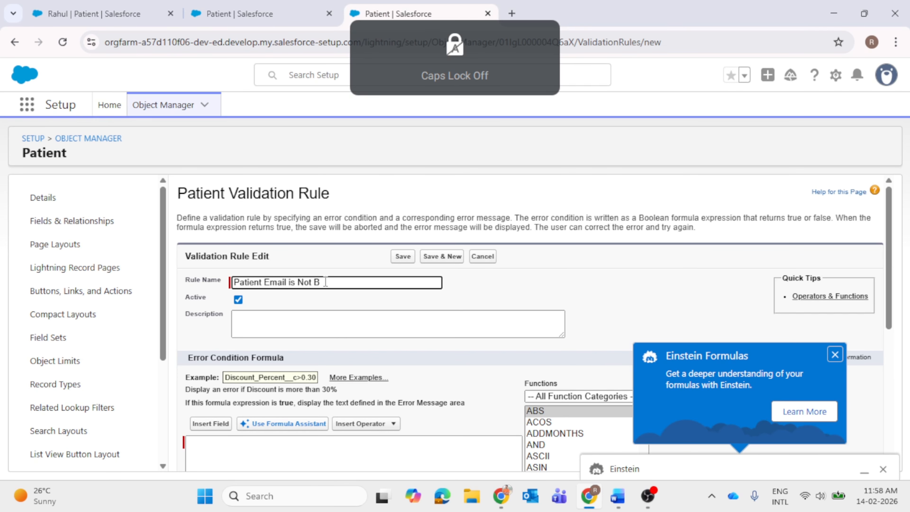
pyautogui.click(836, 355)
# Step: Look through the formula function list for the error condition and check the Patient Email field on the patient record
pyautogui.scroll(-4, 717, 439)
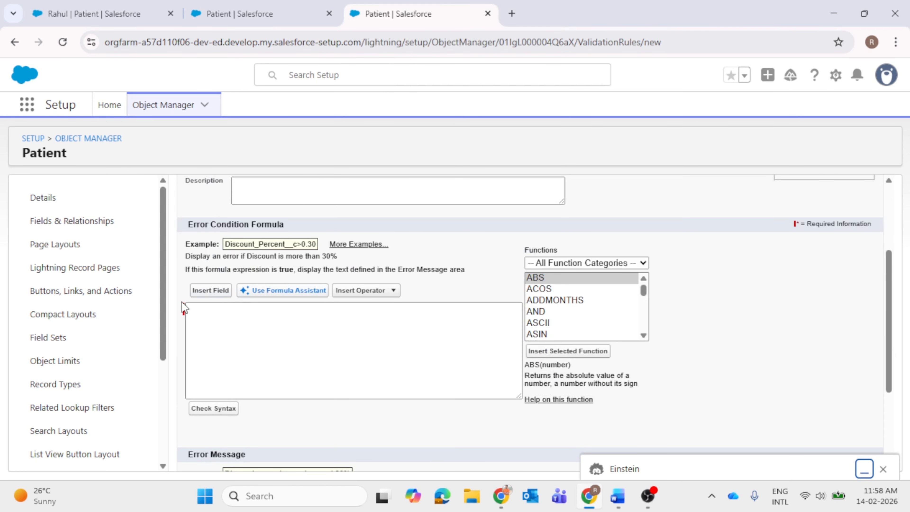
pyautogui.click(241, 306)
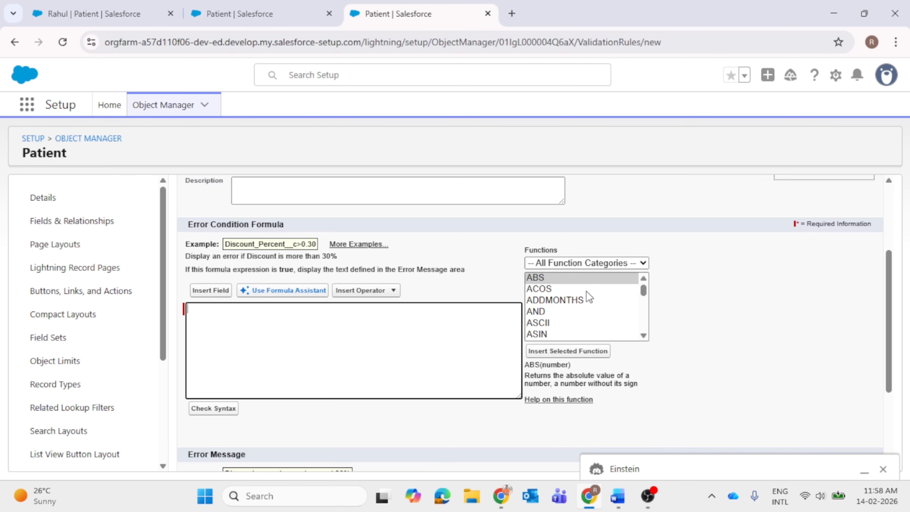
pyautogui.scroll(-20, 590, 297)
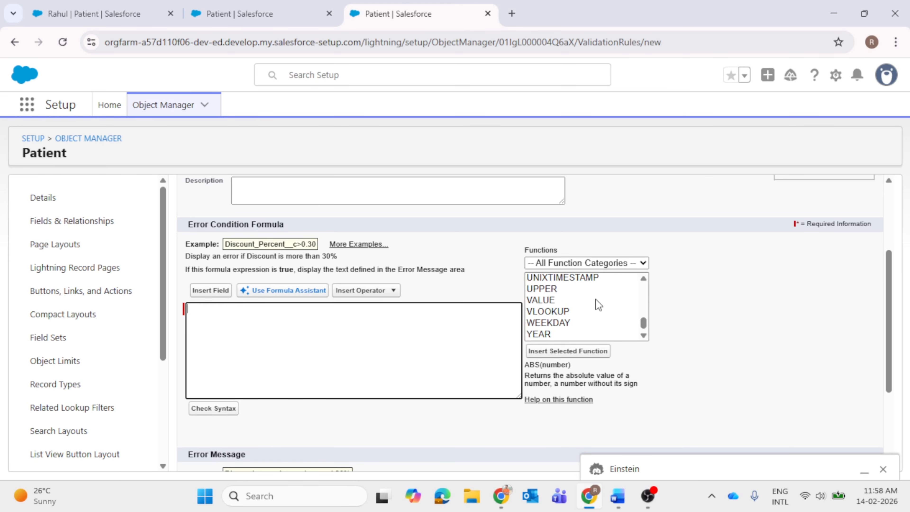
pyautogui.scroll(2, 595, 306)
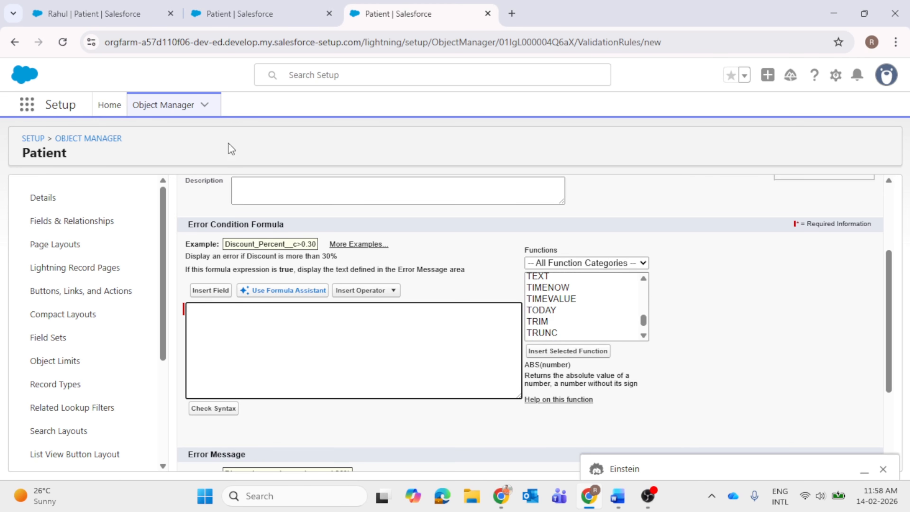
pyautogui.click(114, 13)
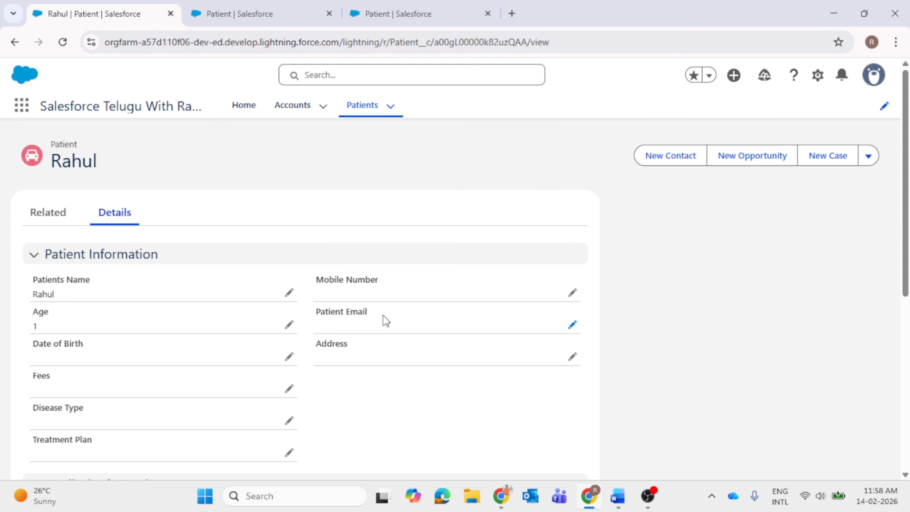
pyautogui.click(413, 18)
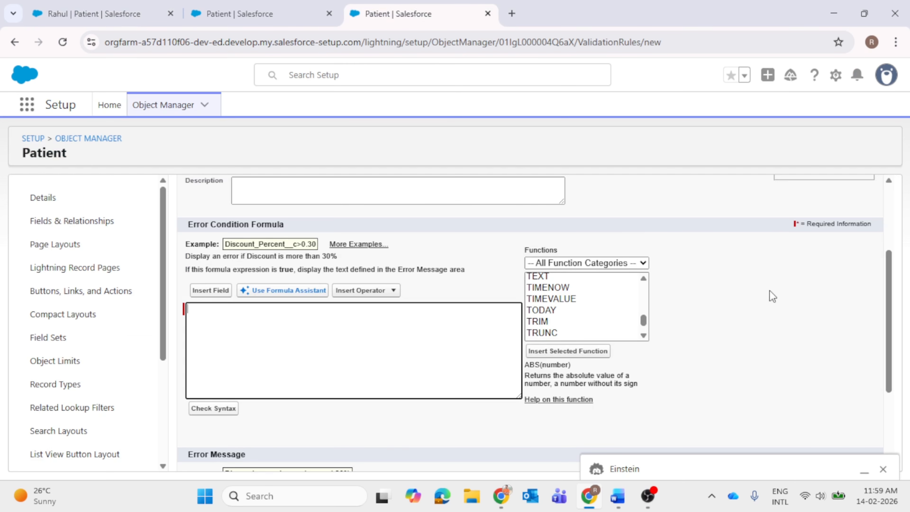
pyautogui.scroll(7, 626, 309)
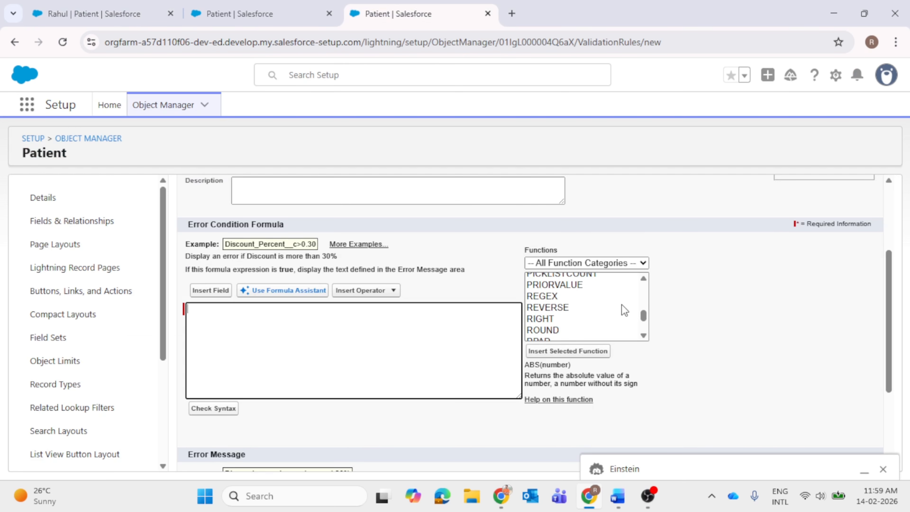
pyautogui.click(564, 403)
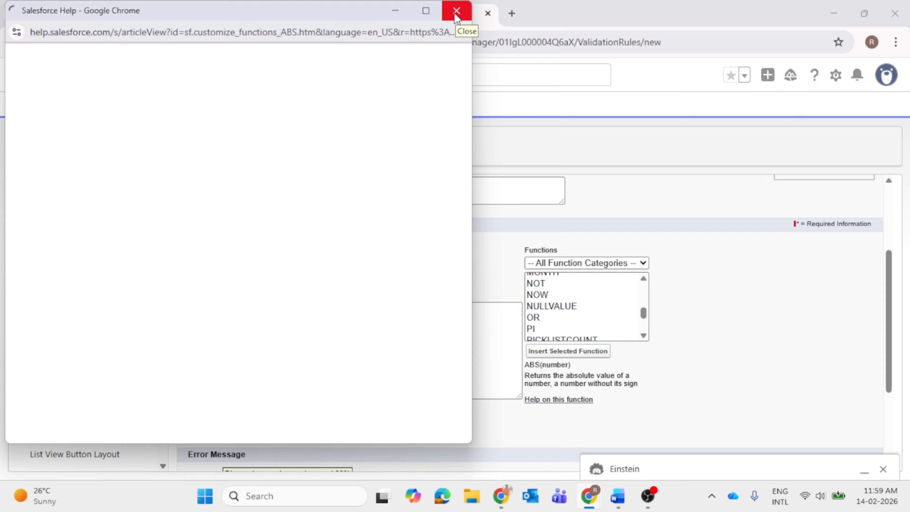
pyautogui.click(432, 11)
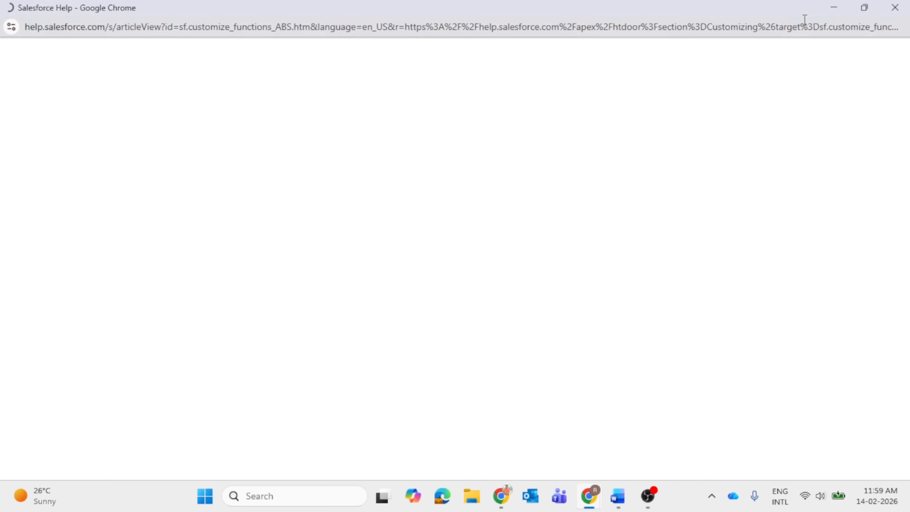
pyautogui.click(834, 13)
# Step: Find the ISBLANK function and insert it into the error condition formula
pyautogui.scroll(-2, 563, 310)
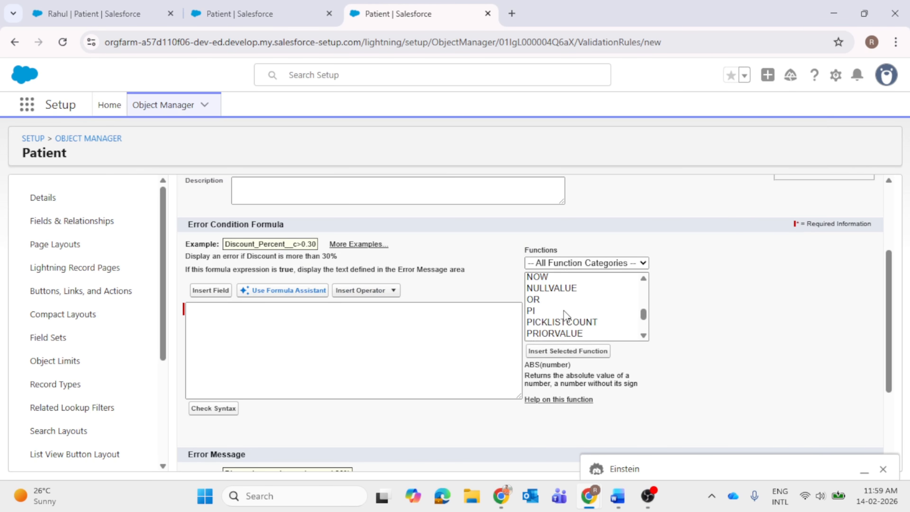
pyautogui.scroll(2, 563, 310)
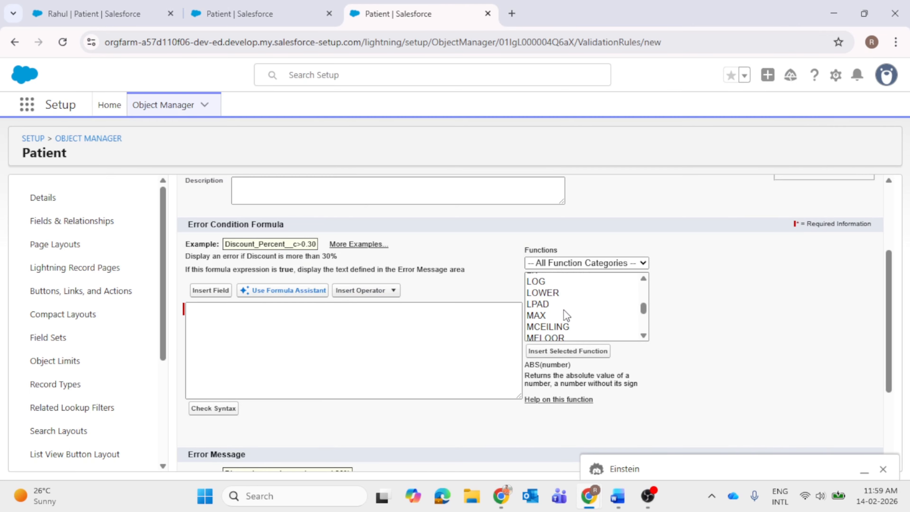
pyautogui.scroll(5, 566, 316)
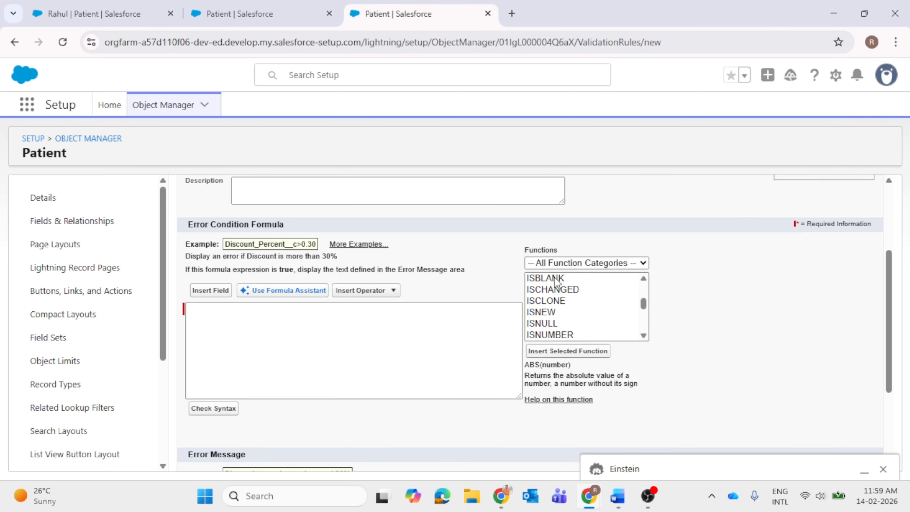
pyautogui.click(554, 276)
pyautogui.scroll(3, 559, 294)
pyautogui.scroll(-2, 572, 314)
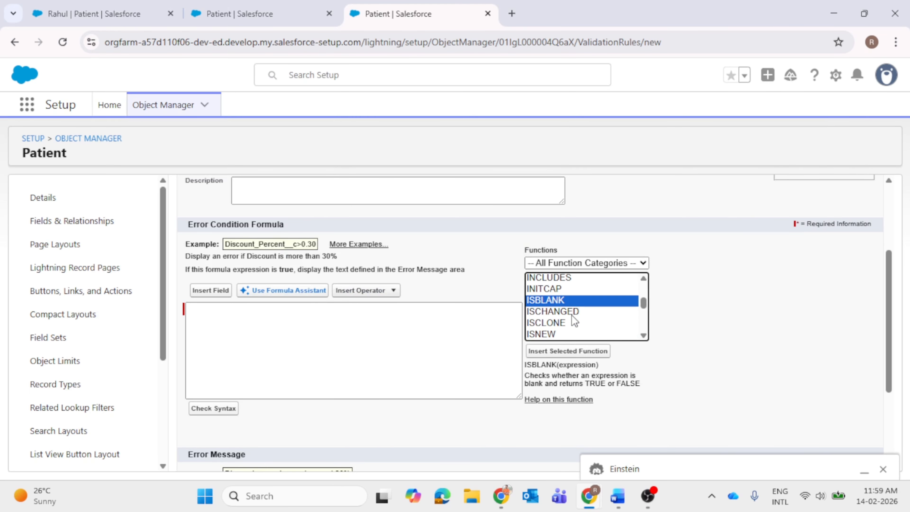
pyautogui.click(581, 352)
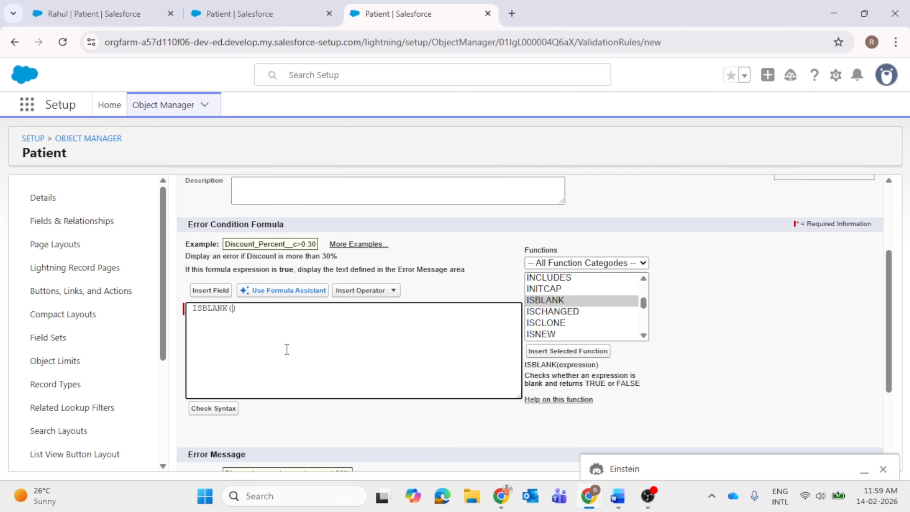
# Step: Insert the Patient Email field as the ISBLANK argument, giving ISBLANK( Patient_Email__c ), and check the formula's syntax
pyautogui.click(209, 290)
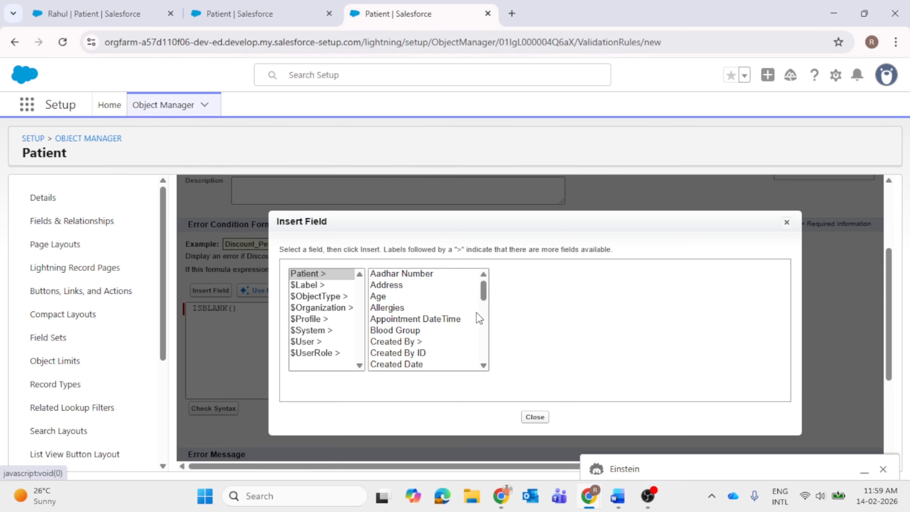
pyautogui.scroll(-6, 423, 328)
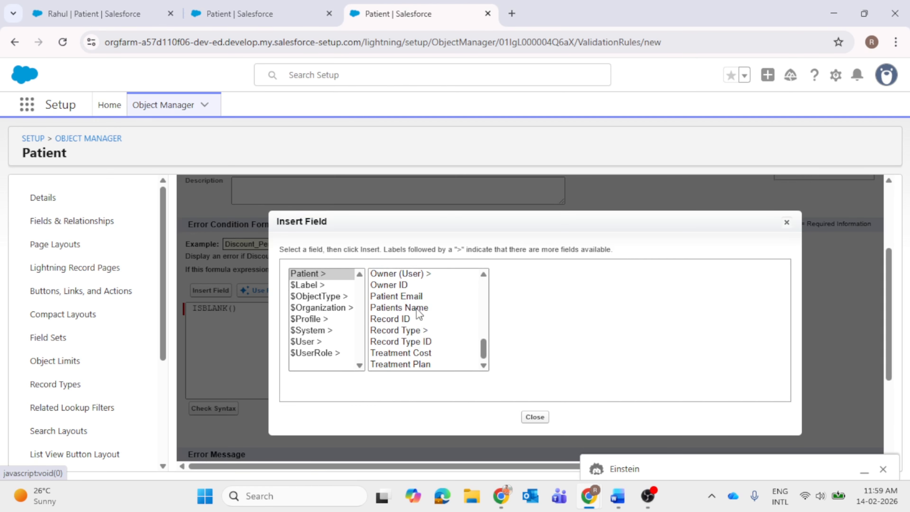
pyautogui.click(416, 296)
pyautogui.click(543, 344)
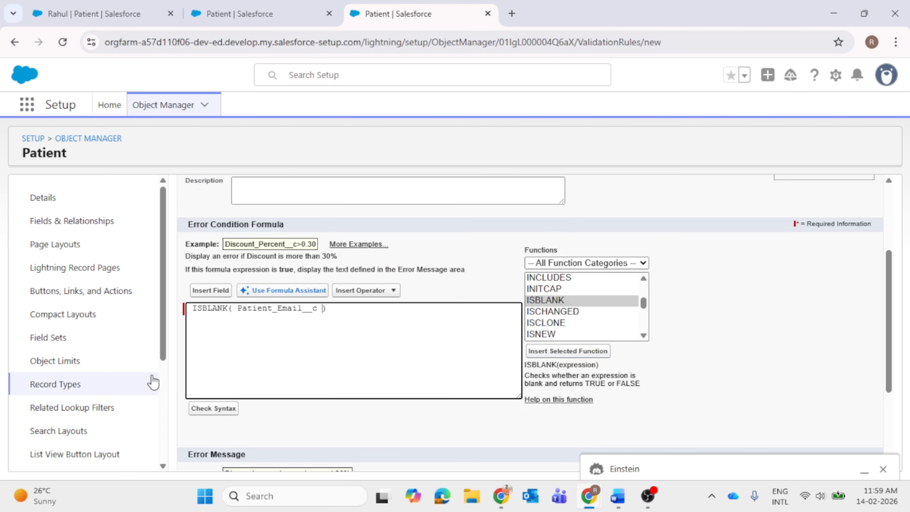
pyautogui.click(201, 409)
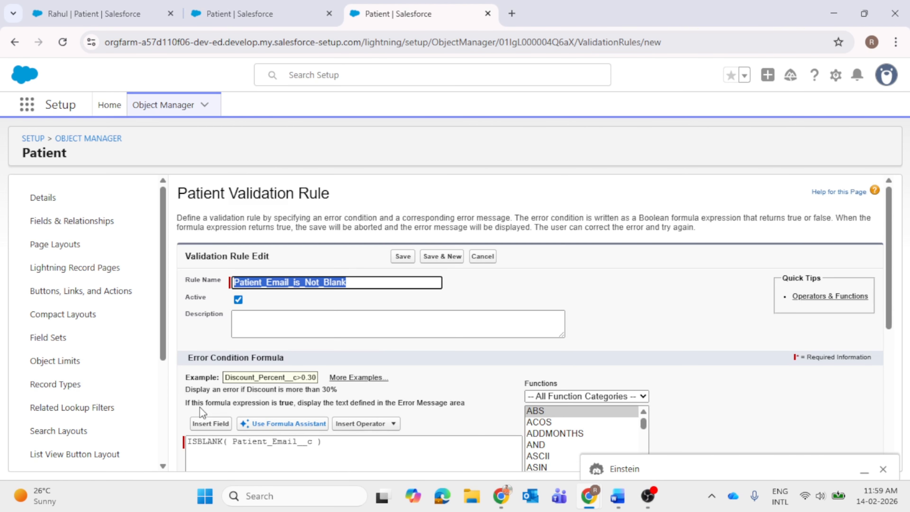
# Step: Enter the rule's error message as "Patient Email Should Not Be A Blank"
pyautogui.scroll(-5, 384, 348)
pyautogui.click(299, 375)
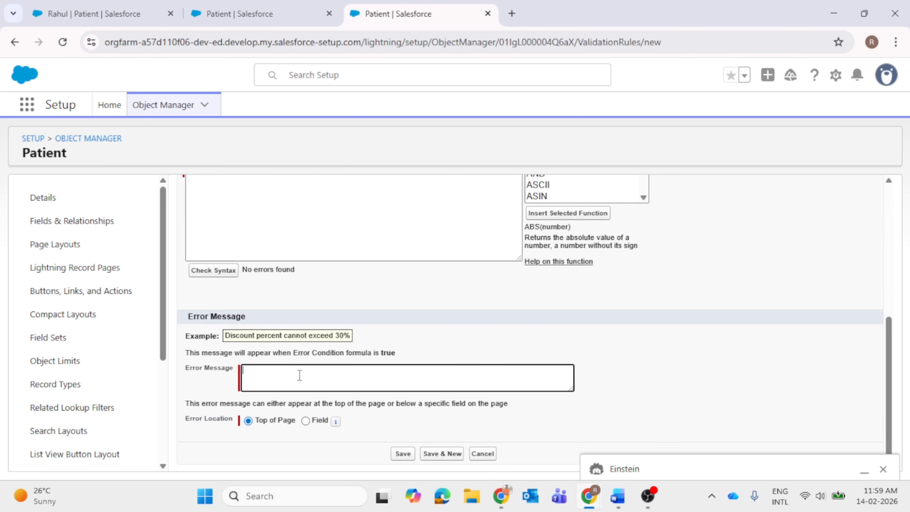
pyautogui.press('capslock')
pyautogui.write('P')
pyautogui.press('capslock')
pyautogui.write('a')
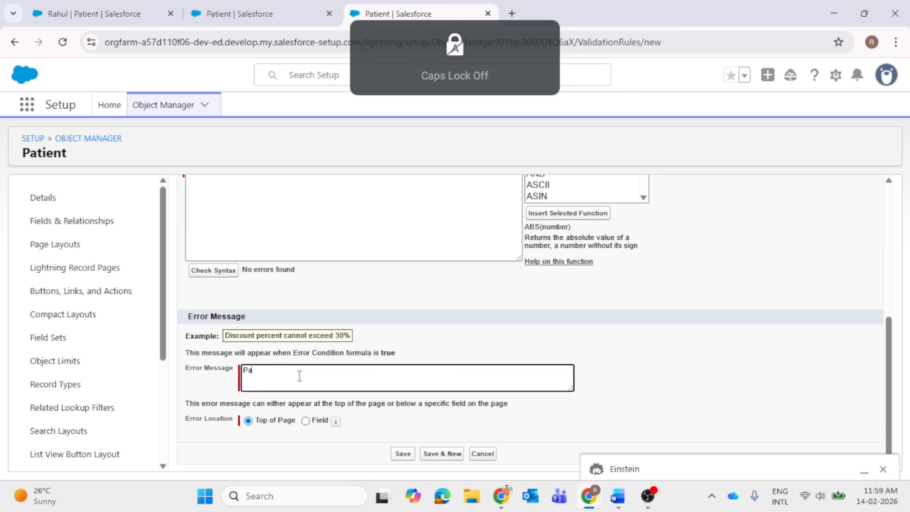
pyautogui.write('tient')
pyautogui.press('capslock')
pyautogui.write('E')
pyautogui.press('capslock')
pyautogui.write('mail shou')
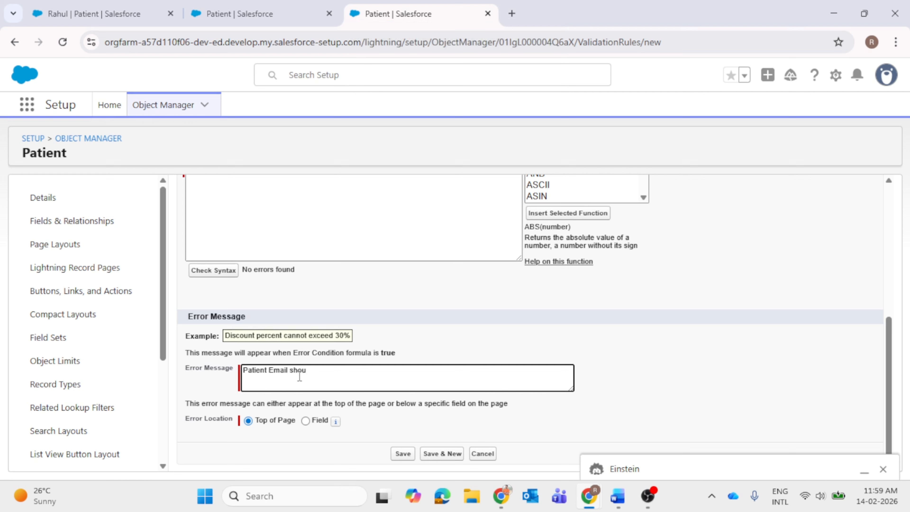
pyautogui.press('BackSpace')
pyautogui.press('BackSpace')
pyautogui.press('capslock')
pyautogui.write('S')
pyautogui.press('capslock')
pyautogui.write('hou')
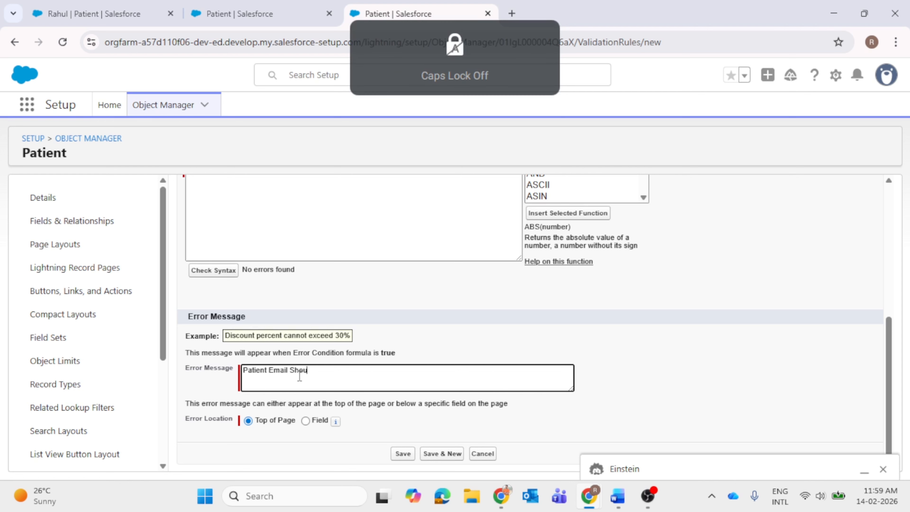
pyautogui.write('ld n')
pyautogui.press('capslock')
pyautogui.write('N')
pyautogui.press('capslock')
pyautogui.press('BackSpace')
pyautogui.press('BackSpace')
pyautogui.press('capslock')
pyautogui.write('N')
pyautogui.press('capslock')
pyautogui.write('t')
pyautogui.press('capslock')
pyautogui.write('B')
pyautogui.press('capslock')
pyautogui.write('e')
pyautogui.press('capslock')
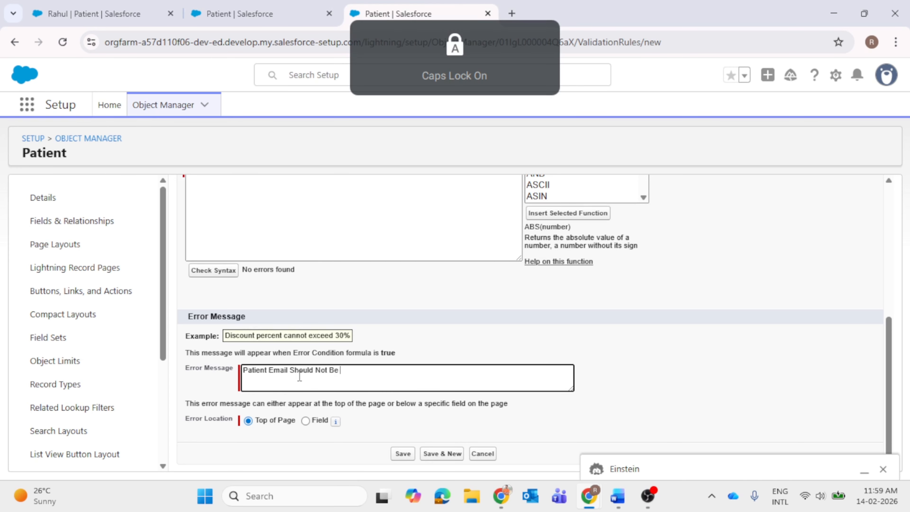
pyautogui.write('A')
pyautogui.press('capslock')
pyautogui.press('capslock')
pyautogui.write('B')
pyautogui.press('capslock')
pyautogui.write('lank')
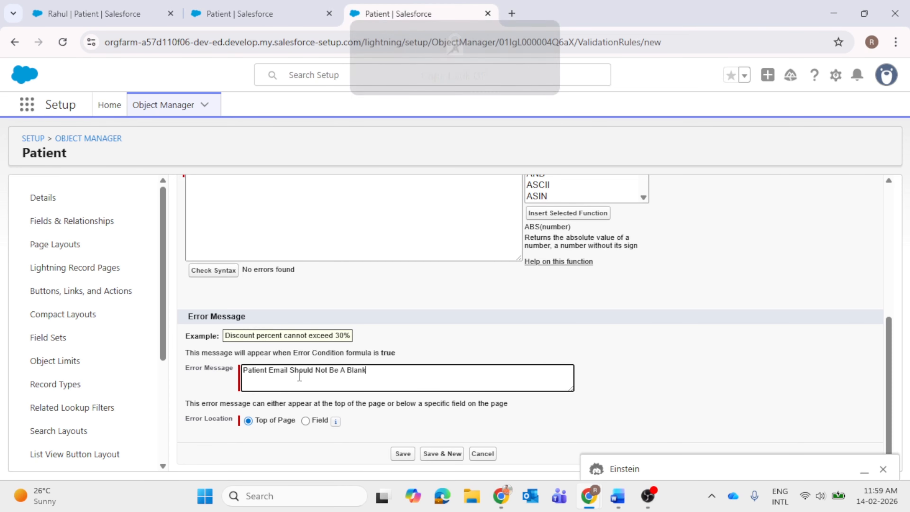
# Step: Set the error location to the Patient Email field and save the validation rule
pyautogui.click(306, 421)
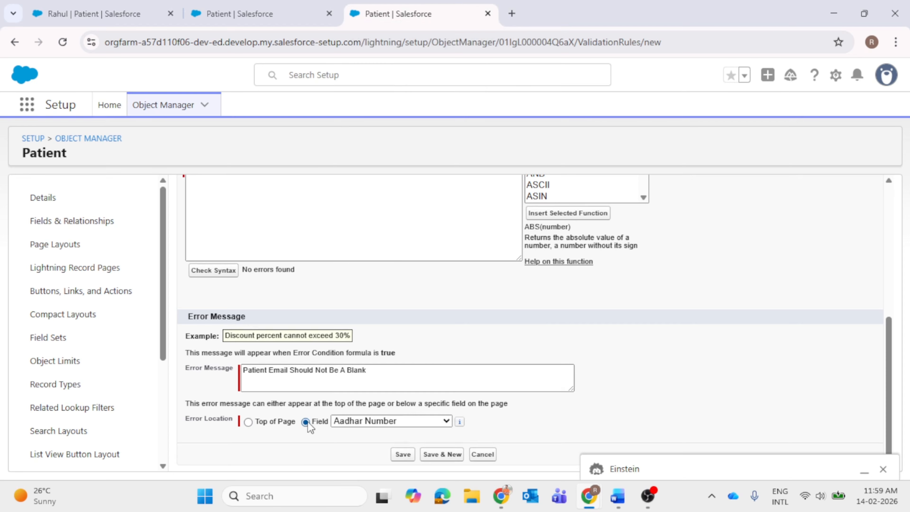
pyautogui.click(366, 417)
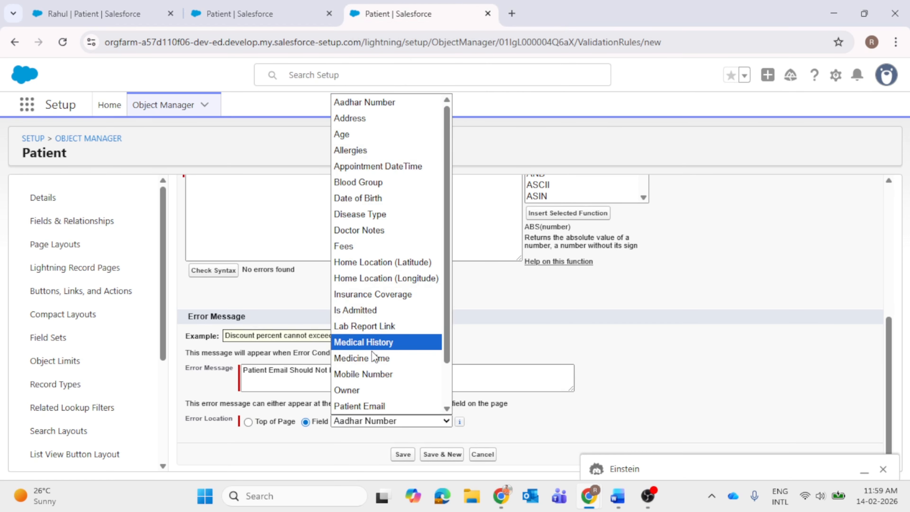
pyautogui.scroll(-2, 364, 358)
pyautogui.click(373, 359)
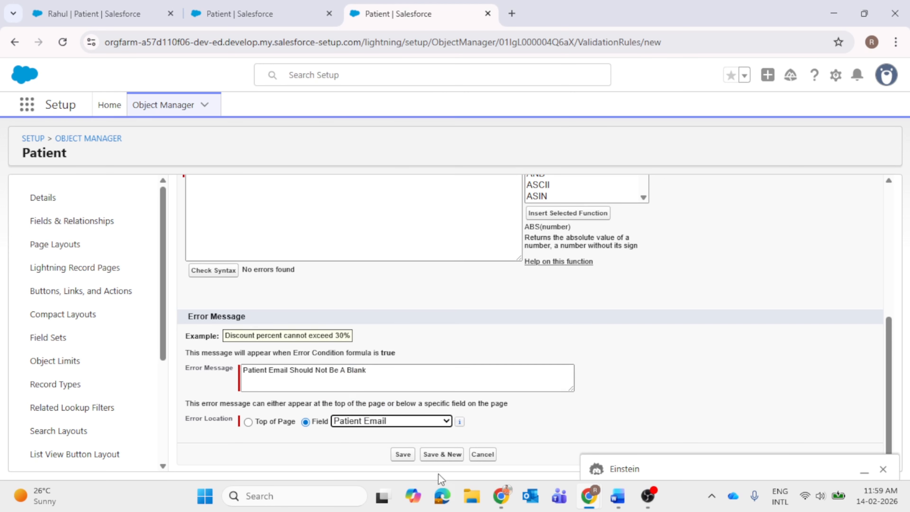
pyautogui.click(402, 459)
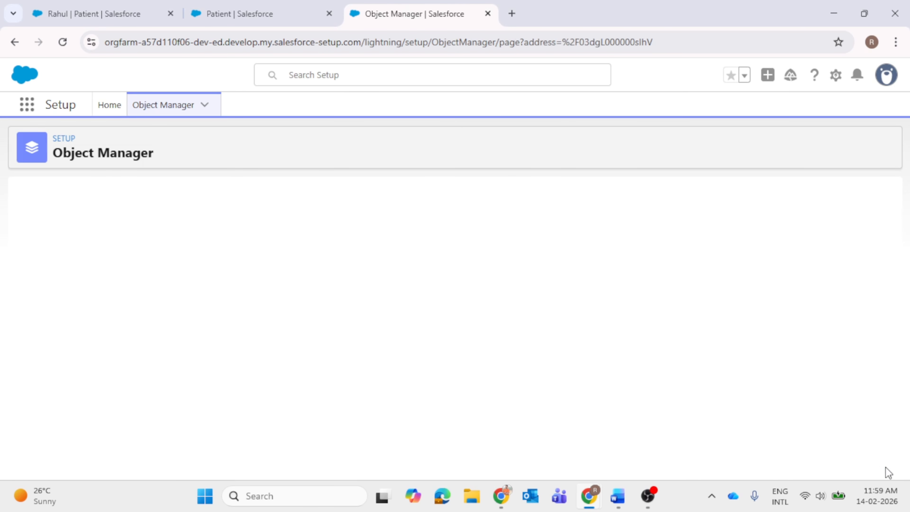
# Step: Reload the patient record and try saving it with Patient Email left blank to test the rule
pyautogui.click(101, 22)
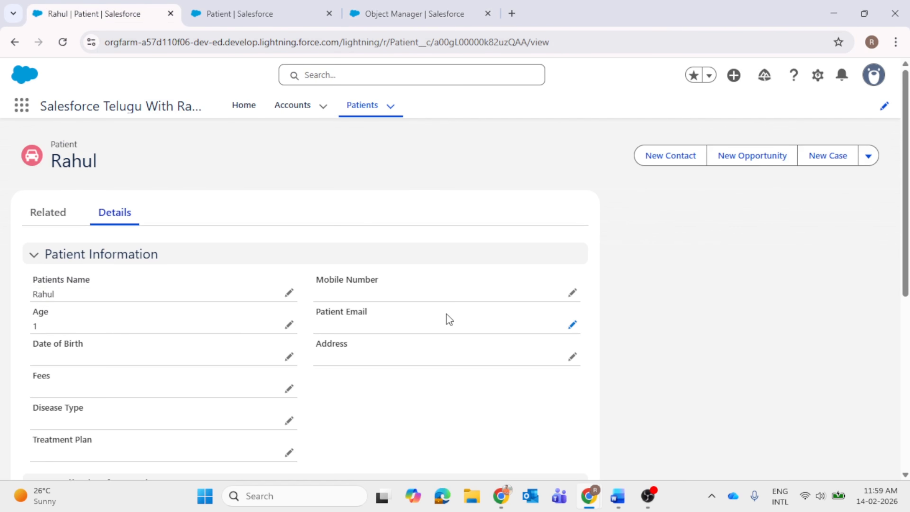
pyautogui.click(63, 42)
pyautogui.click(574, 325)
pyautogui.click(337, 462)
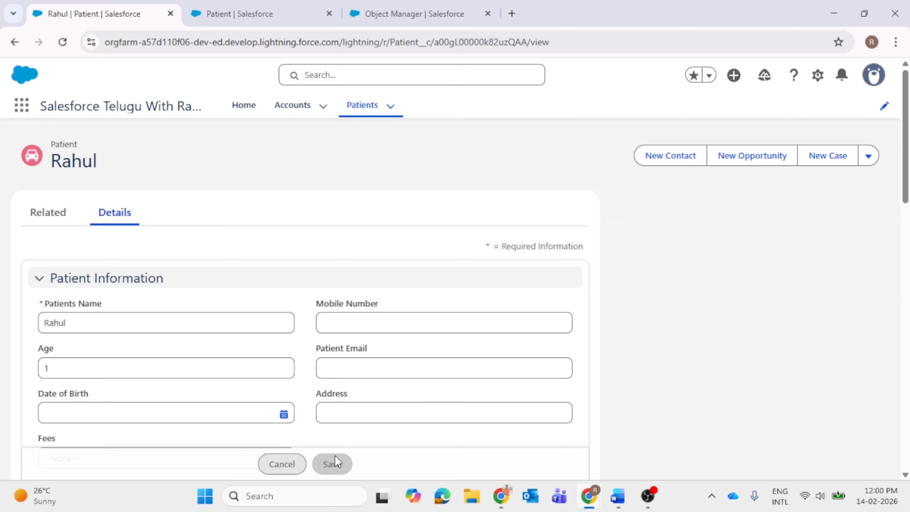
# Step: Fill in the Patient Email field with the suggested e-mail address and save the patient record
pyautogui.click(352, 387)
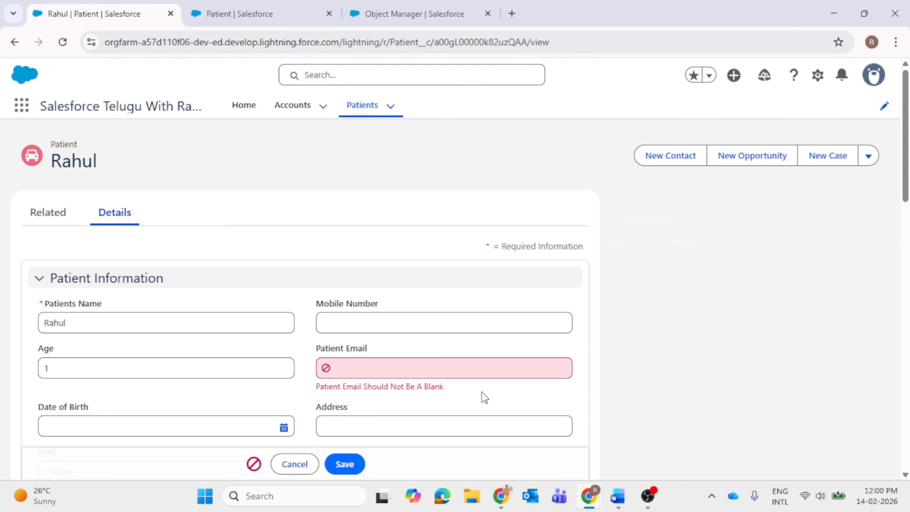
pyautogui.click(386, 368)
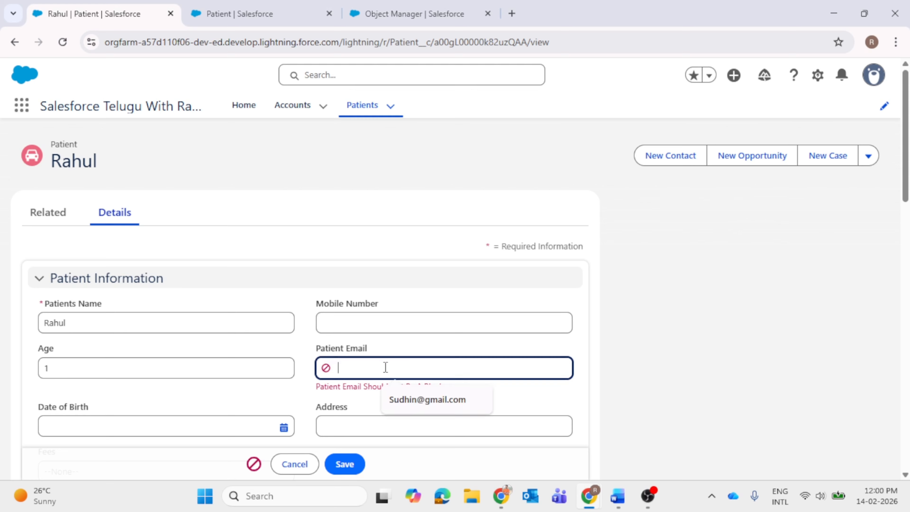
pyautogui.click(426, 400)
pyautogui.click(344, 465)
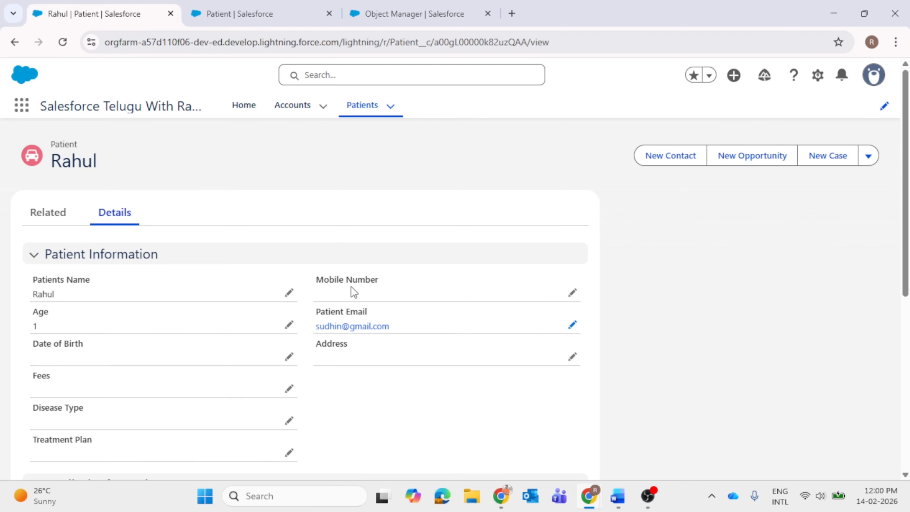
pyautogui.scroll(-3, 157, 279)
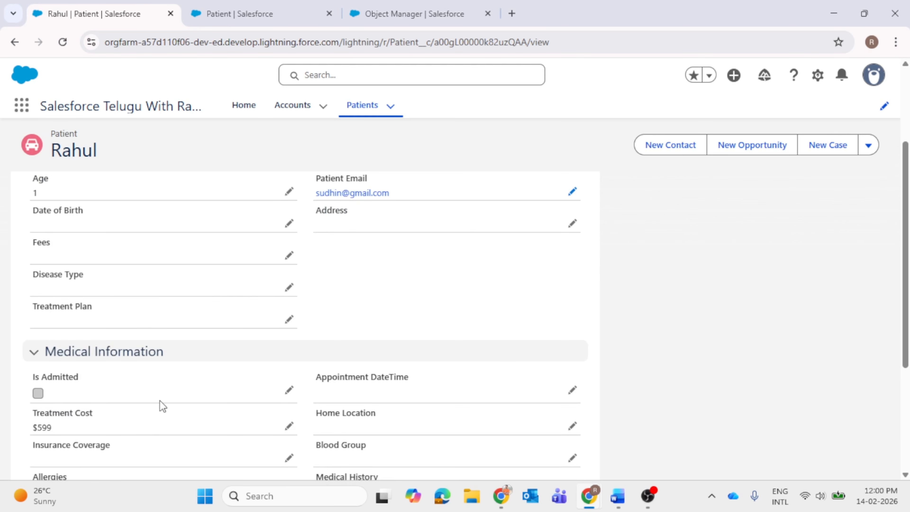
# Step: Return to the blank Patient validation rule form, close the Einstein panel, and browse the formula functions list
pyautogui.click(421, 14)
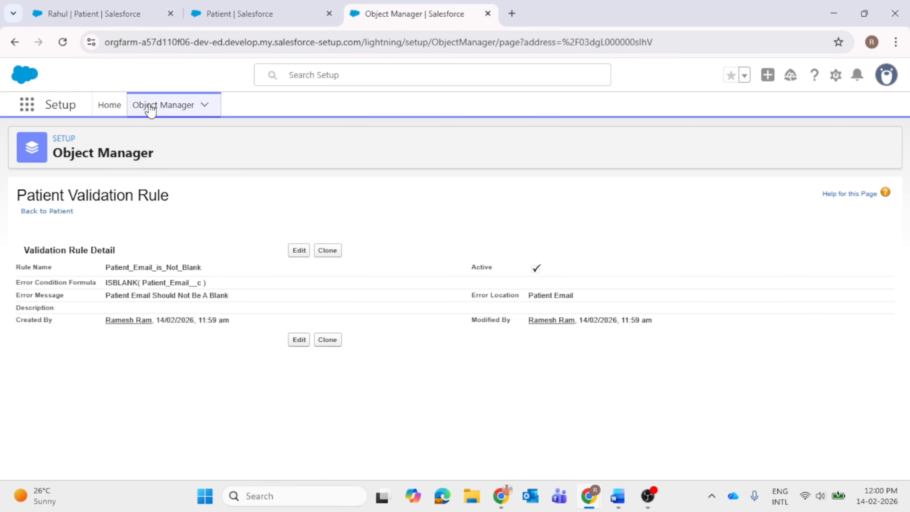
pyautogui.click(8, 46)
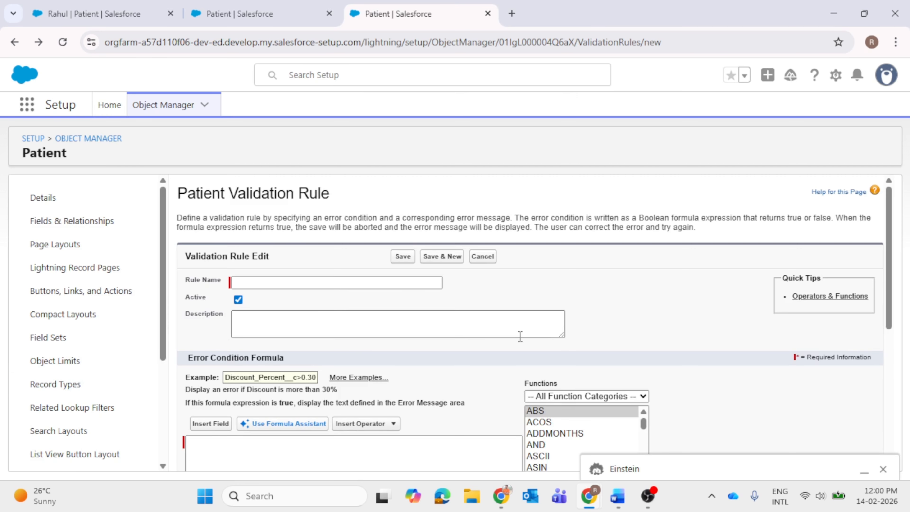
pyautogui.scroll(-3, 520, 336)
pyautogui.scroll(-2, 570, 292)
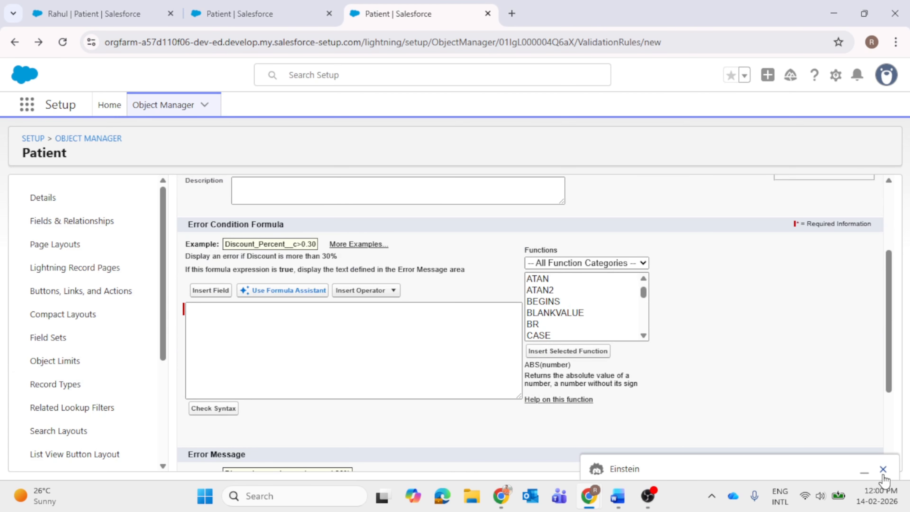
pyautogui.click(883, 469)
pyautogui.scroll(2, 573, 317)
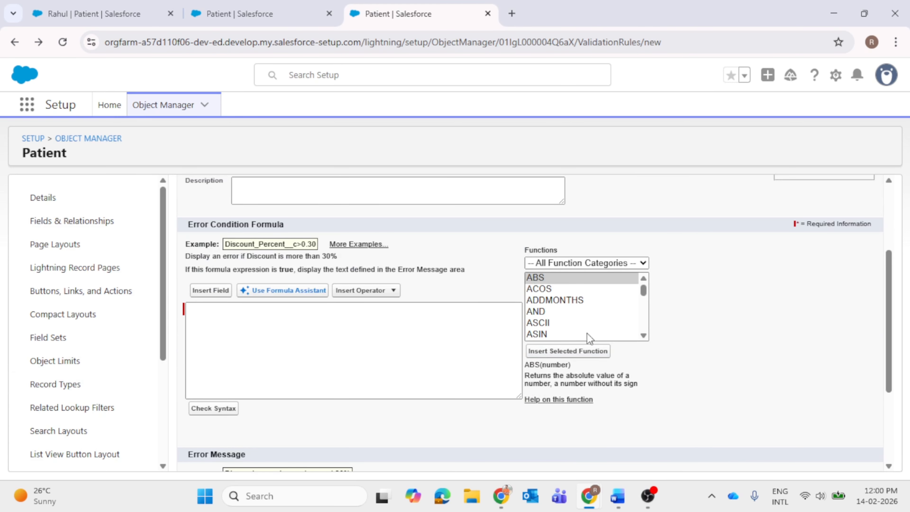
pyautogui.scroll(-1, 558, 313)
pyautogui.scroll(-2, 556, 315)
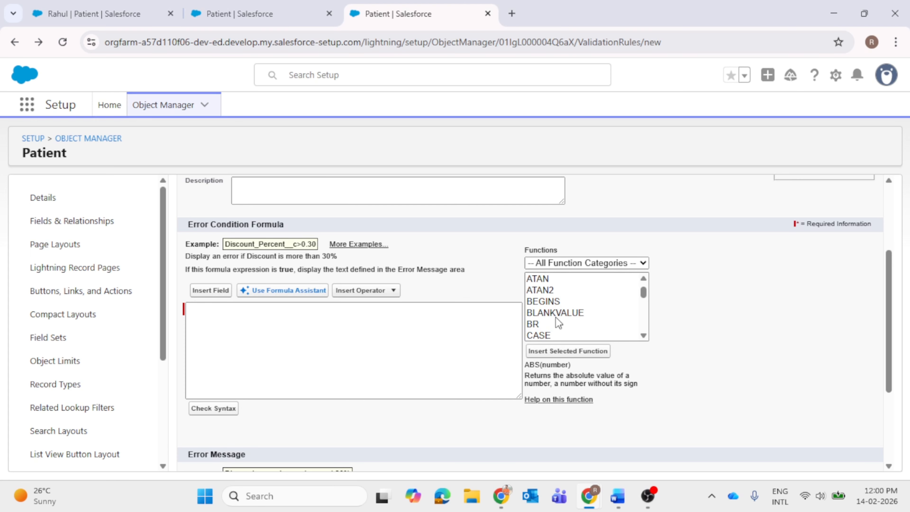
pyautogui.scroll(-2, 567, 312)
pyautogui.scroll(-12, 572, 311)
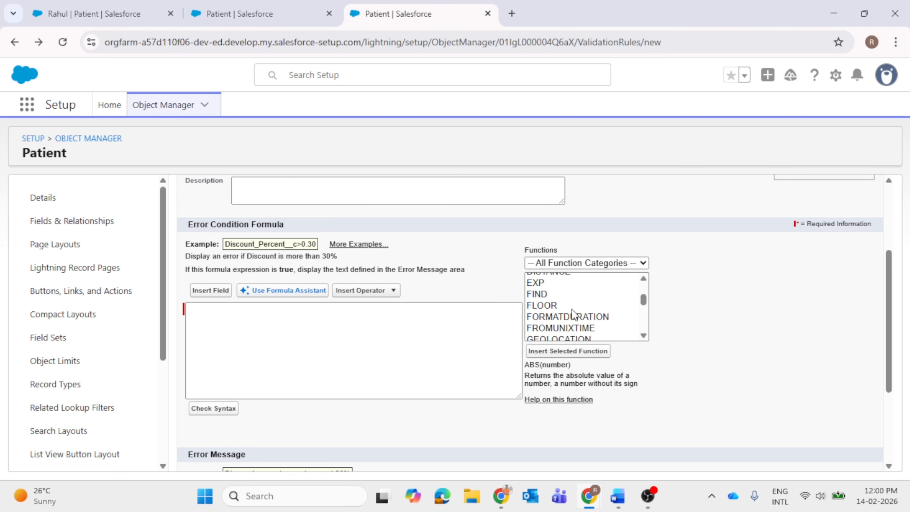
pyautogui.scroll(5, 571, 309)
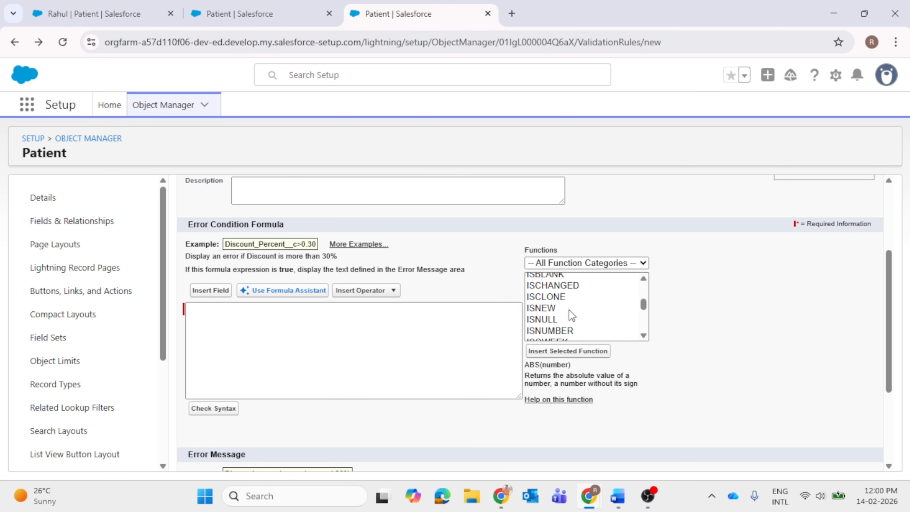
# Step: Examine the descriptions of the ISNEW, ISCLONE, ISCHANGED and ISPICKVAL functions
pyautogui.click(569, 308)
pyautogui.scroll(-2, 570, 316)
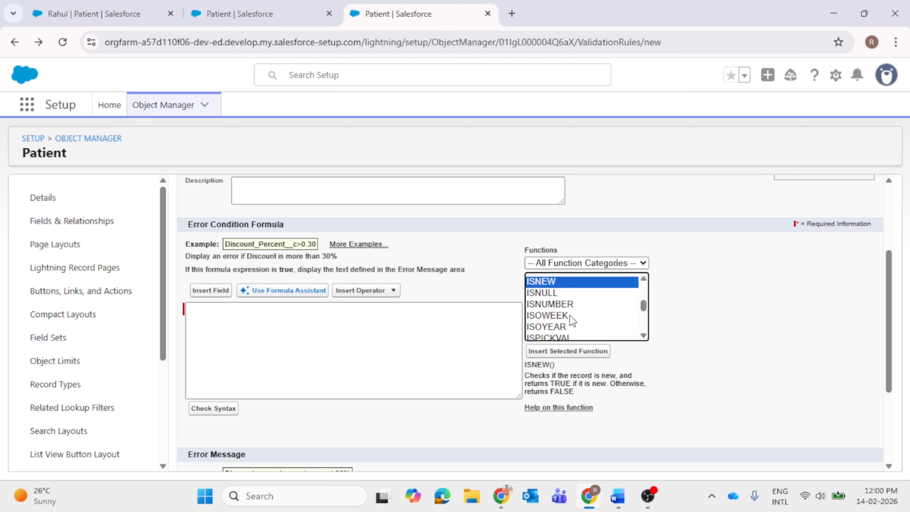
pyautogui.scroll(2, 570, 316)
pyautogui.click(549, 296)
pyautogui.click(553, 286)
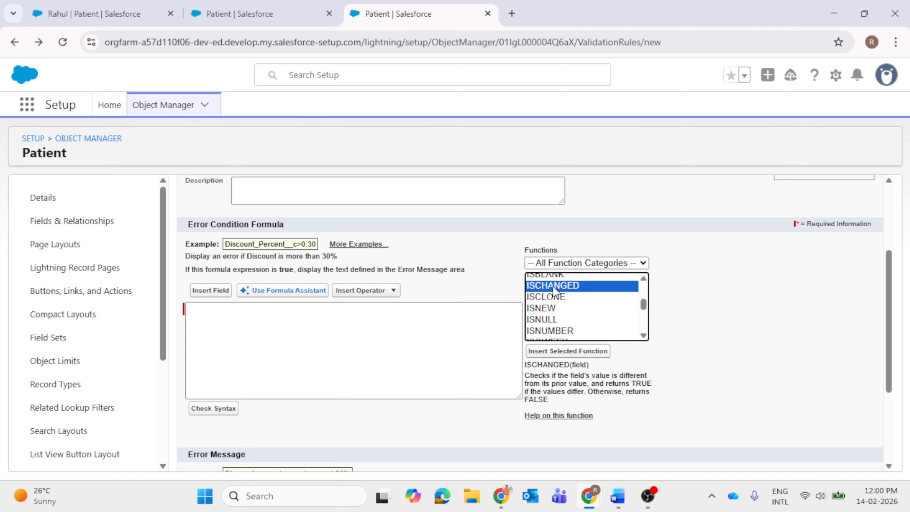
pyautogui.scroll(2, 554, 286)
pyautogui.scroll(-2, 562, 322)
pyautogui.scroll(-2, 562, 321)
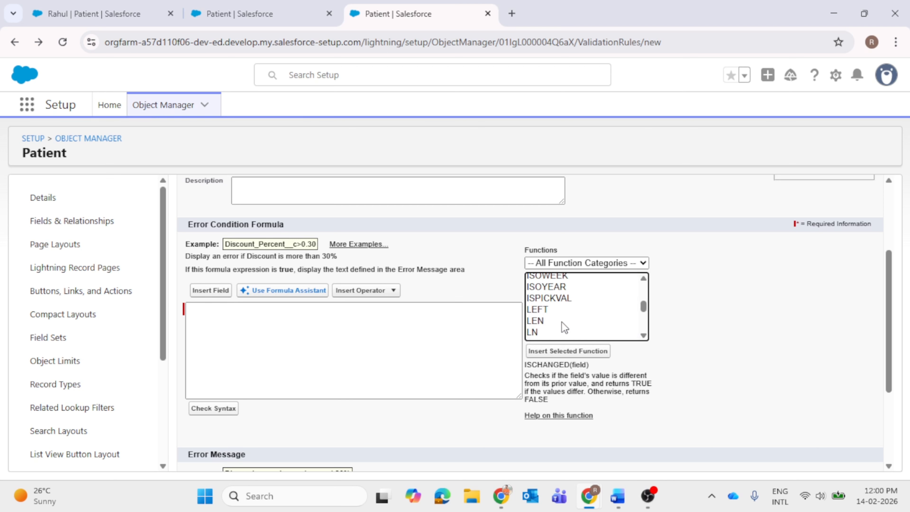
pyautogui.scroll(2, 561, 320)
pyautogui.scroll(-2, 561, 320)
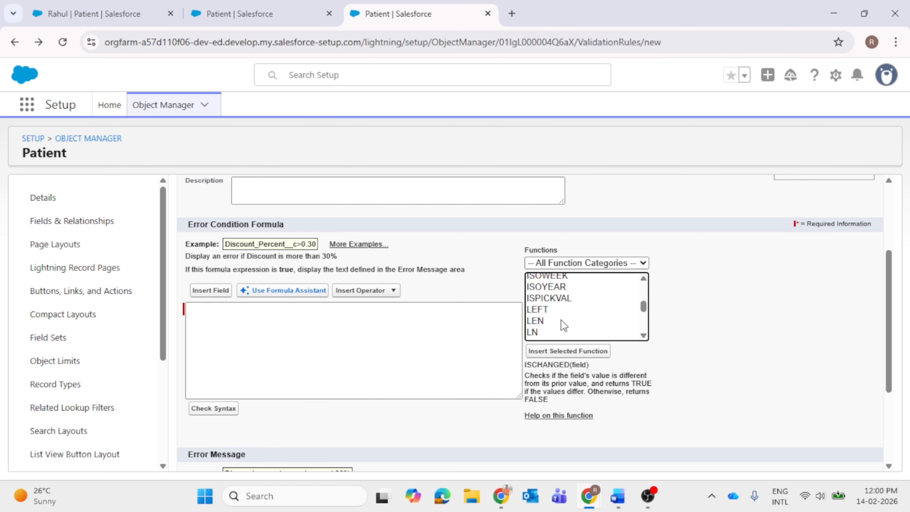
pyautogui.click(559, 298)
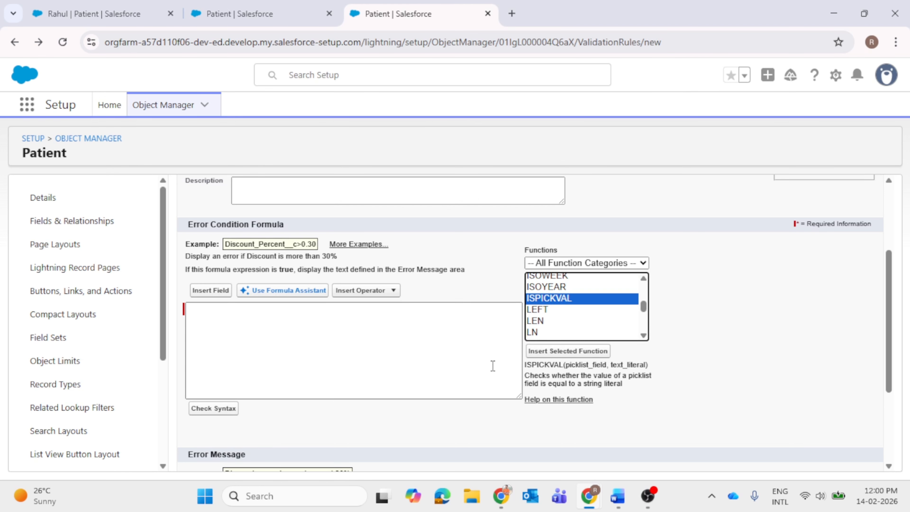
pyautogui.click(120, 14)
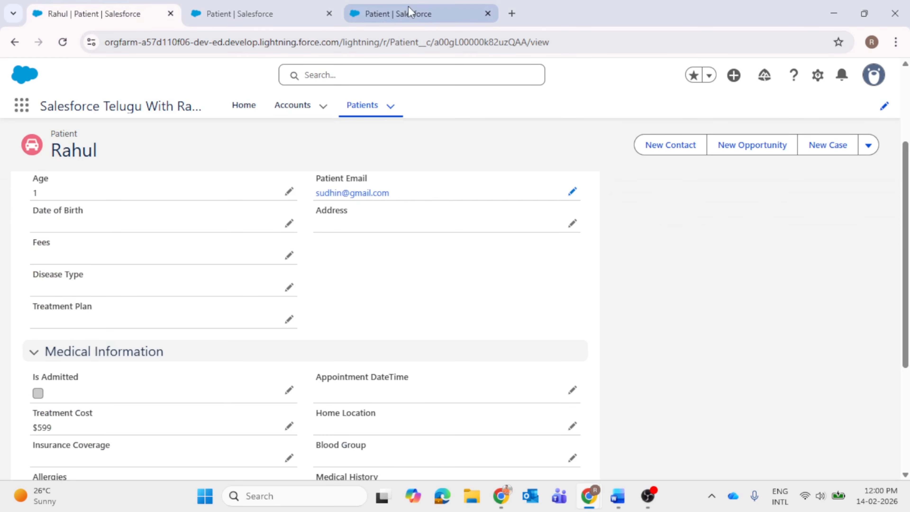
pyautogui.click(400, 13)
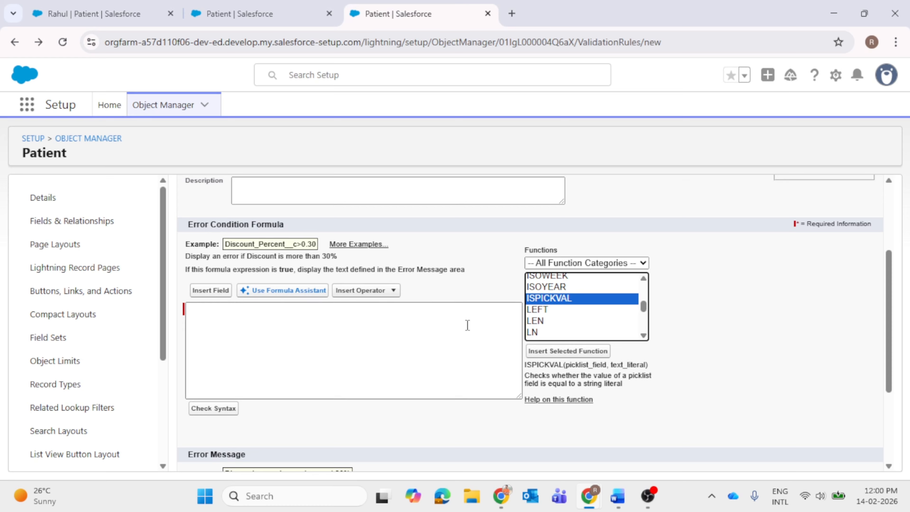
pyautogui.click(130, 21)
pyautogui.click(290, 289)
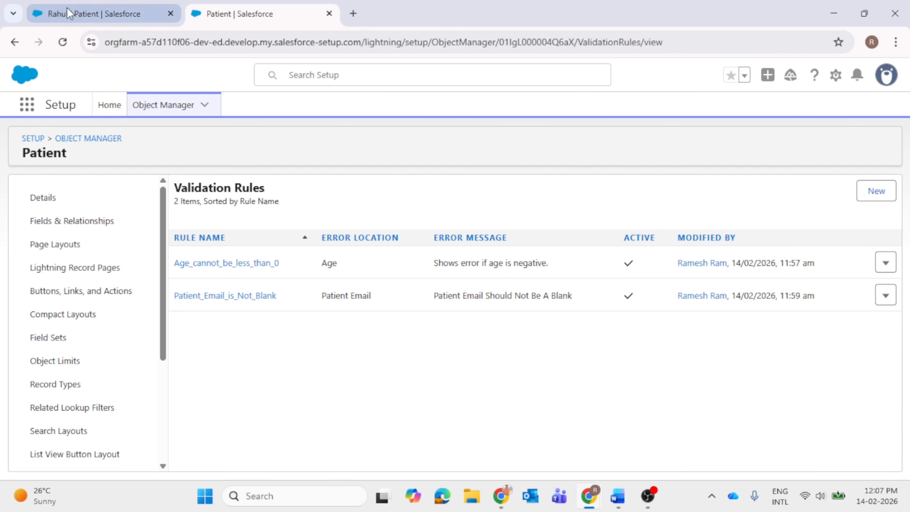
pyautogui.click(70, 14)
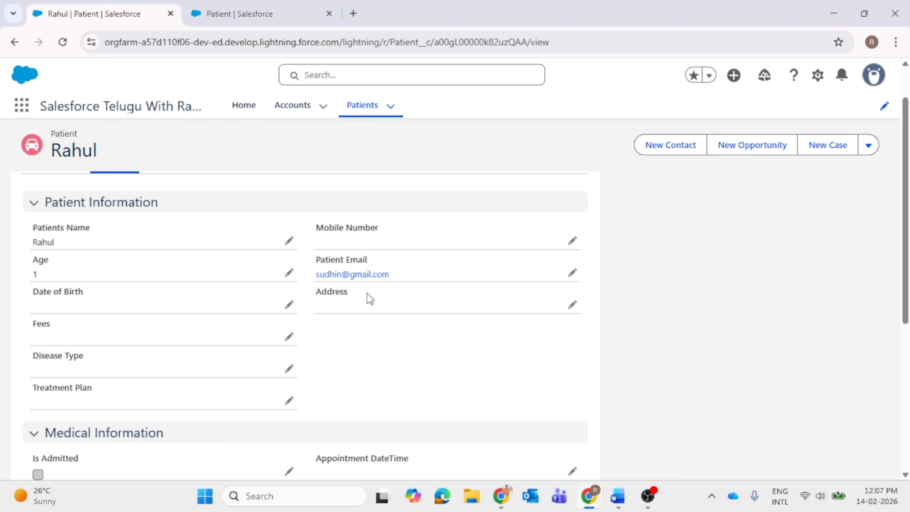
# Step: Open the Patient_Email_is_Not_Blank validation rule for editing at its error condition formula
pyautogui.click(253, 14)
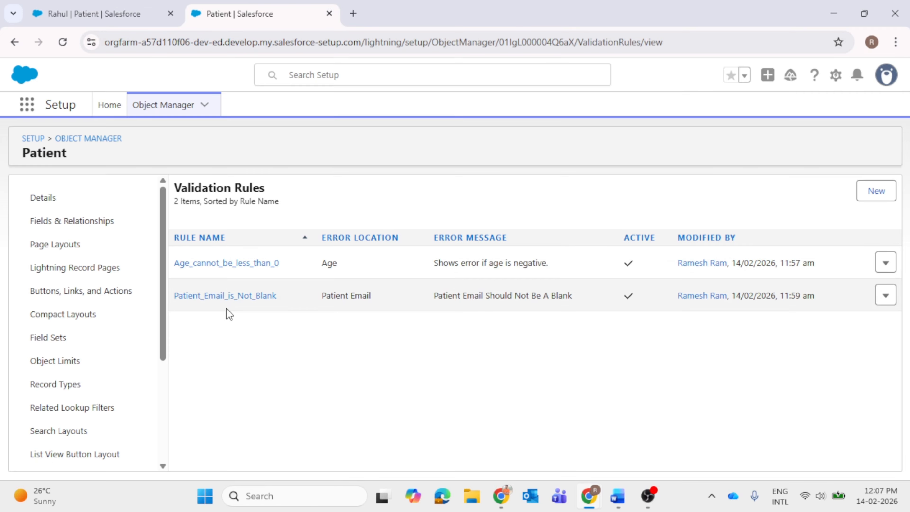
pyautogui.click(226, 296)
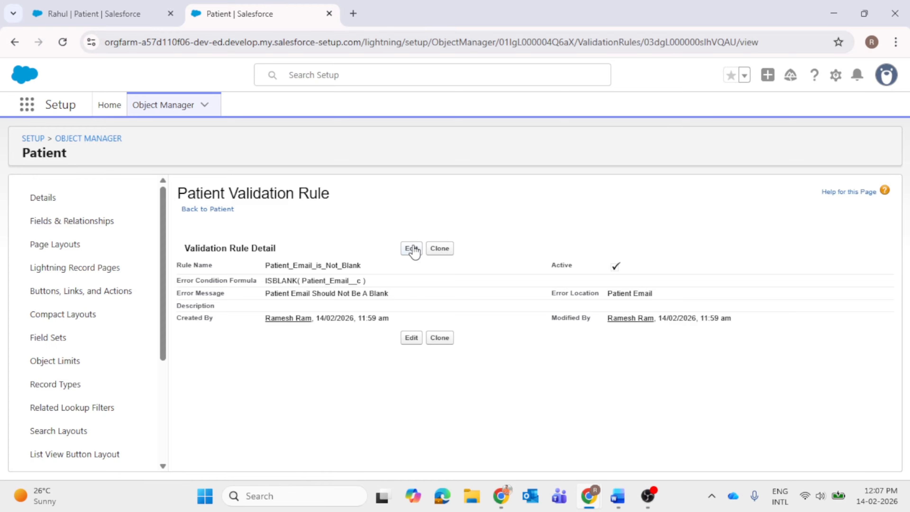
pyautogui.click(412, 249)
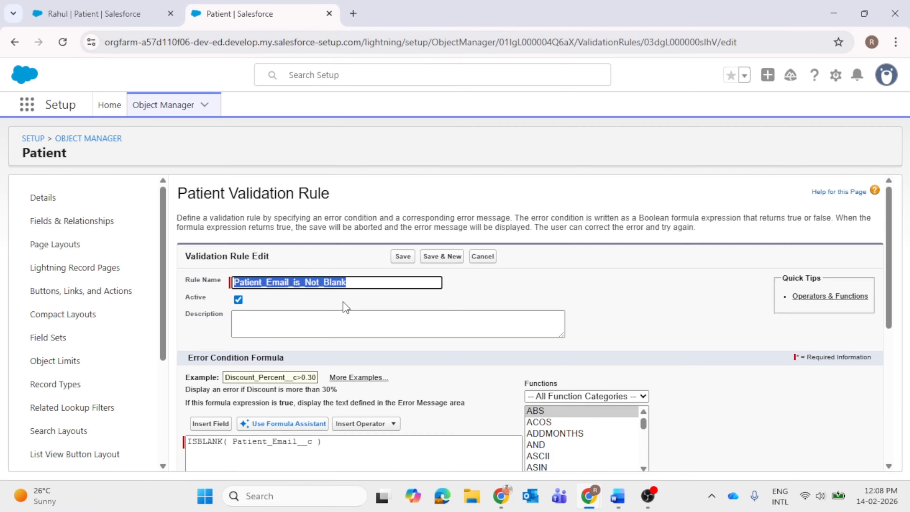
pyautogui.scroll(-3, 344, 305)
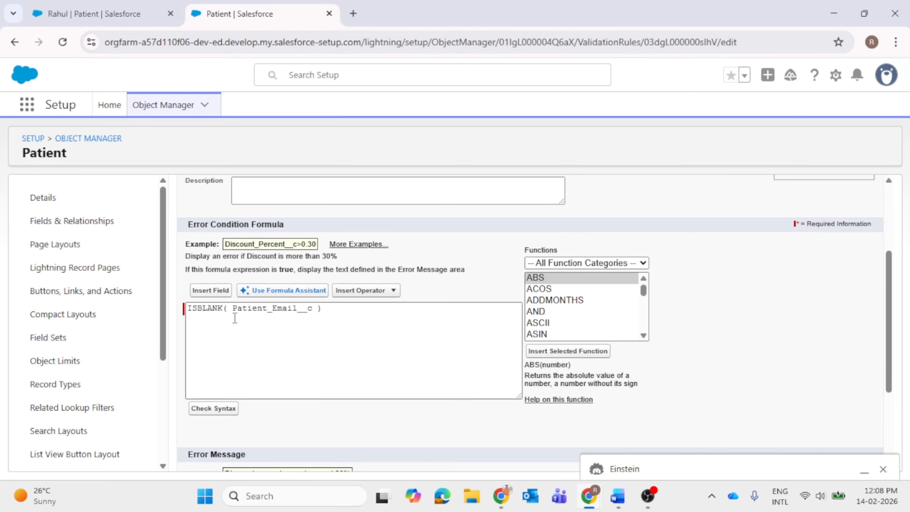
# Step: Insert the AND function in front of the existing ISBLANK expression in the error condition formula
pyautogui.click(191, 312)
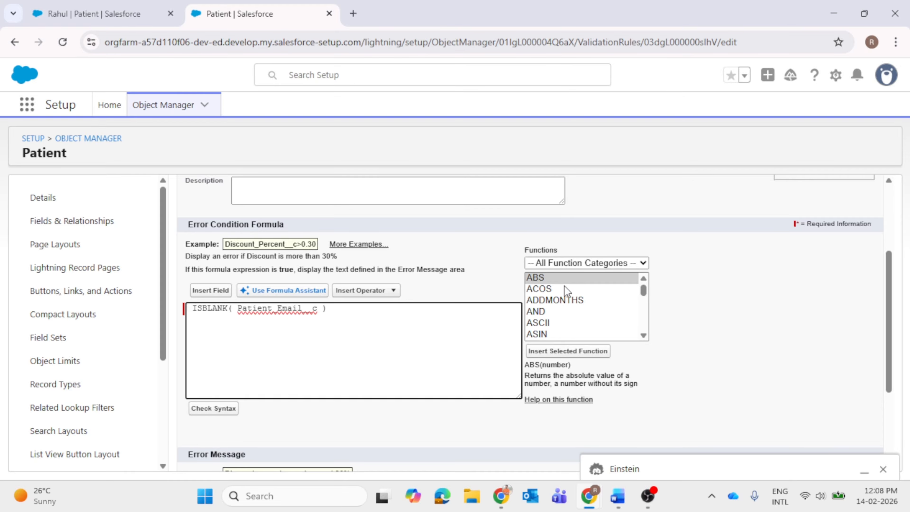
pyautogui.click(547, 315)
pyautogui.click(573, 352)
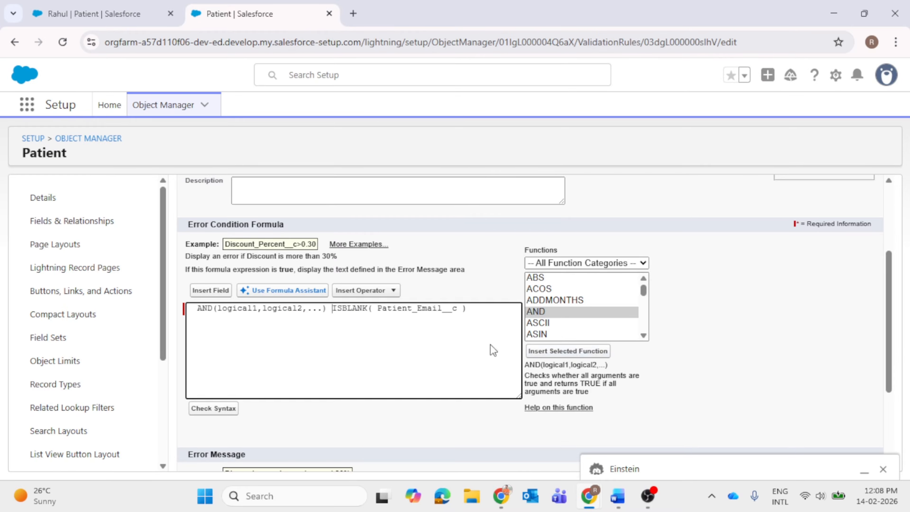
# Step: Move the ISBLANK( Patient_Email__c ) expression into AND as its first argument, replacing the placeholder arguments
pyautogui.moveTo(480, 313); pyautogui.dragTo(335, 318)
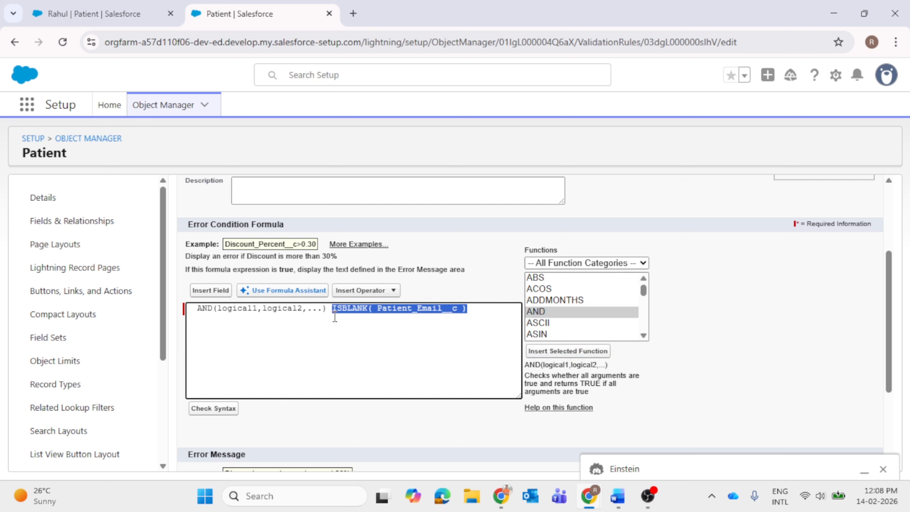
pyautogui.hotkey('ctrl', 'x')
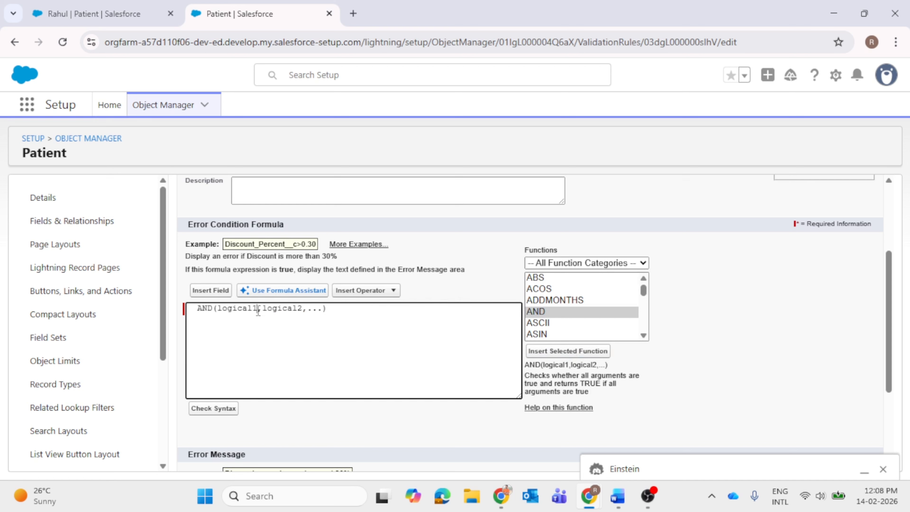
pyautogui.press('BackSpace')
pyautogui.press('BackSpace')
pyautogui.press('BackSpace')
pyautogui.press('BackSpace')
pyautogui.press('BackSpace')
pyautogui.press('BackSpace')
pyautogui.press('BackSpace')
pyautogui.press('BackSpace')
pyautogui.hotkey('ctrl', 'v')
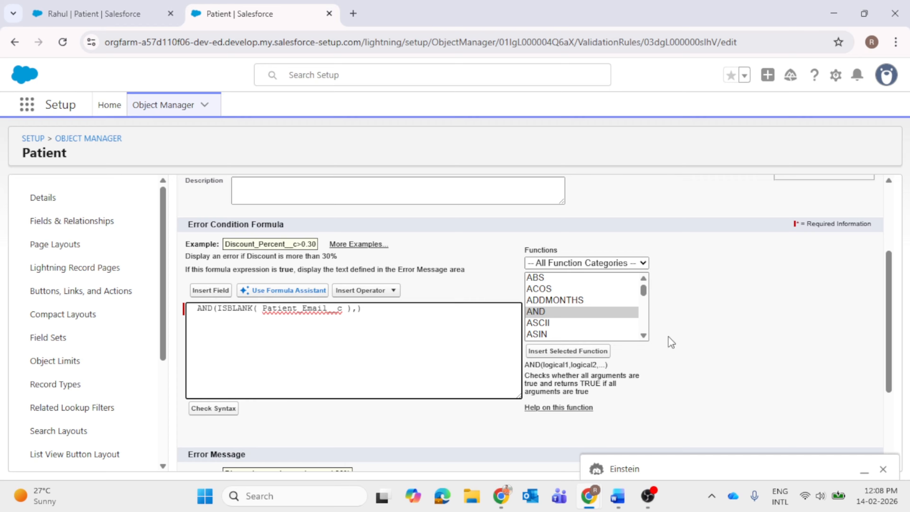
# Step: Paste a second ISBLANK expression as AND's second argument and remove the Patient_Email__c field from it
pyautogui.scroll(-12, 614, 309)
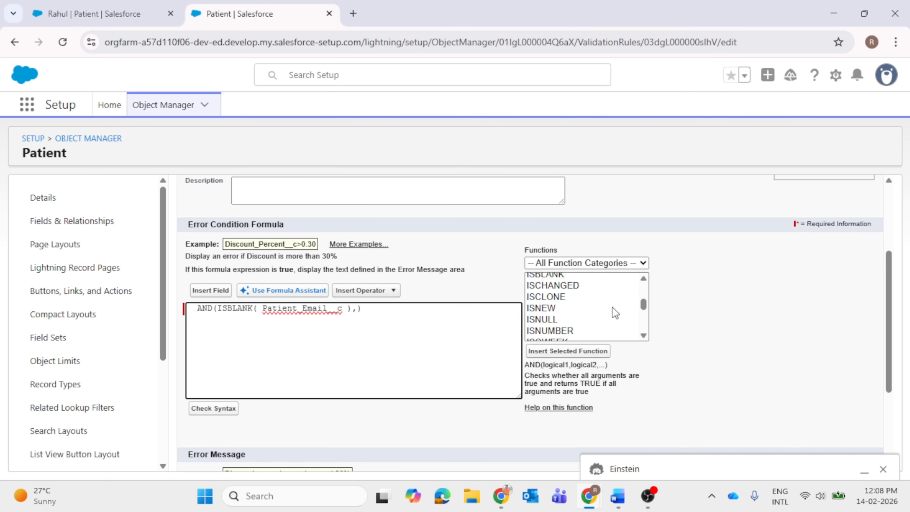
pyautogui.hotkey('ctrl', 'v')
pyautogui.press('BackSpace')
pyautogui.press('BackSpace')
pyautogui.press('BackSpace')
pyautogui.press('BackSpace')
pyautogui.press('BackSpace')
pyautogui.press('BackSpace')
pyautogui.press('BackSpace')
pyautogui.press('BackSpace')
pyautogui.press('BackSpace')
pyautogui.press('BackSpace')
pyautogui.press('BackSpace')
pyautogui.press('BackSpace')
pyautogui.press('BackSpace')
pyautogui.press('BackSpace')
# Step: Insert the Mobile Number field as the second ISBLANK's argument, giving ISBLANK( Mobile_Number__c ), and check the formula's syntax
pyautogui.click(211, 290)
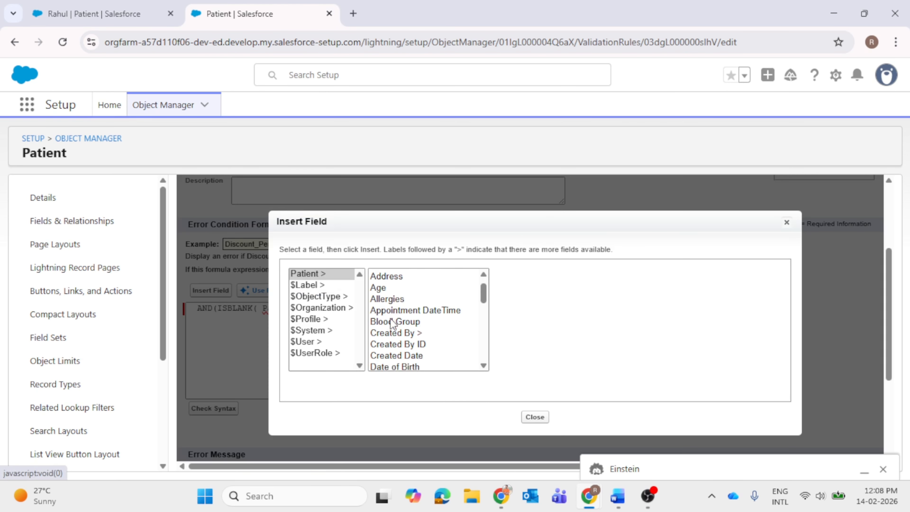
pyautogui.scroll(-6, 391, 318)
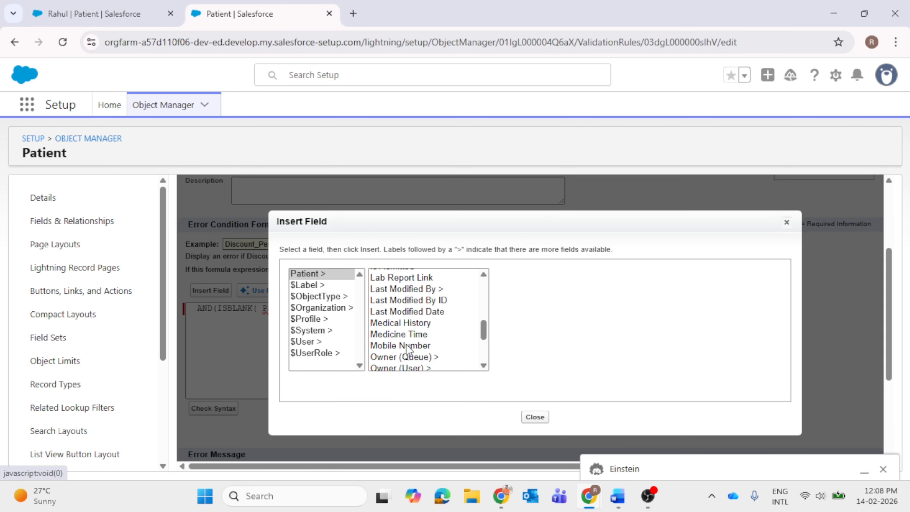
pyautogui.click(412, 346)
pyautogui.click(546, 344)
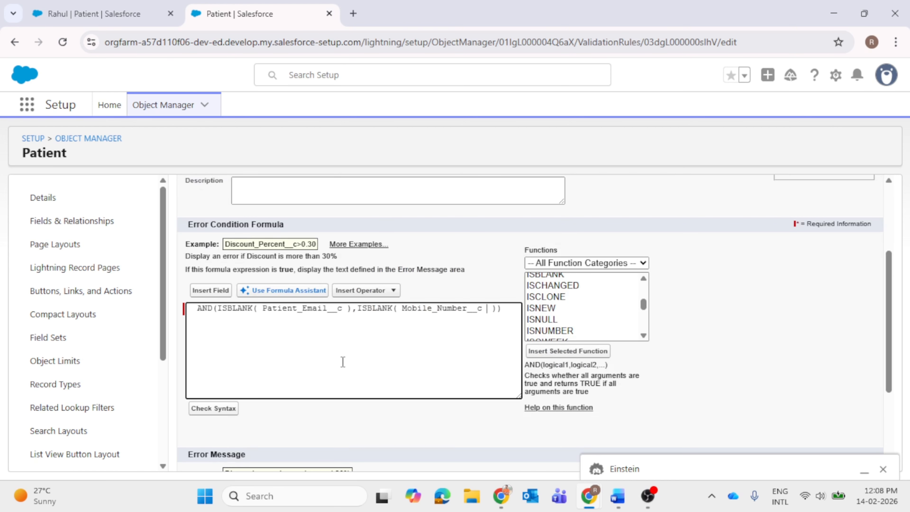
pyautogui.scroll(-2, 308, 370)
pyautogui.click(234, 345)
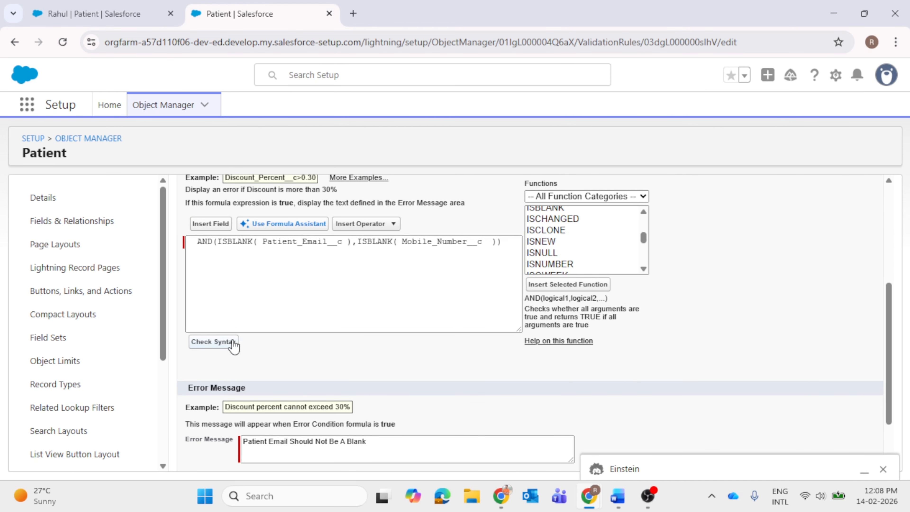
pyautogui.scroll(-5, 287, 347)
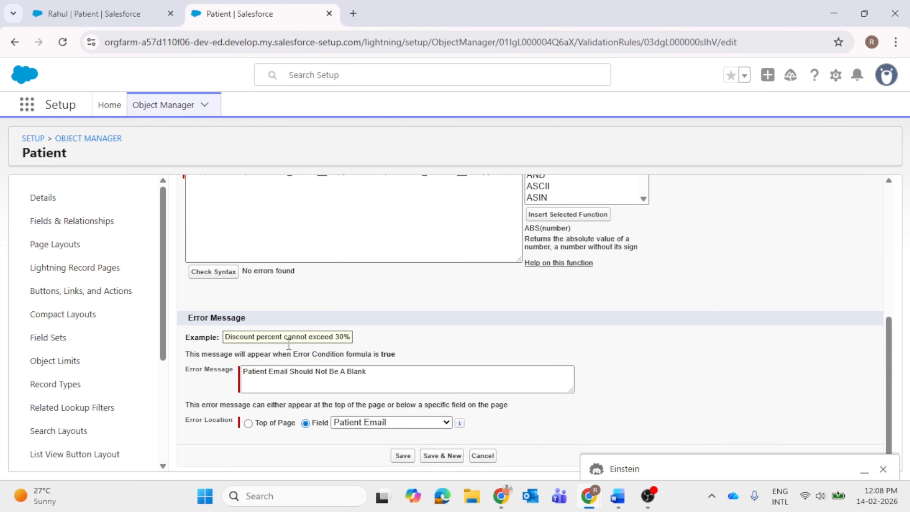
# Step: Change the rule's error message to "Patient Email & Mobile Number Should Not Be A Blank"
pyautogui.click(289, 375)
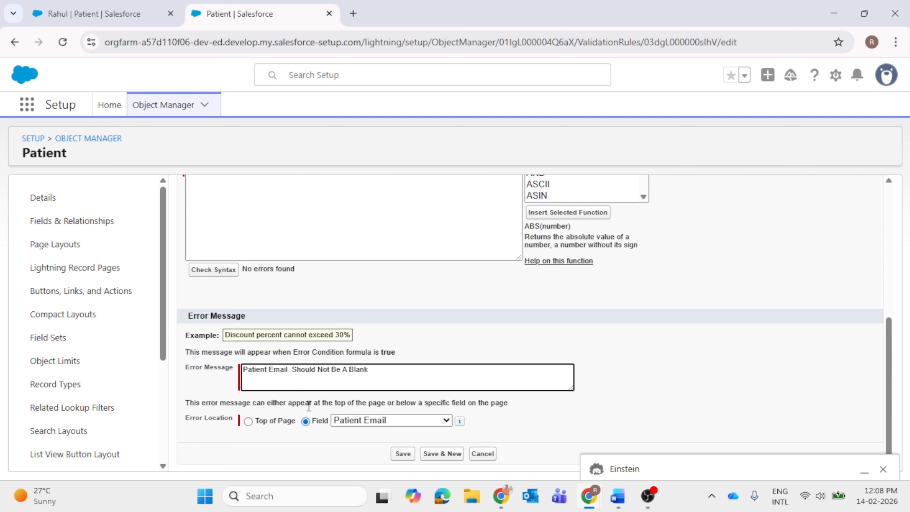
pyautogui.write('&')
pyautogui.press('capslock')
pyautogui.write('M')
pyautogui.press('capslock')
pyautogui.write('obile')
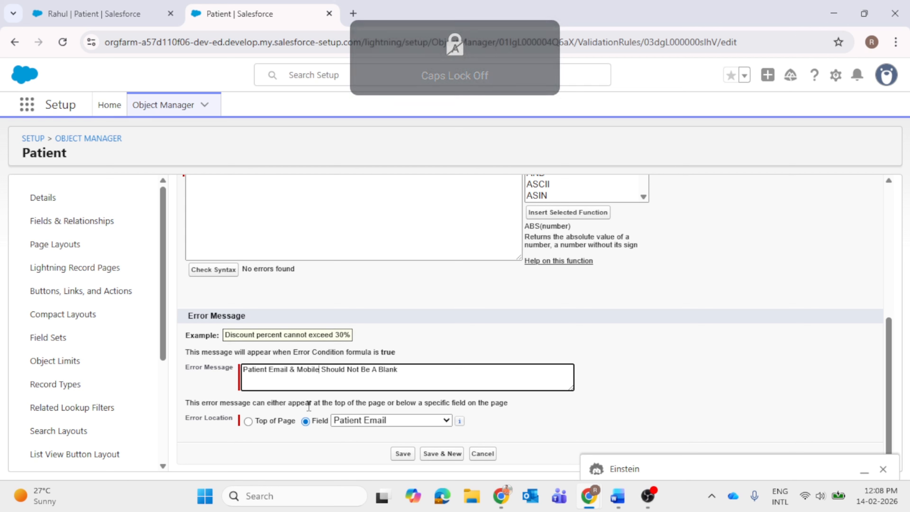
pyautogui.press('capslock')
pyautogui.write('NUMB')
pyautogui.press('capslock')
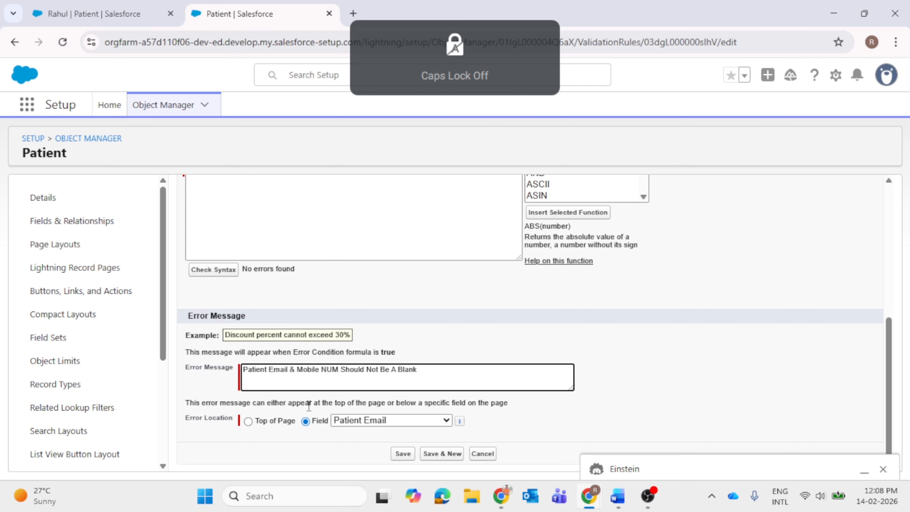
pyautogui.press('BackSpace')
pyautogui.press('BackSpace')
pyautogui.write('um')
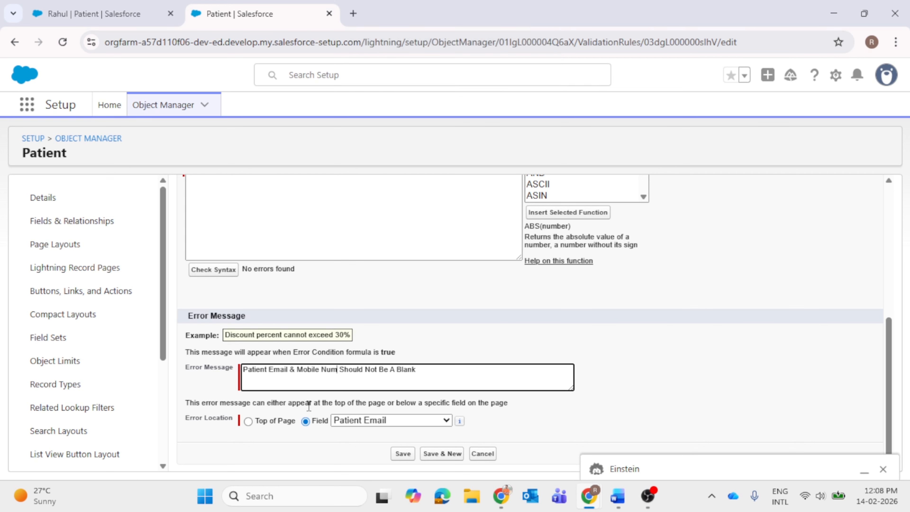
pyautogui.write('ber')
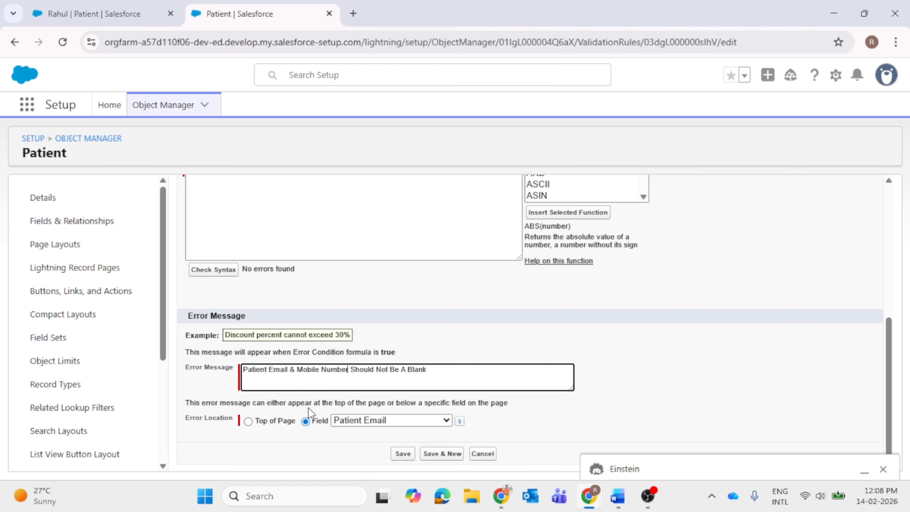
# Step: Set the error location to Top of Page and save the validation rule
pyautogui.click(248, 421)
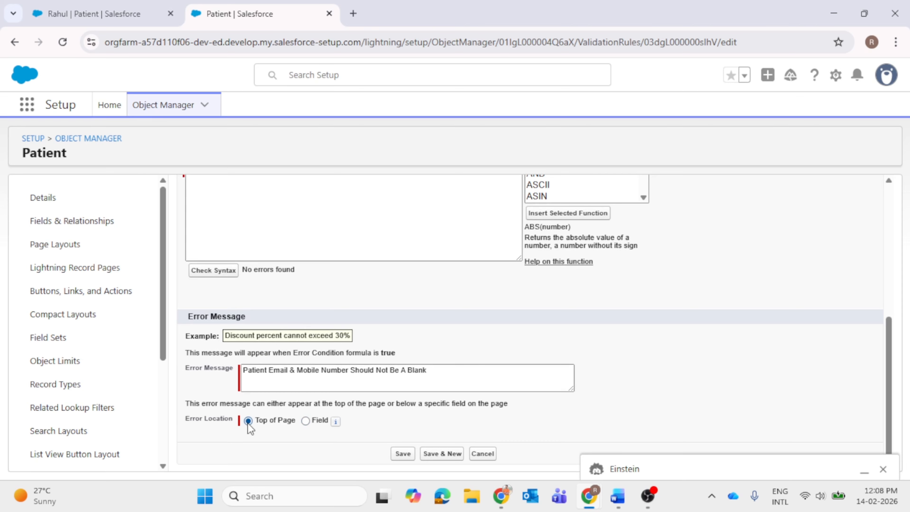
pyautogui.click(884, 469)
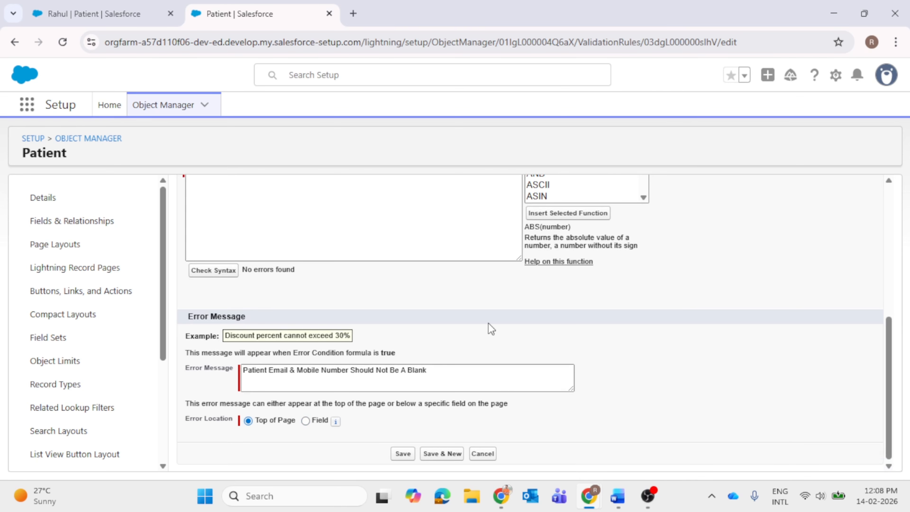
pyautogui.scroll(5, 491, 328)
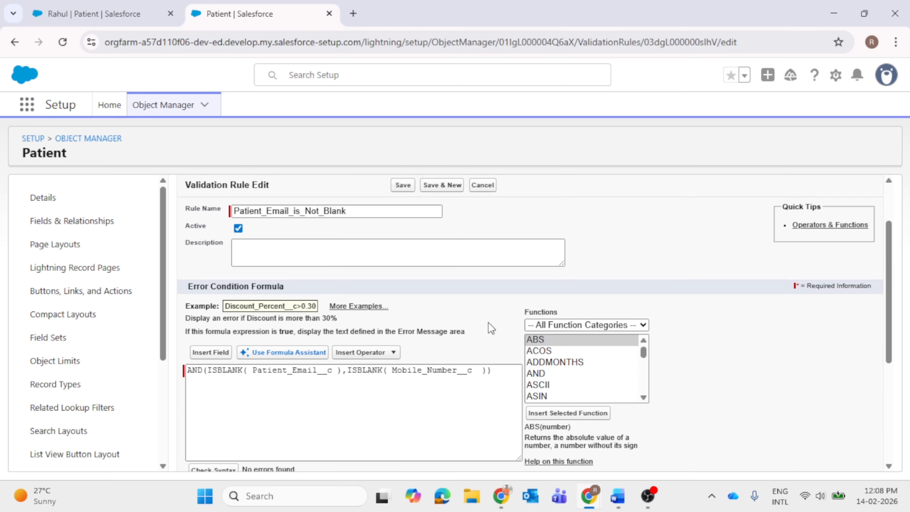
pyautogui.scroll(-5, 407, 287)
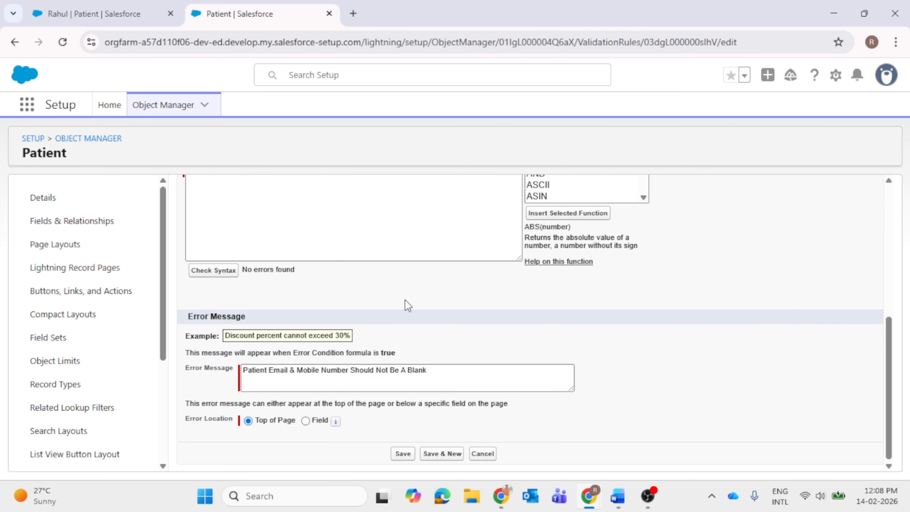
pyautogui.click(404, 456)
# Step: Test the rule on the open patient record by editing and saving it with Patient Email filled and Mobile Number blank
pyautogui.click(90, 13)
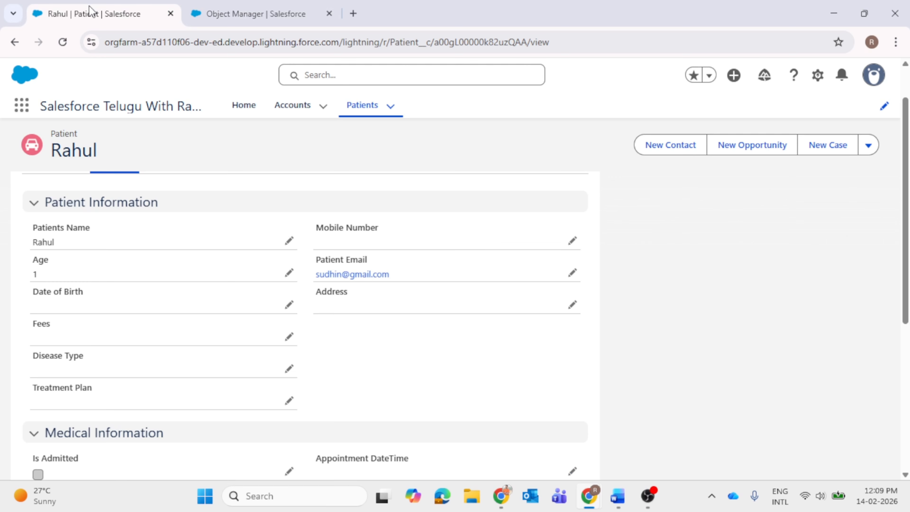
pyautogui.click(572, 272)
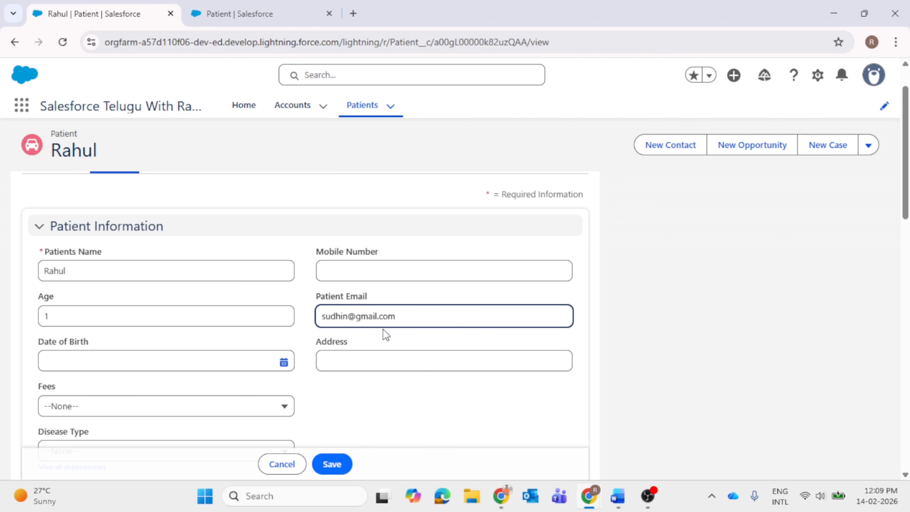
pyautogui.click(332, 463)
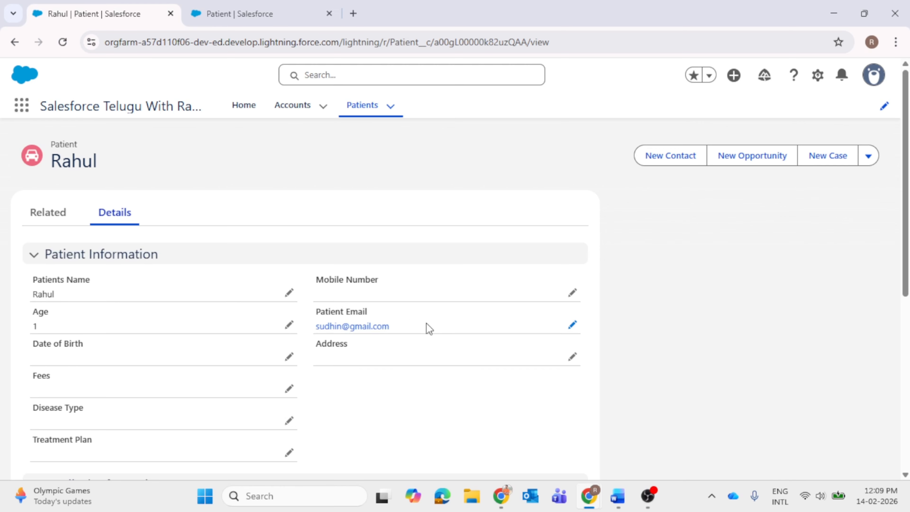
# Step: Check the second patient's record in the Patients list and start a new patient using the IPD Layout record type
pyautogui.click(359, 103)
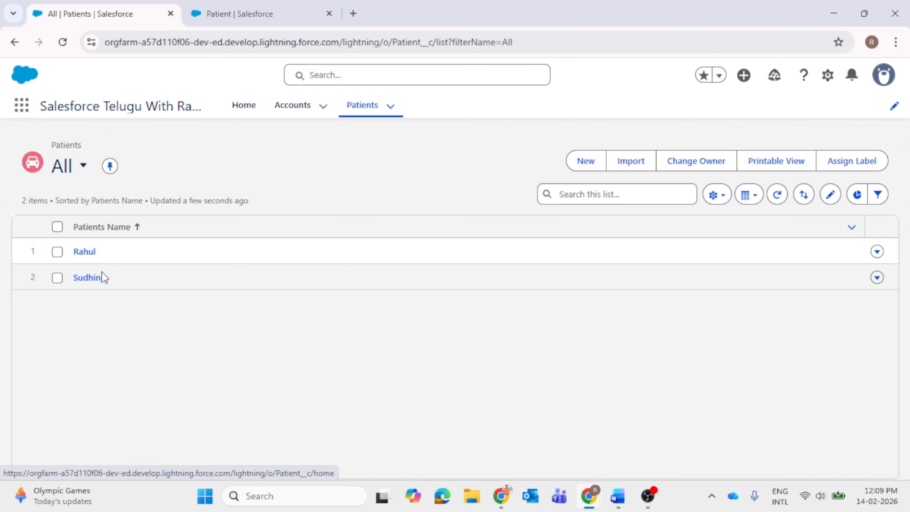
pyautogui.click(94, 279)
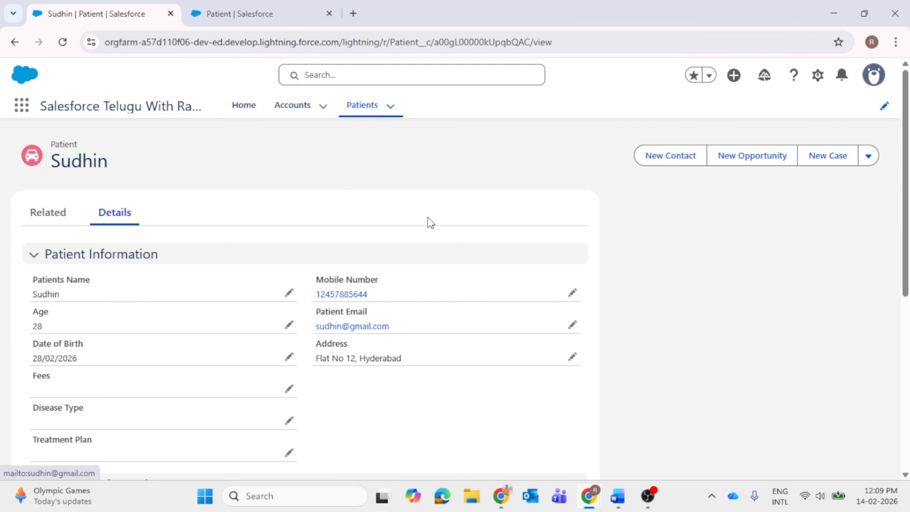
pyautogui.click(348, 111)
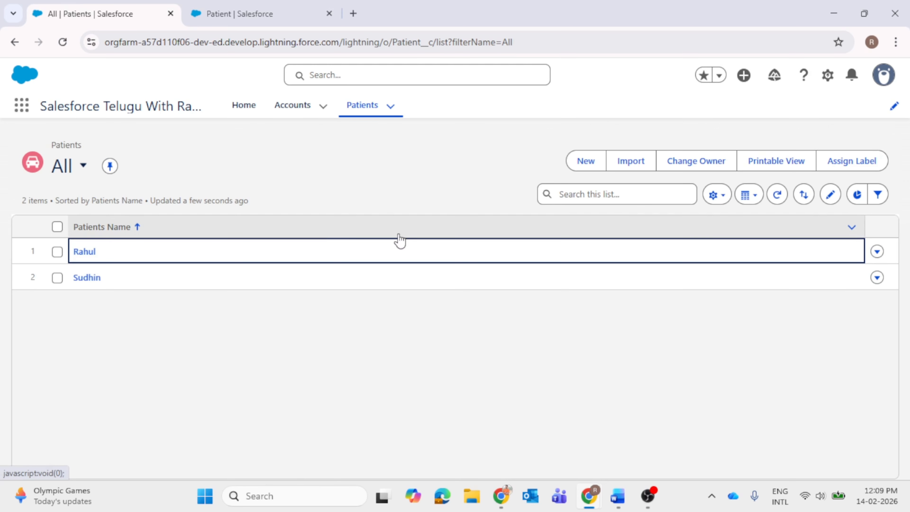
pyautogui.click(575, 165)
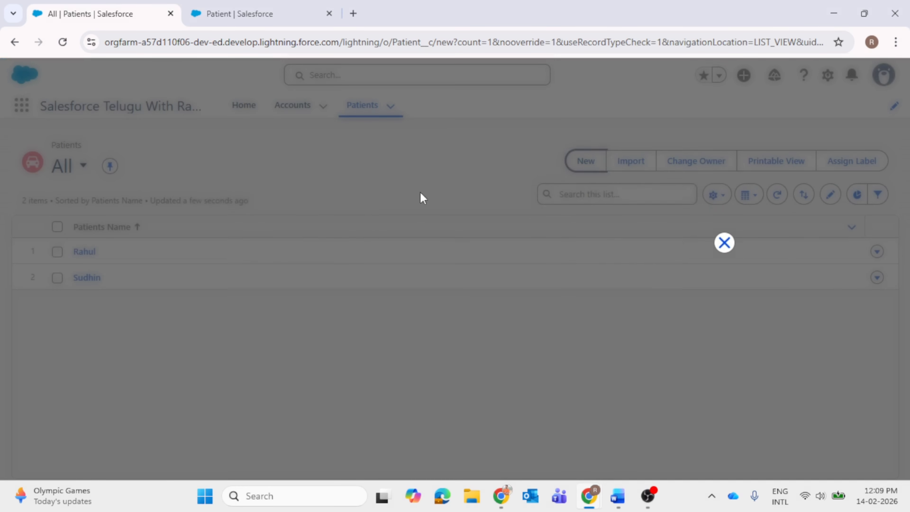
pyautogui.click(708, 333)
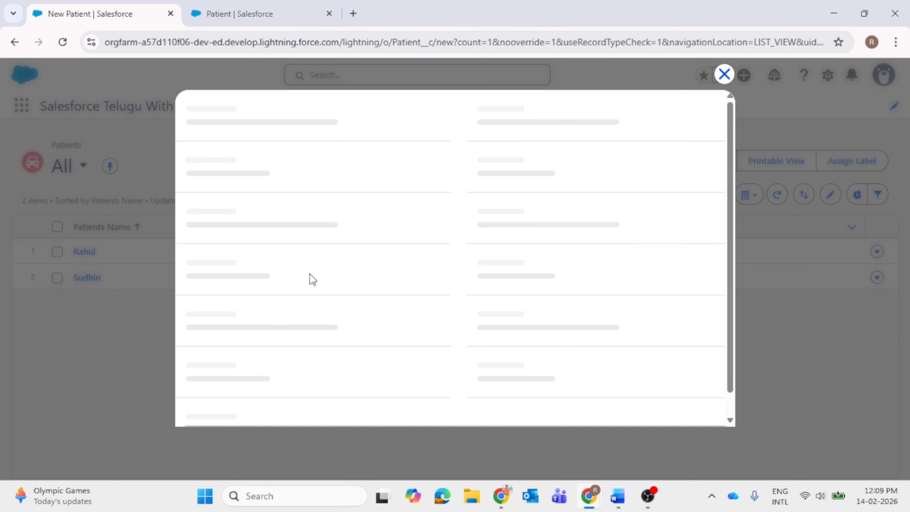
# Step: Name the new patient "Validation Rule" and fill in the date of birth, leaving Mobile Number and Patient Email blank
pyautogui.press('capslock')
pyautogui.write('V')
pyautogui.press('capslock')
pyautogui.write('al')
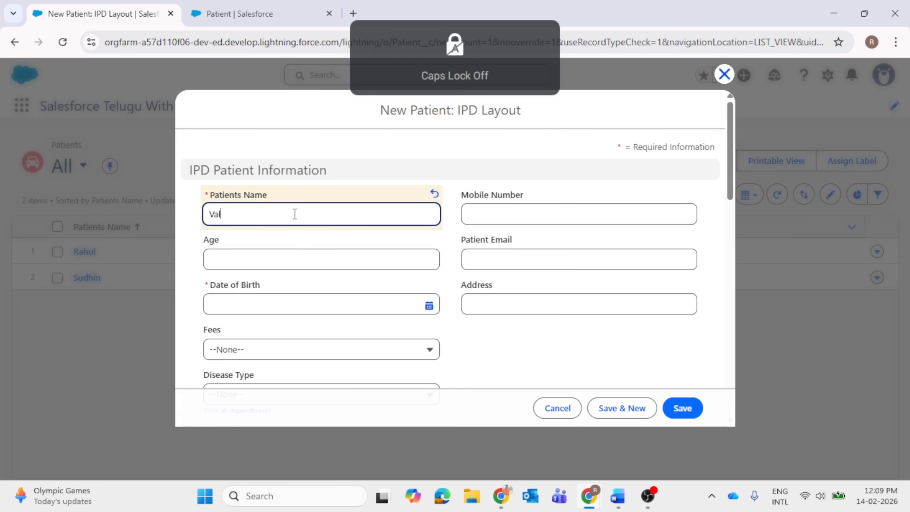
pyautogui.write('idation')
pyautogui.press('capslock')
pyautogui.write('R')
pyautogui.press('capslock')
pyautogui.write('ule')
pyautogui.click(389, 300)
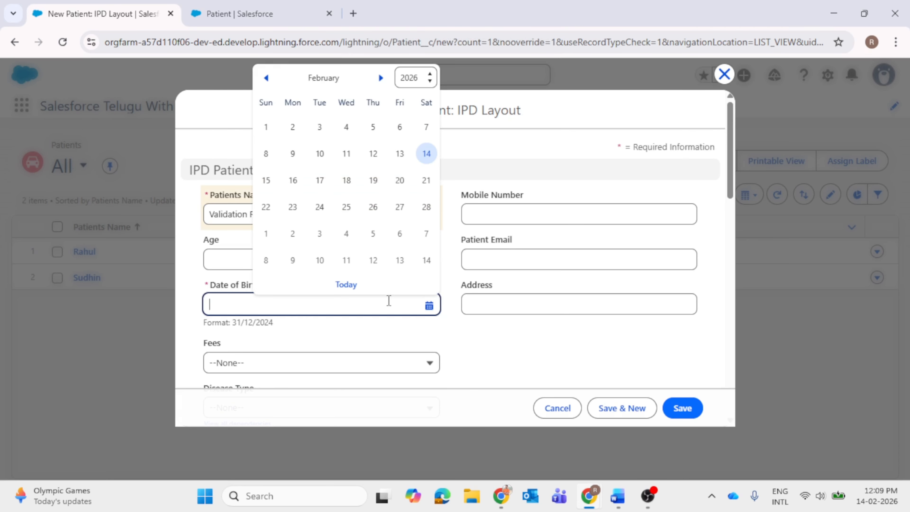
pyautogui.click(426, 207)
pyautogui.scroll(-5, 414, 234)
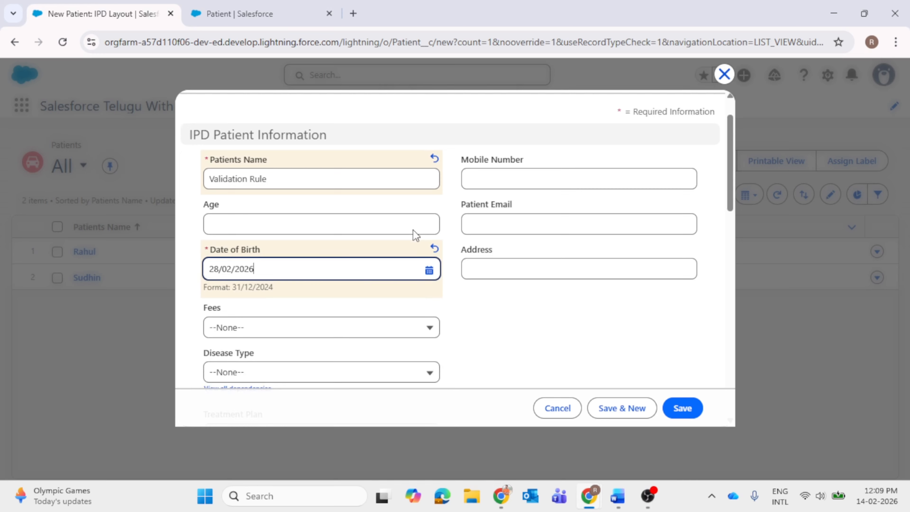
pyautogui.scroll(5, 393, 251)
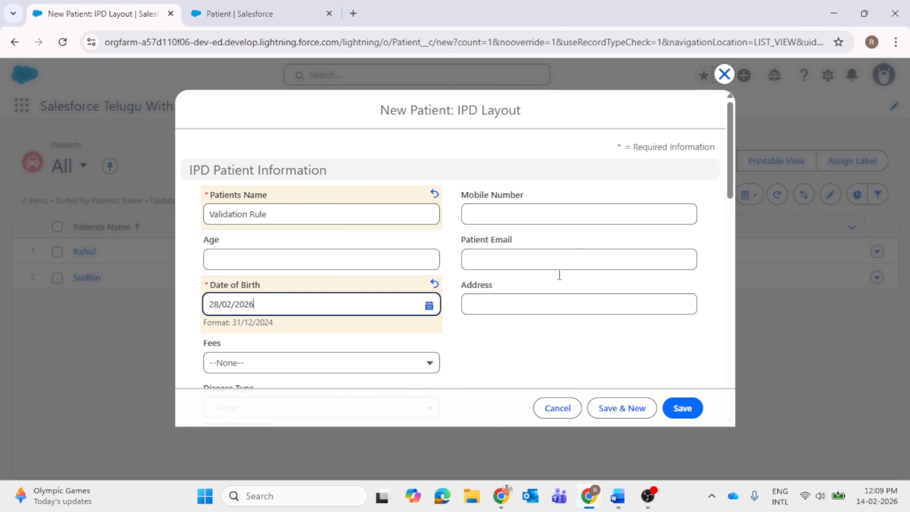
# Step: Set the required Treatment Cost to 1000 and try to save the patient with Mobile Number and Patient Email blank
pyautogui.click(682, 408)
pyautogui.click(484, 378)
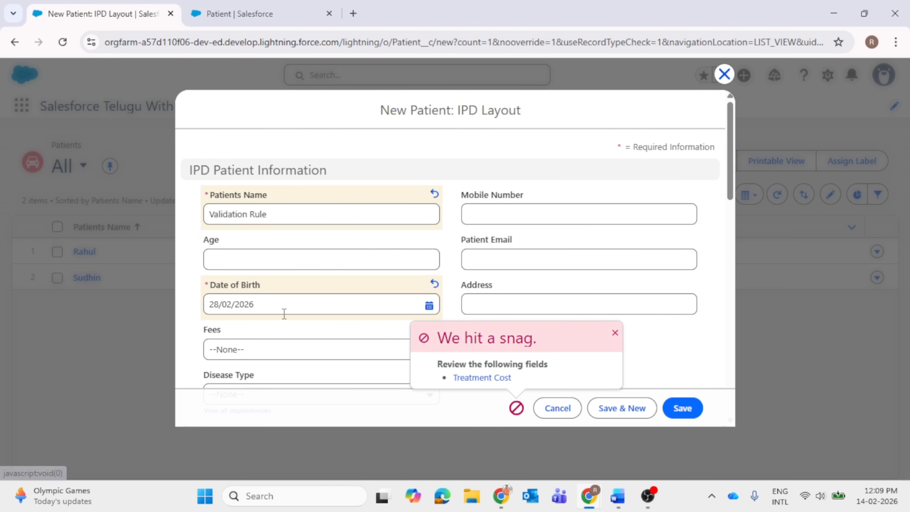
pyautogui.click(274, 355)
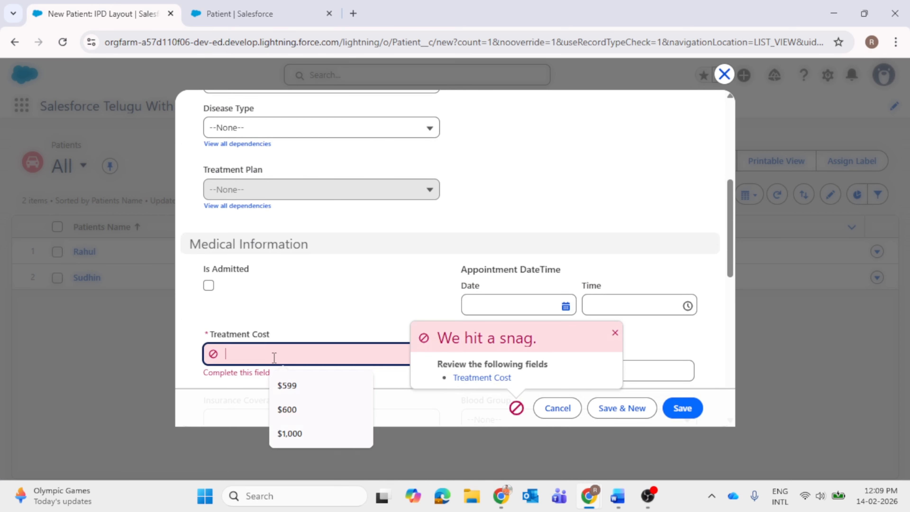
pyautogui.write('1,00')
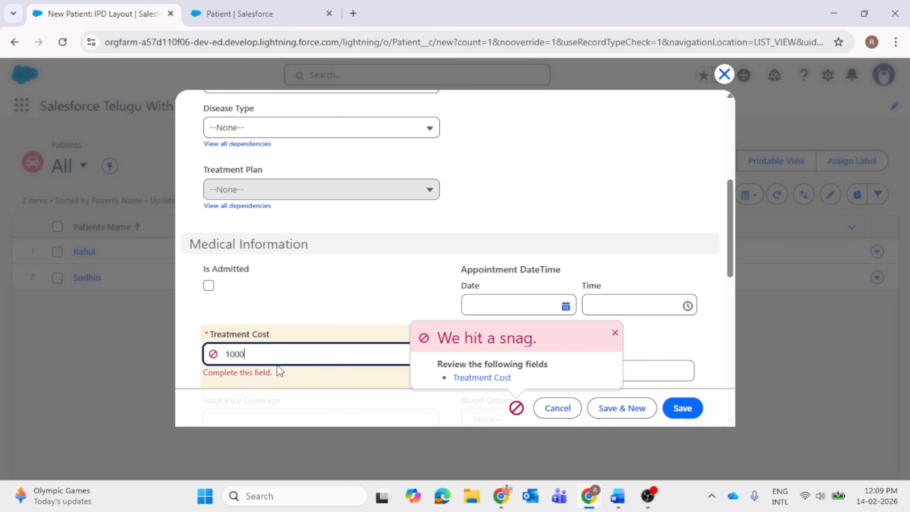
pyautogui.write('0')
pyautogui.click(686, 408)
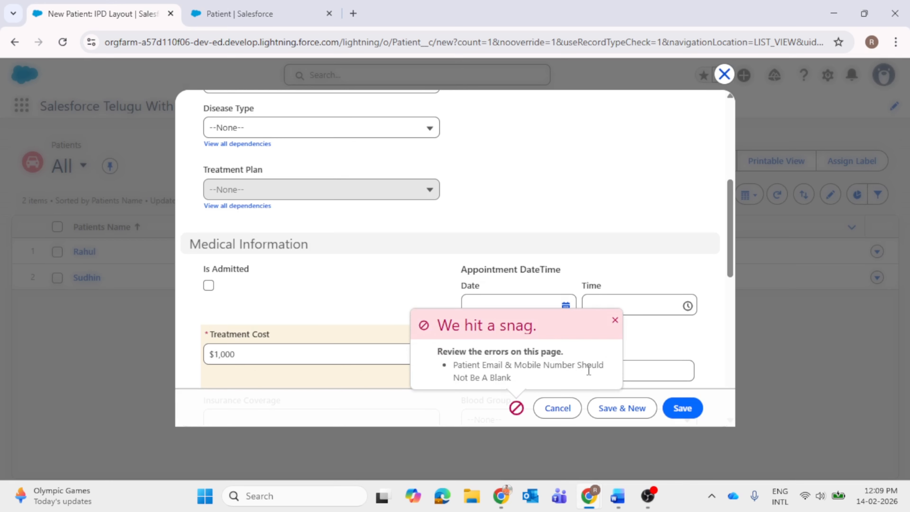
# Step: Fill in the patient's Mobile Number and Patient Email from the saved suggestions and save the record
pyautogui.click(615, 320)
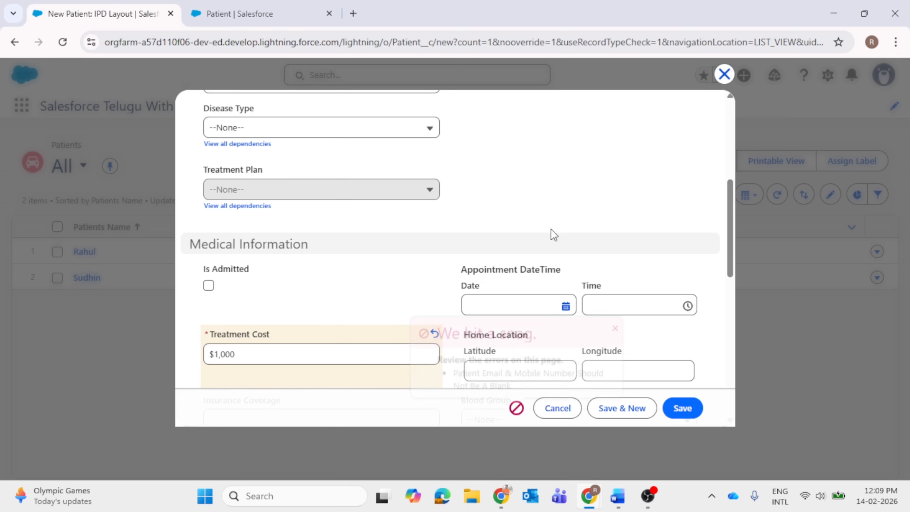
pyautogui.scroll(10, 522, 220)
pyautogui.click(519, 216)
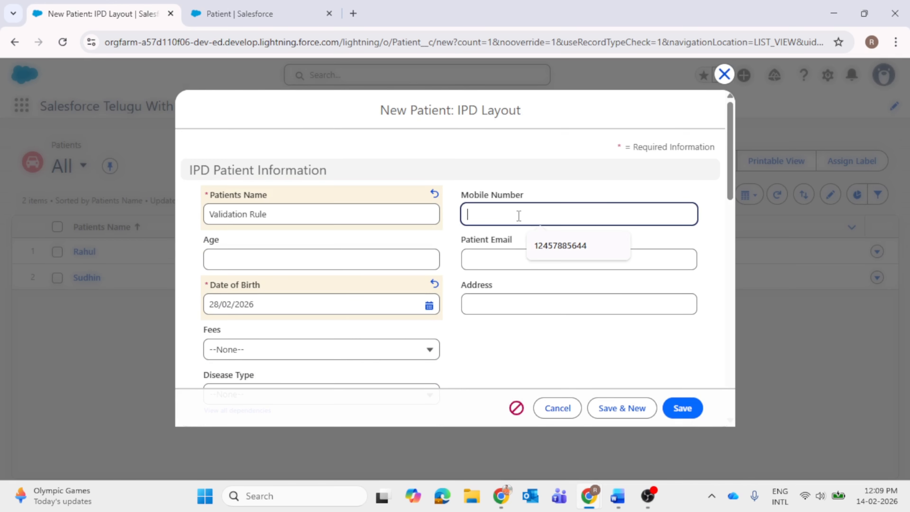
pyautogui.click(550, 244)
pyautogui.click(527, 262)
pyautogui.click(544, 292)
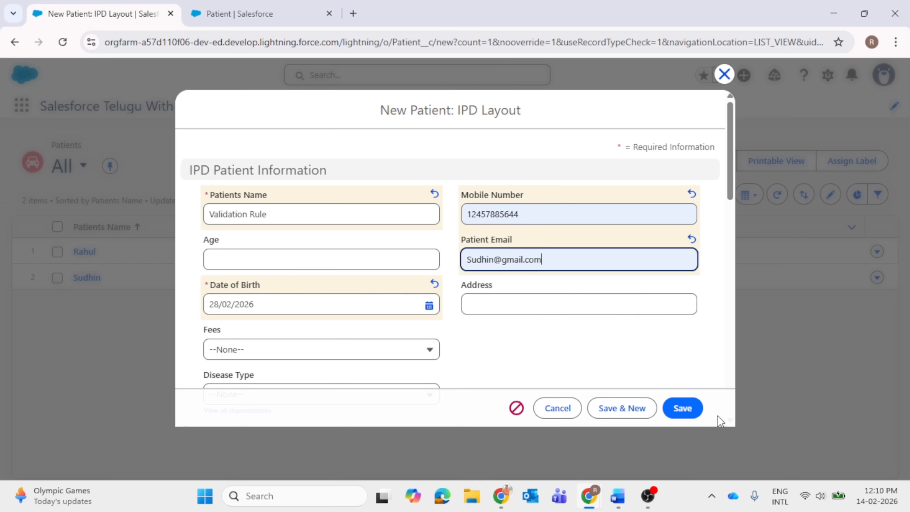
pyautogui.click(685, 409)
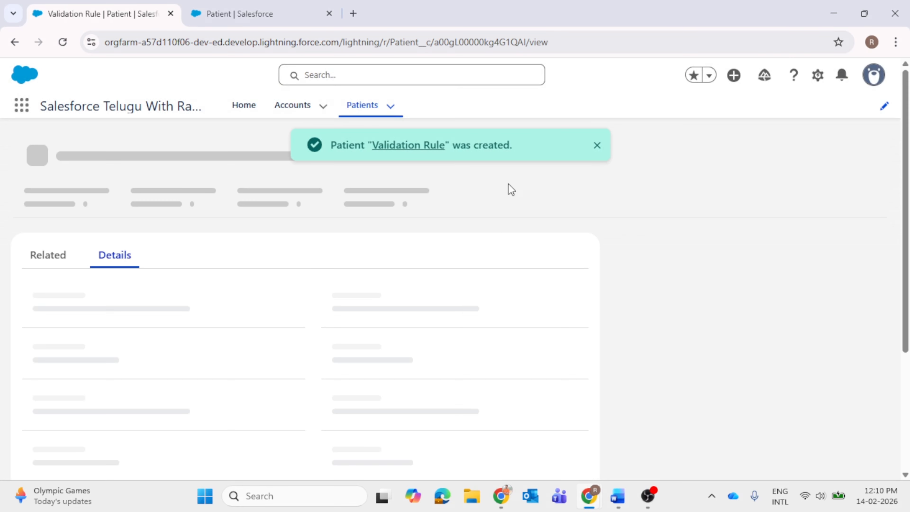
pyautogui.click(597, 146)
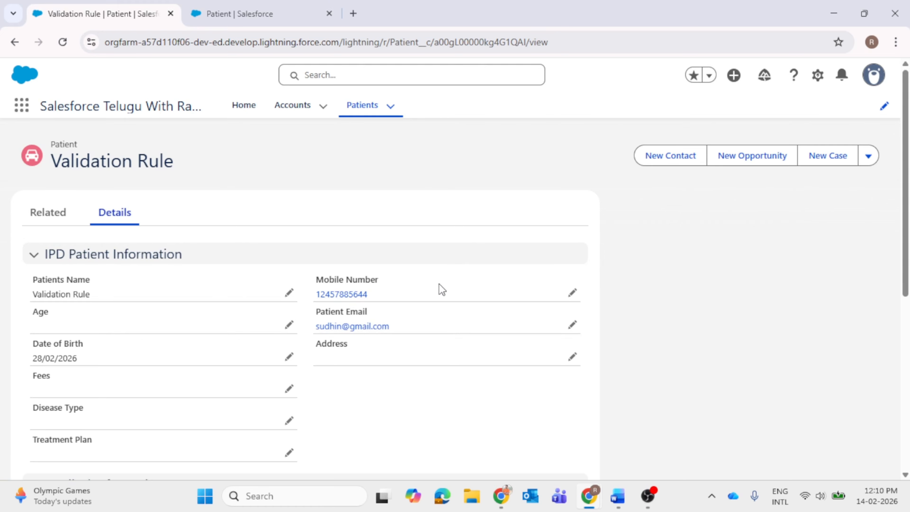
# Step: Review the saved validation rule's details and the second patient's contact fields, ending on the Patients list
pyautogui.click(272, 20)
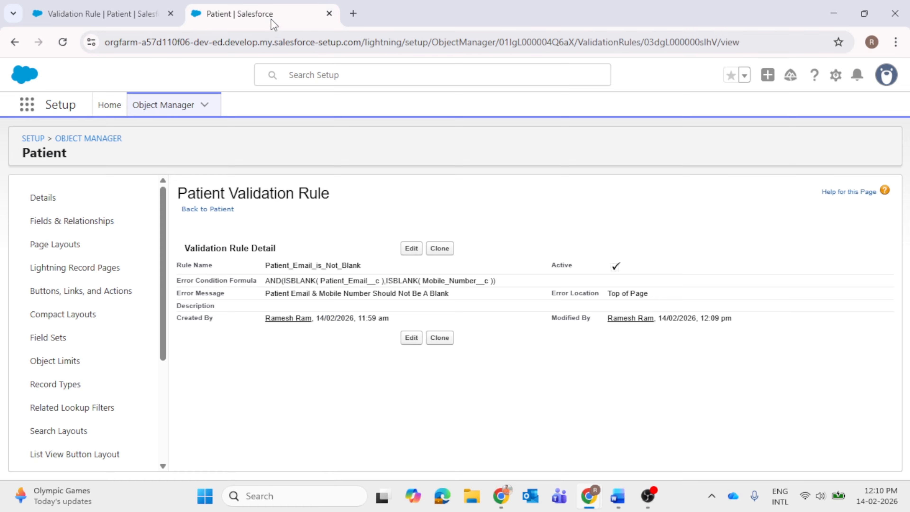
pyautogui.click(77, 16)
pyautogui.click(358, 108)
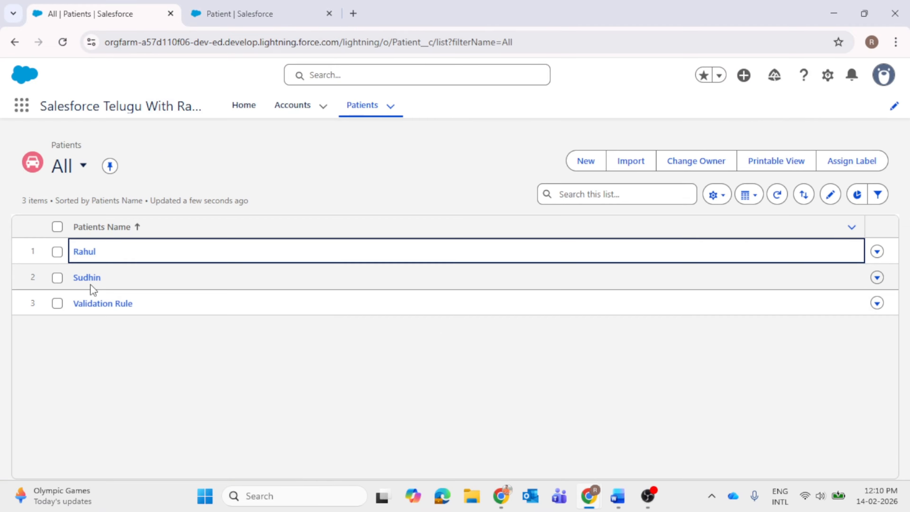
pyautogui.click(86, 280)
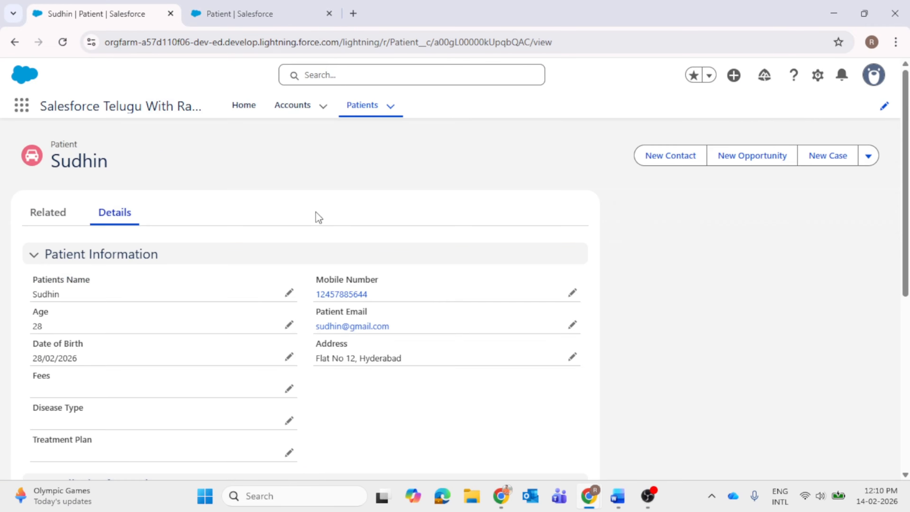
pyautogui.click(354, 113)
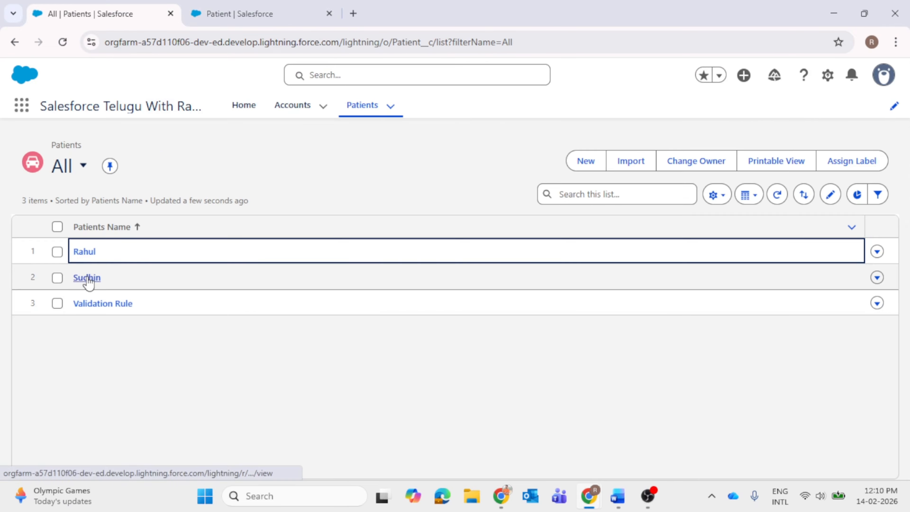
pyautogui.click(87, 279)
pyautogui.click(362, 121)
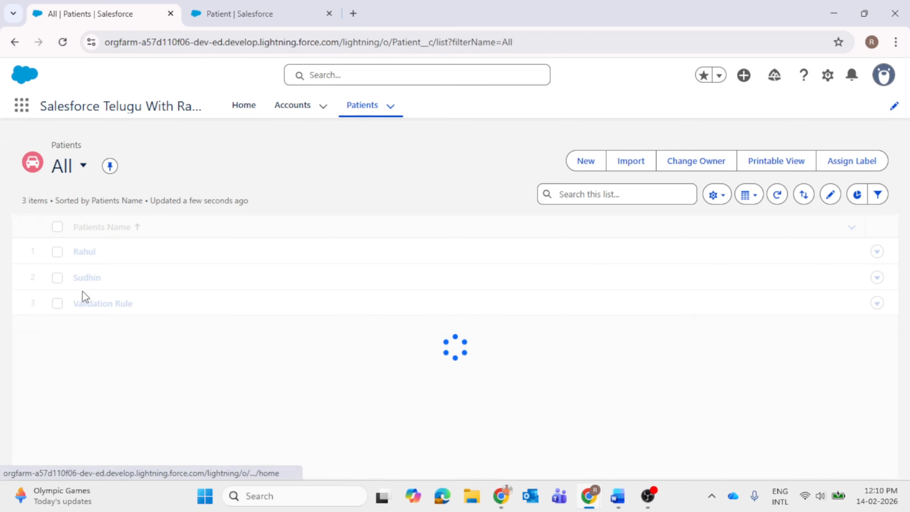
# Step: Check the first patient's contact fields, then open the Patient_Email_is_Not_Blank rule for editing and select the OR function
pyautogui.click(83, 251)
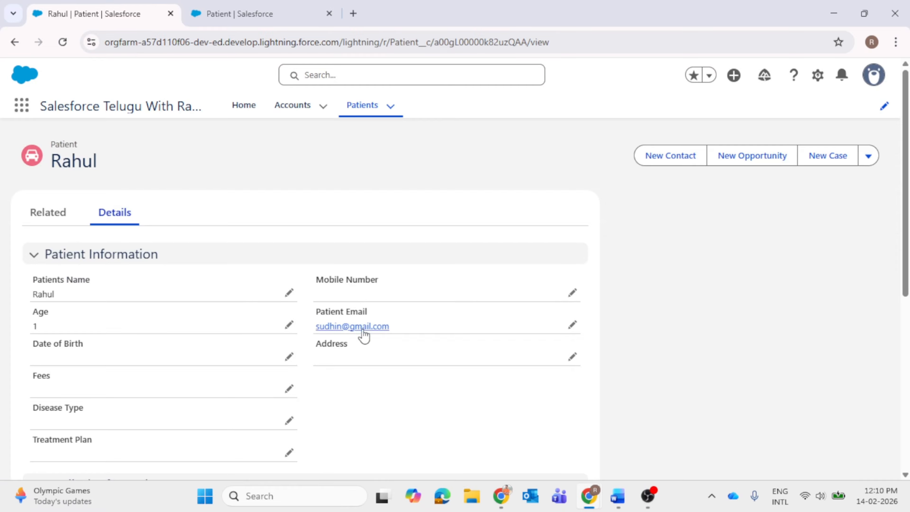
pyautogui.click(215, 25)
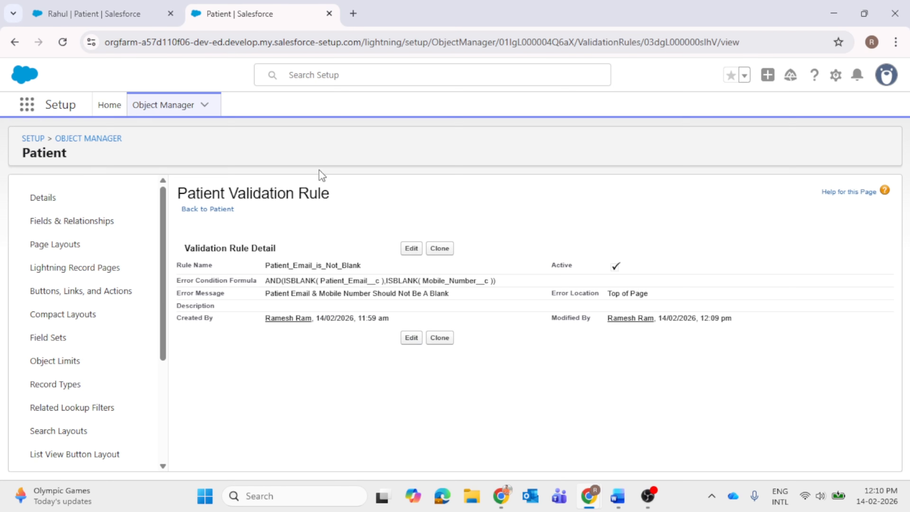
pyautogui.click(409, 249)
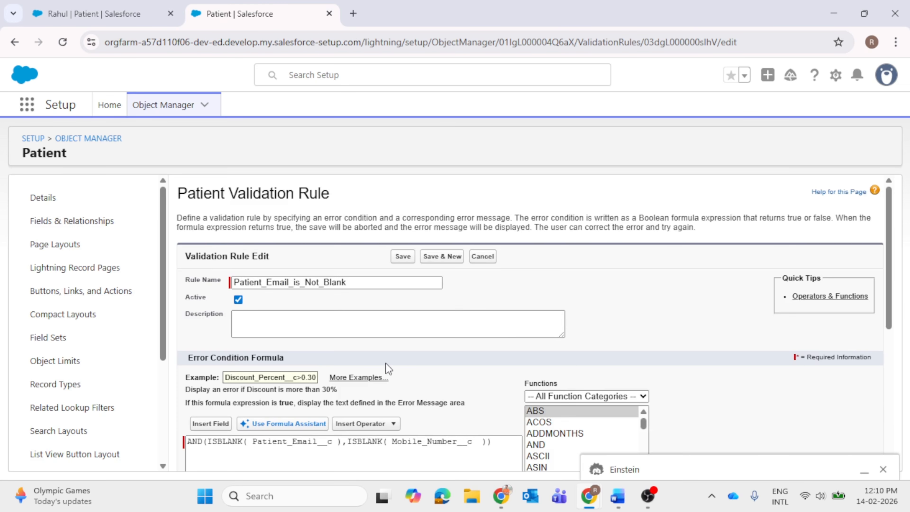
pyautogui.scroll(-4, 658, 343)
pyautogui.scroll(-1, 658, 344)
pyautogui.scroll(-10, 592, 225)
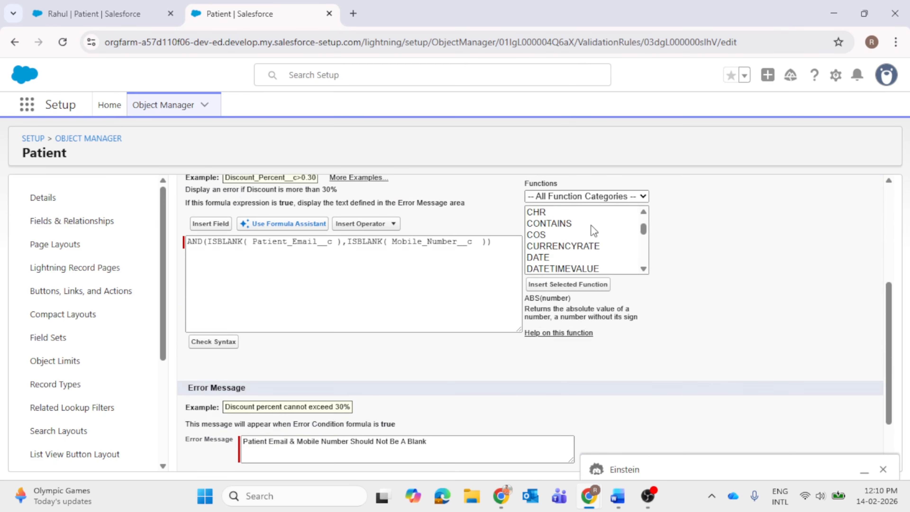
pyautogui.scroll(-8, 580, 241)
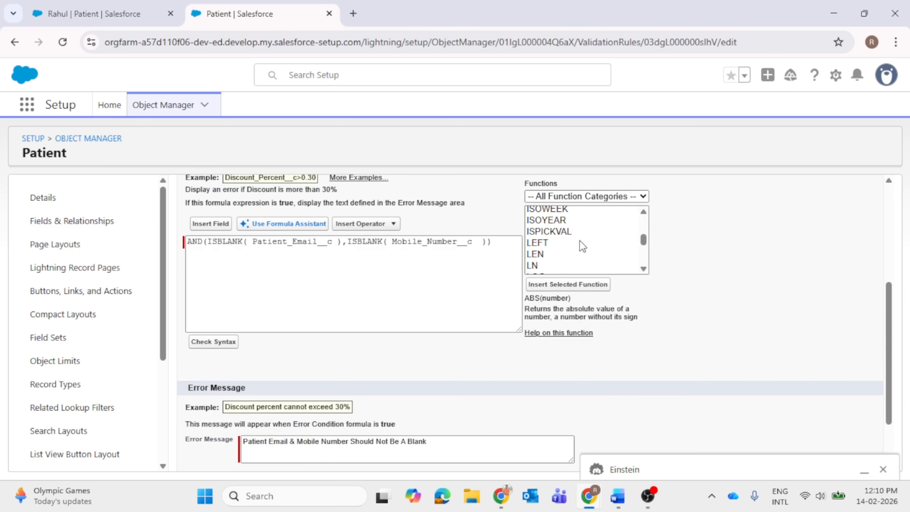
pyautogui.scroll(-5, 578, 241)
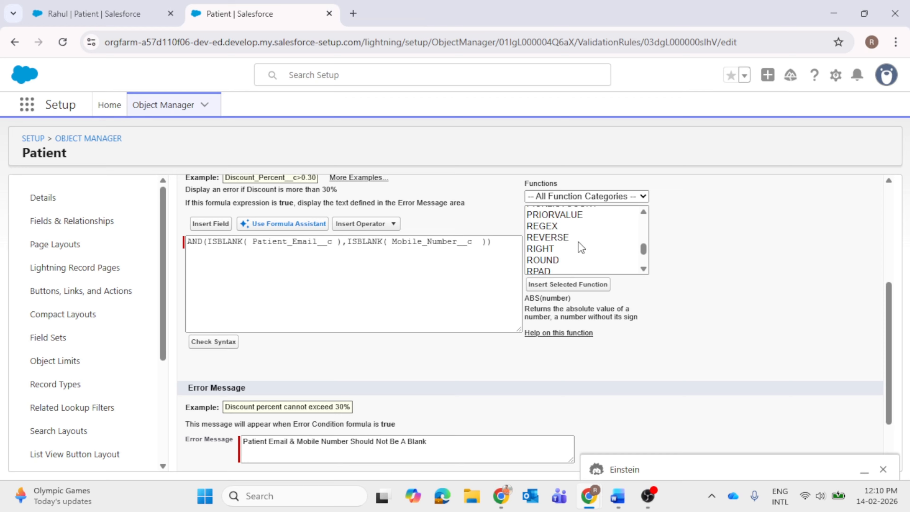
pyautogui.scroll(3, 578, 241)
pyautogui.click(538, 247)
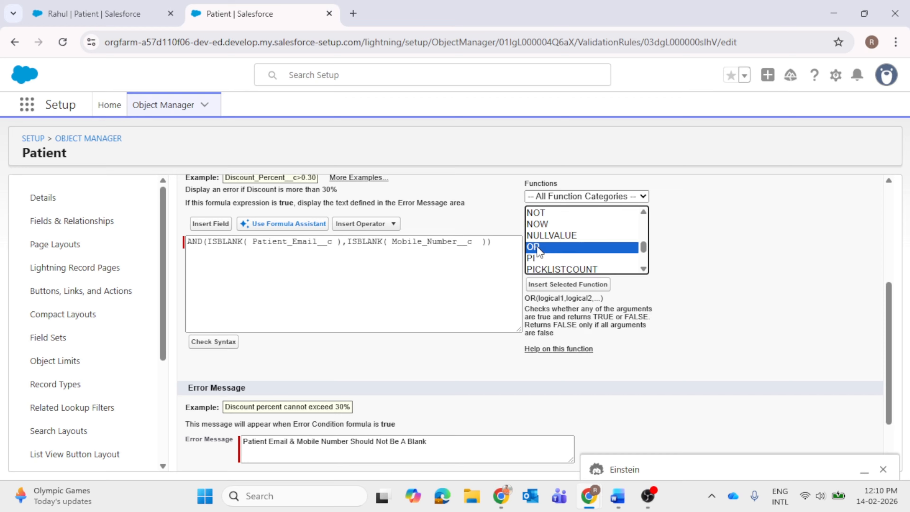
# Step: Remove AND from the start of the error condition formula and insert the OR function in its place
pyautogui.click(205, 240)
pyautogui.press('BackSpace')
pyautogui.press('BackSpace')
pyautogui.press('BackSpace')
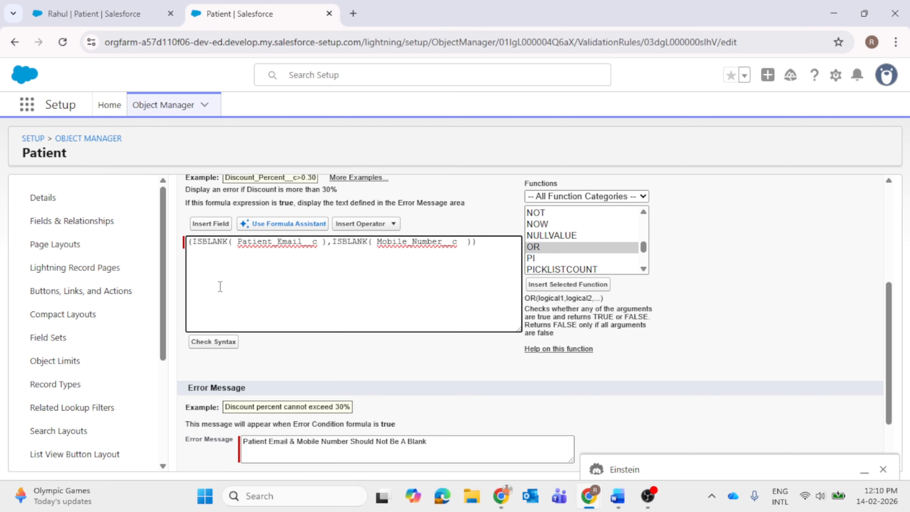
pyautogui.click(587, 249)
pyautogui.click(579, 285)
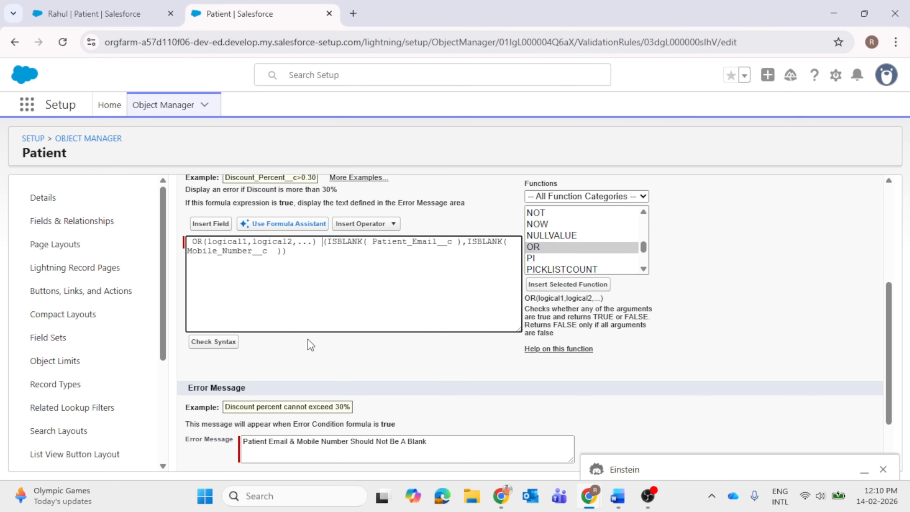
# Step: Trim the placeholder text so the formula reads OR(ISBLANK( Patient_Email__c ),ISBLANK( Mobile_Number__c )), check its syntax and save the rule
pyautogui.press('BackSpace')
pyautogui.press('BackSpace')
pyautogui.press('BackSpace')
pyautogui.press('BackSpace')
pyautogui.press('BackSpace')
pyautogui.press('BackSpace')
pyautogui.press('BackSpace')
pyautogui.press('BackSpace')
pyautogui.press('BackSpace')
pyautogui.press('BackSpace')
pyautogui.press('BackSpace')
pyautogui.press('BackSpace')
pyautogui.press('BackSpace')
pyautogui.press('BackSpace')
pyautogui.press('BackSpace')
pyautogui.press('BackSpace')
pyautogui.press('BackSpace')
pyautogui.press('BackSpace')
pyautogui.press('BackSpace')
pyautogui.press('BackSpace')
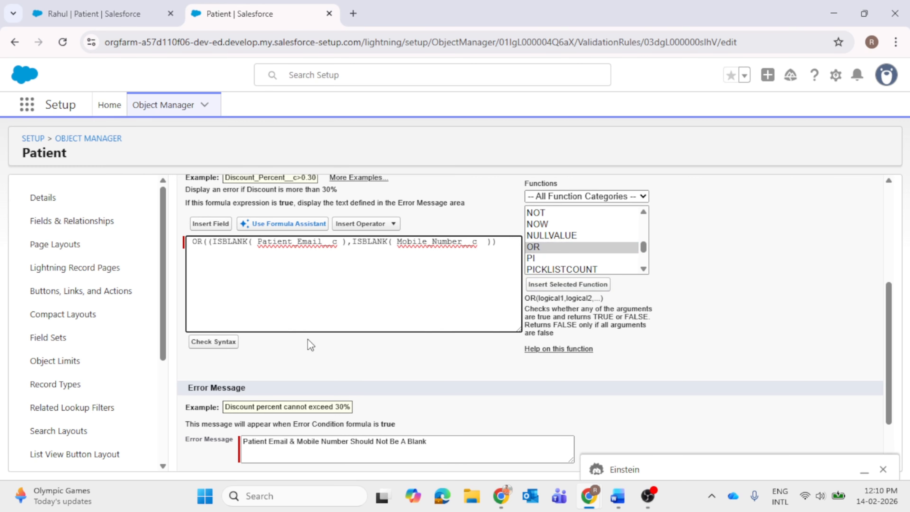
pyautogui.press('BackSpace')
pyautogui.click(235, 344)
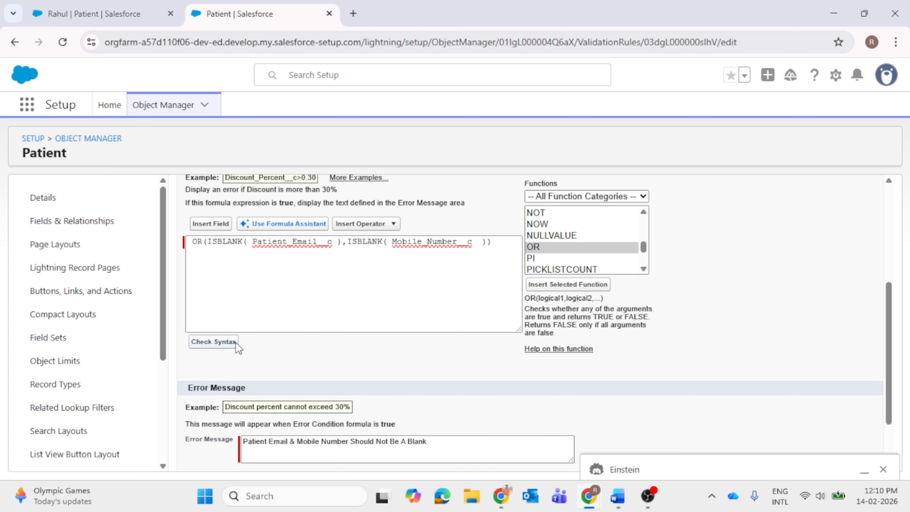
pyautogui.scroll(-10, 237, 350)
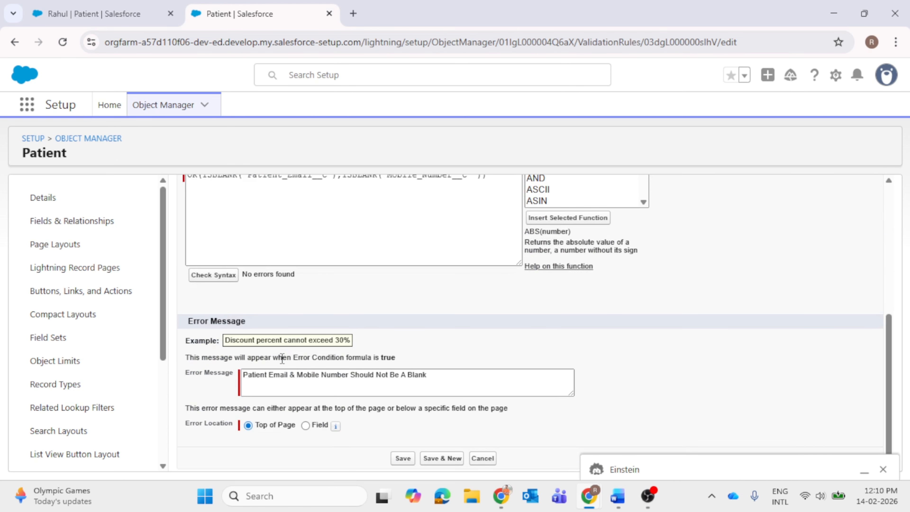
# Step: Refresh the Patients list, open the first patient for editing and try to save it with only Mobile Number blank
pyautogui.click(125, 7)
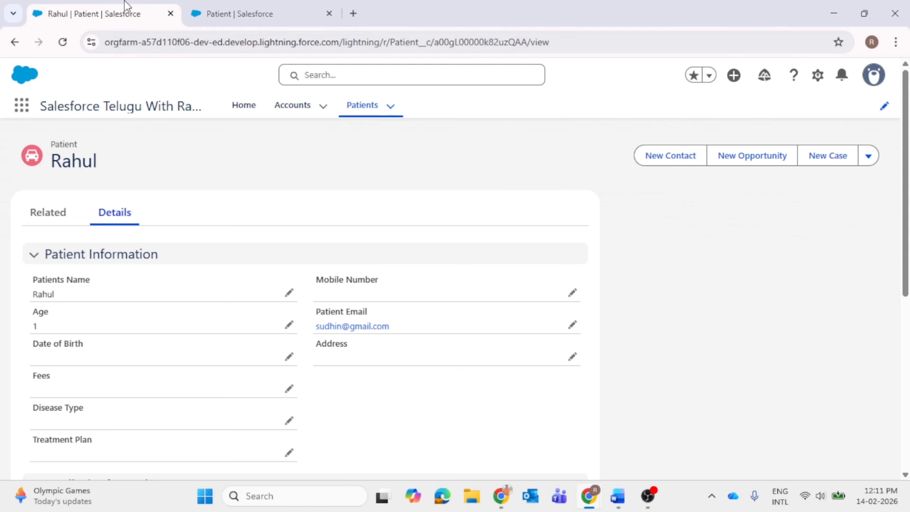
pyautogui.click(363, 108)
pyautogui.click(63, 42)
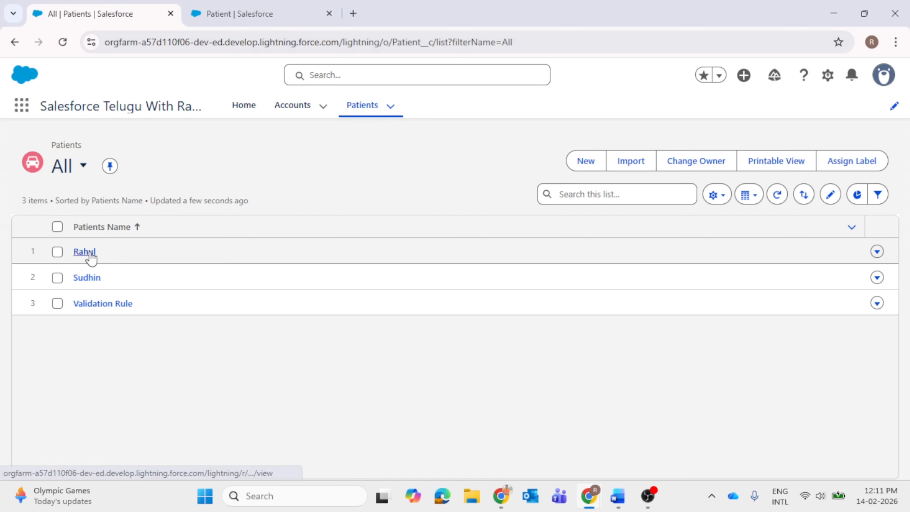
pyautogui.click(90, 253)
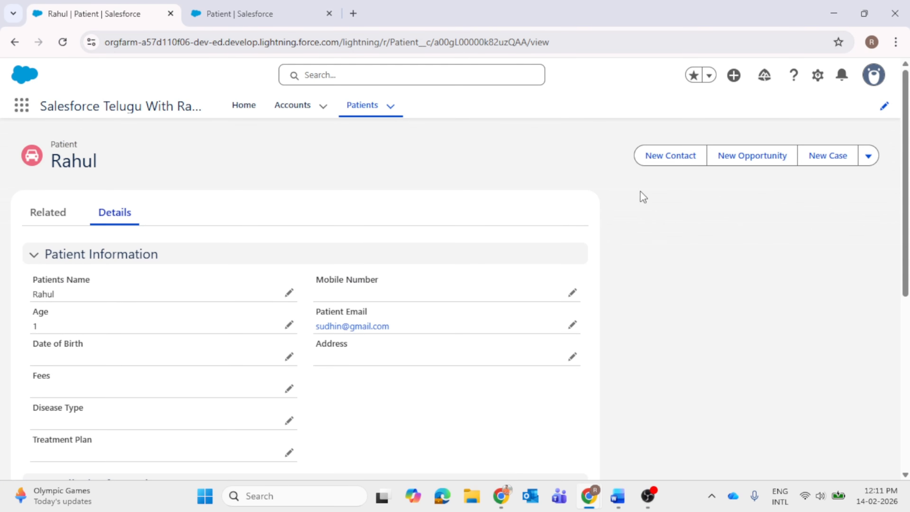
pyautogui.click(572, 293)
pyautogui.click(337, 463)
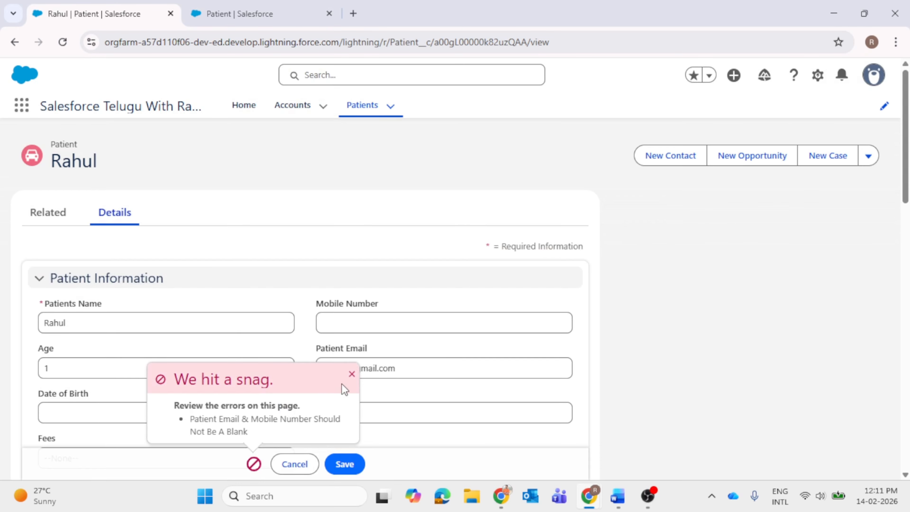
pyautogui.click(352, 374)
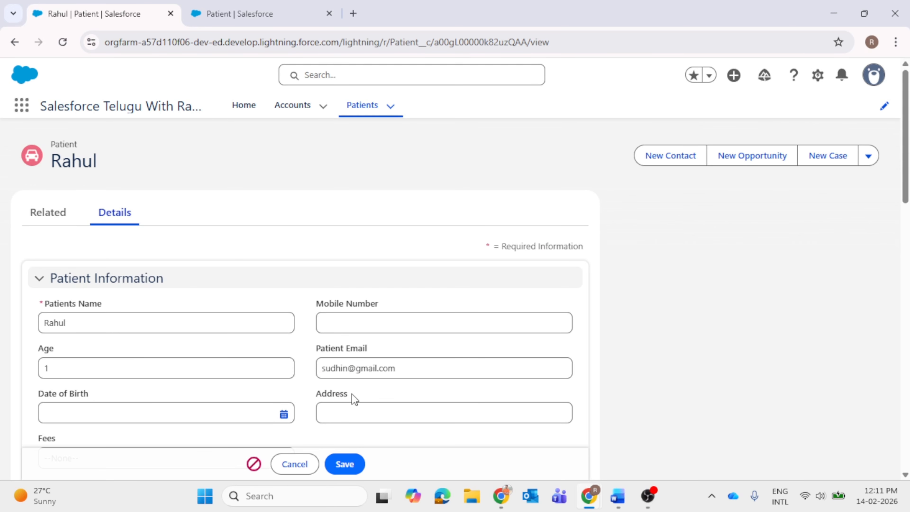
# Step: Fill in the first patient's Mobile Number from the saved suggestion and save the record
pyautogui.click(390, 326)
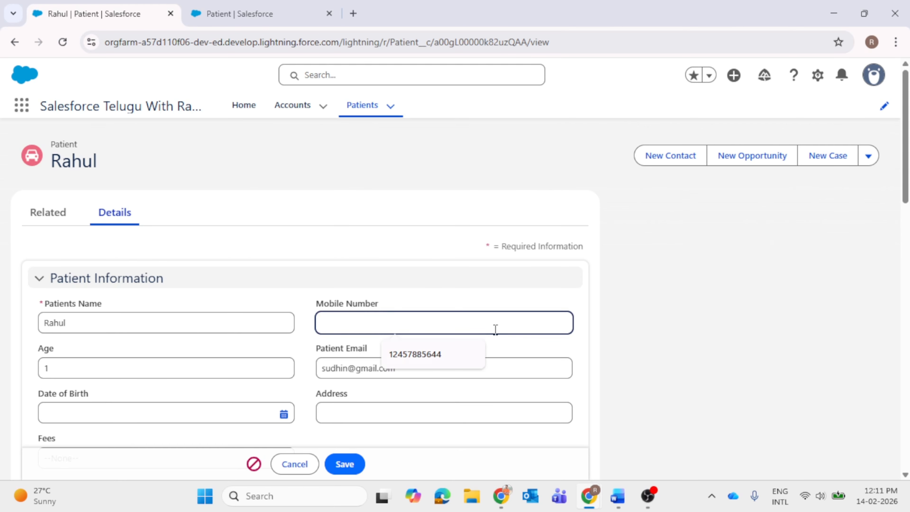
pyautogui.click(437, 286)
pyautogui.scroll(-2, 383, 277)
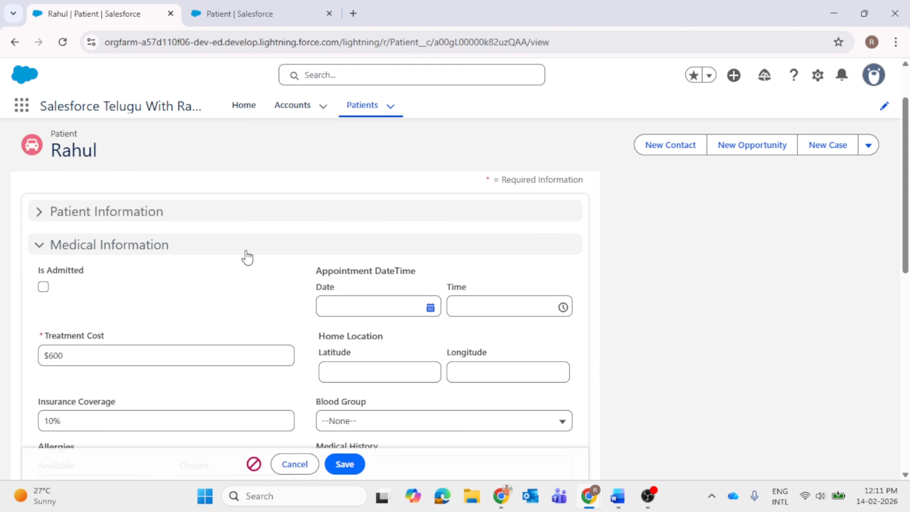
pyautogui.click(221, 217)
pyautogui.click(425, 298)
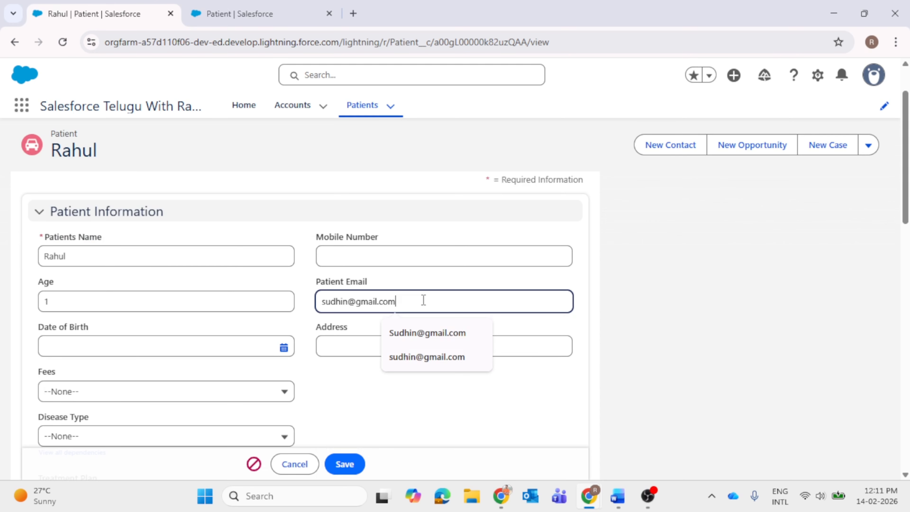
pyautogui.click(391, 254)
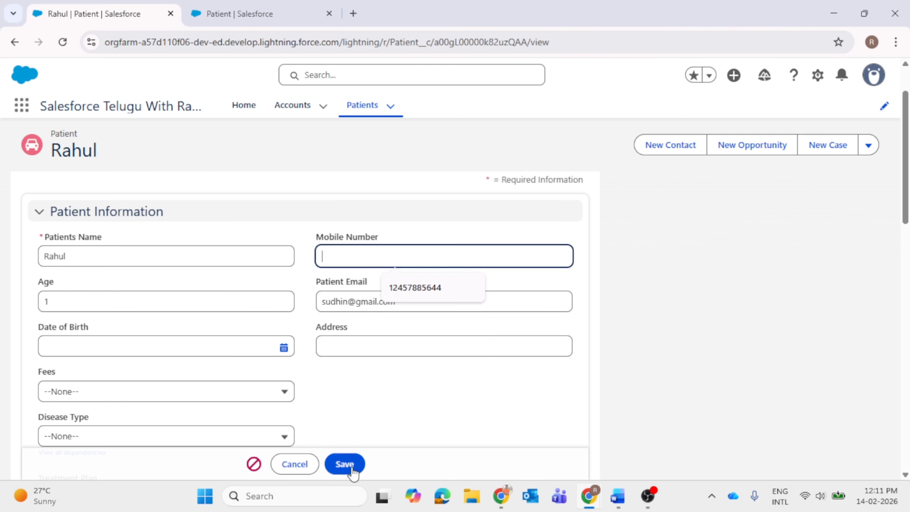
pyautogui.click(433, 292)
pyautogui.click(345, 464)
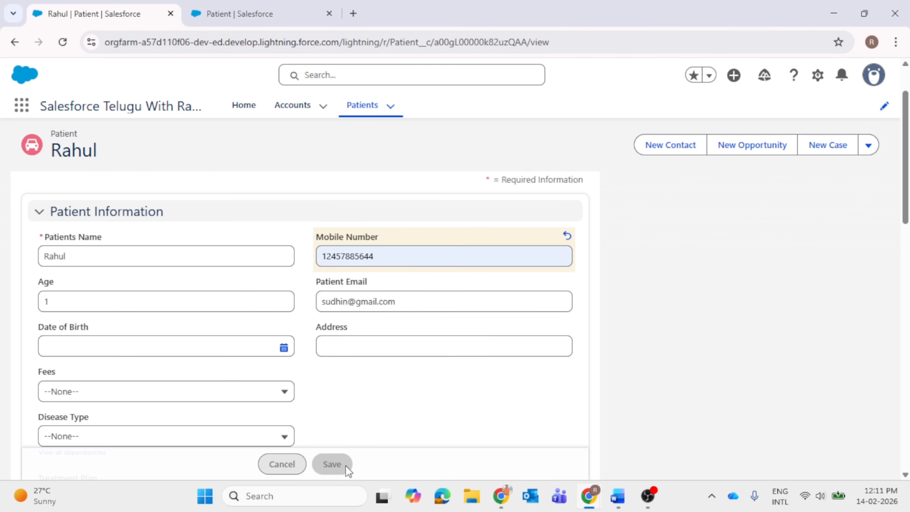
# Step: Review the saved rule's OR formula against the first patient's Mobile Number and Patient Email
pyautogui.click(264, 16)
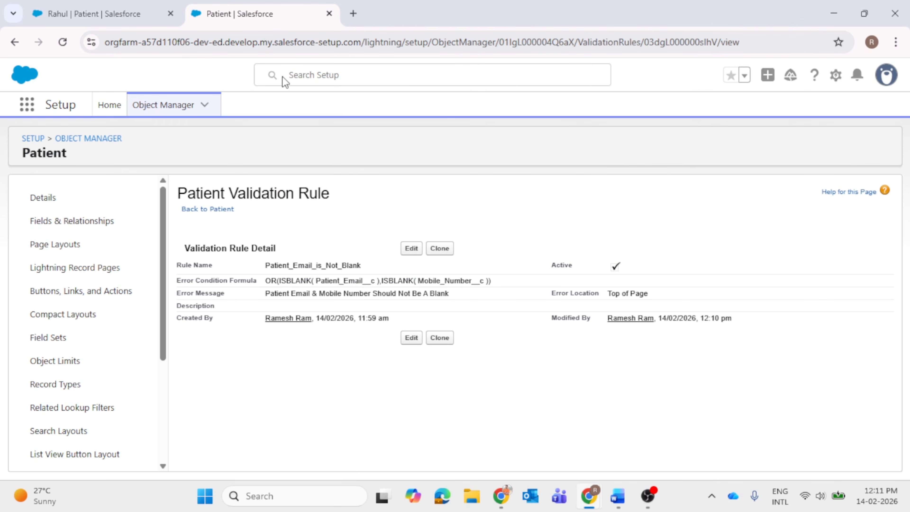
pyautogui.click(136, 20)
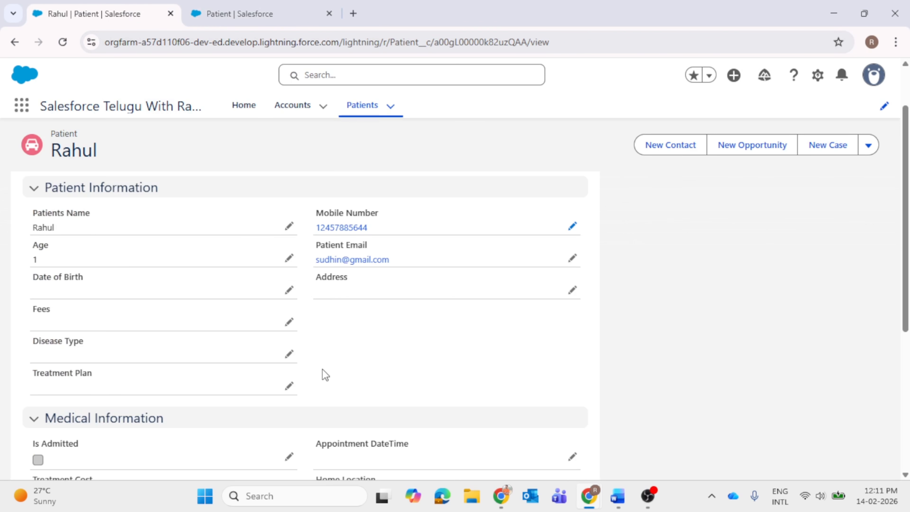
pyautogui.click(221, 7)
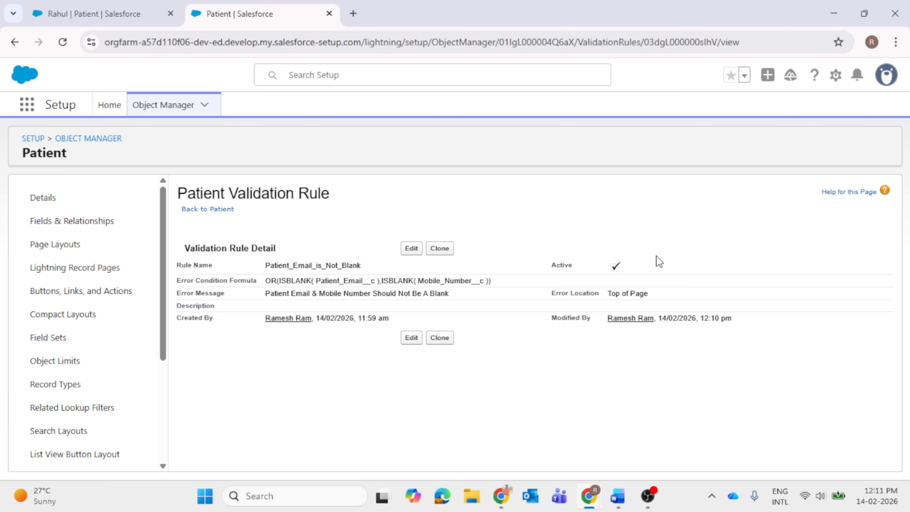
# Step: View the Patient object's fields and open the form for a new custom field
pyautogui.click(102, 230)
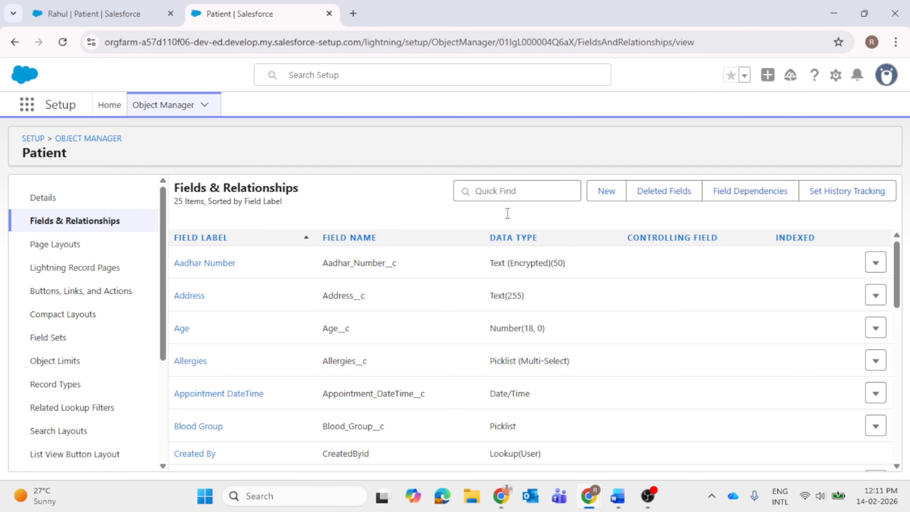
pyautogui.click(619, 197)
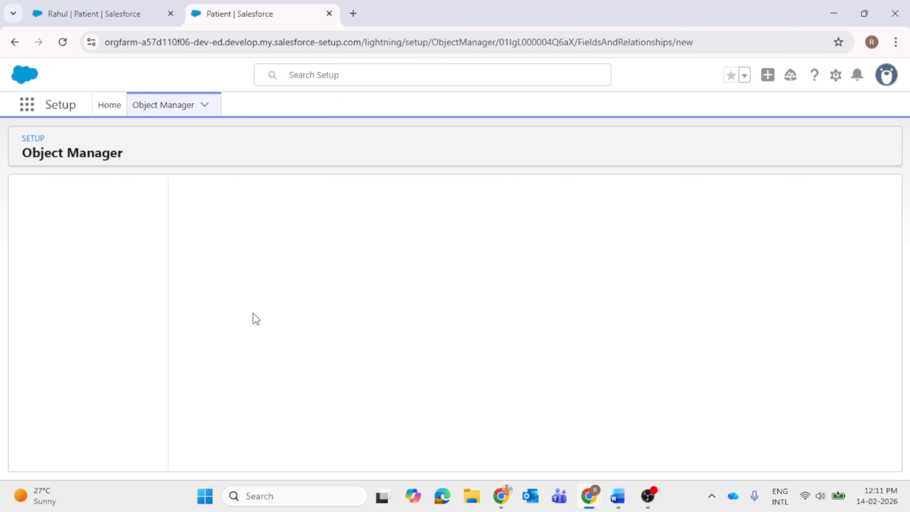
pyautogui.scroll(-3, 254, 353)
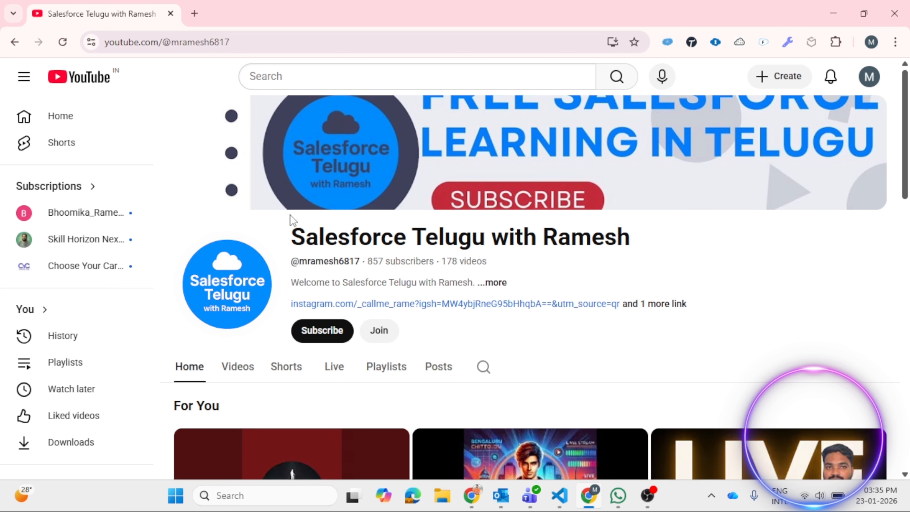
# Step: On YouTube, subscribe to the Salesforce Telugu channel and set its notifications to All
pyautogui.scroll(-2, 293, 220)
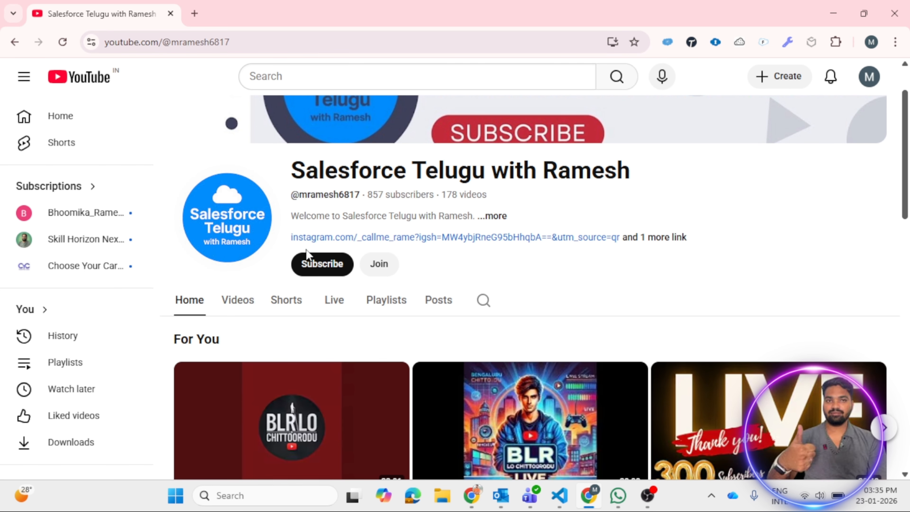
pyautogui.click(324, 265)
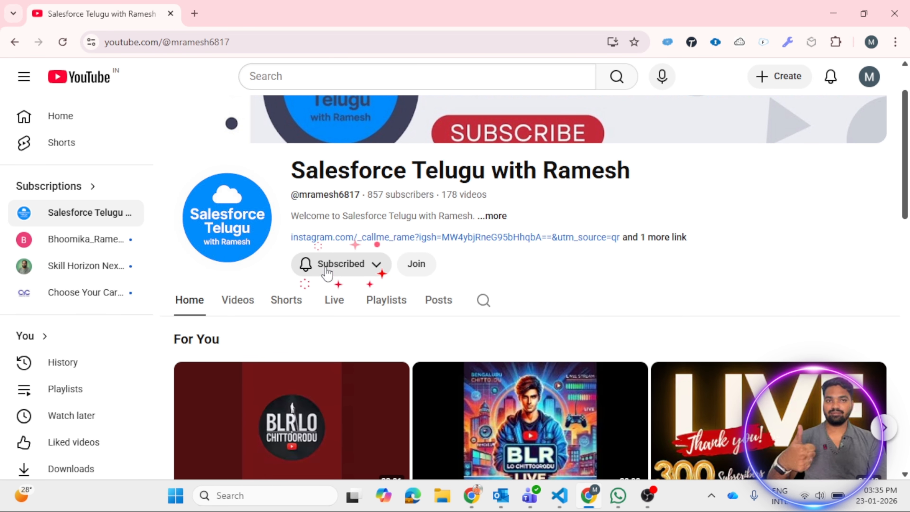
pyautogui.click(375, 268)
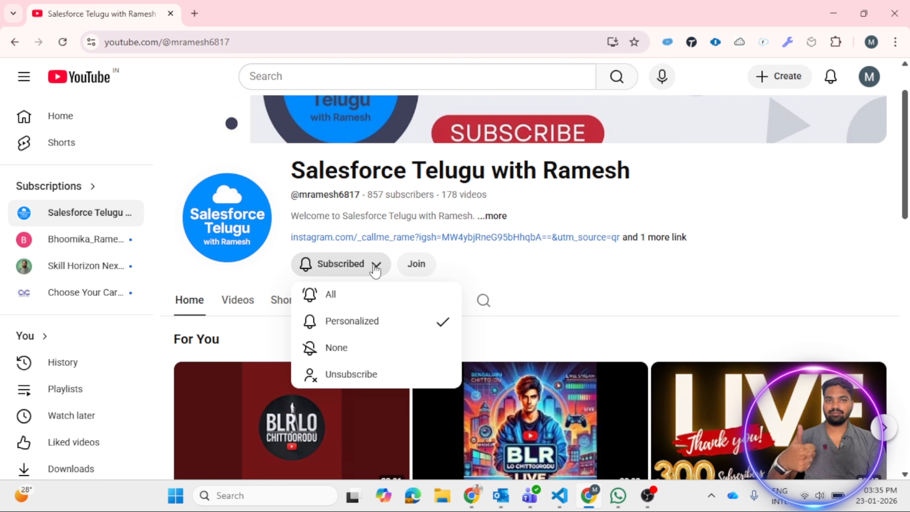
pyautogui.click(352, 301)
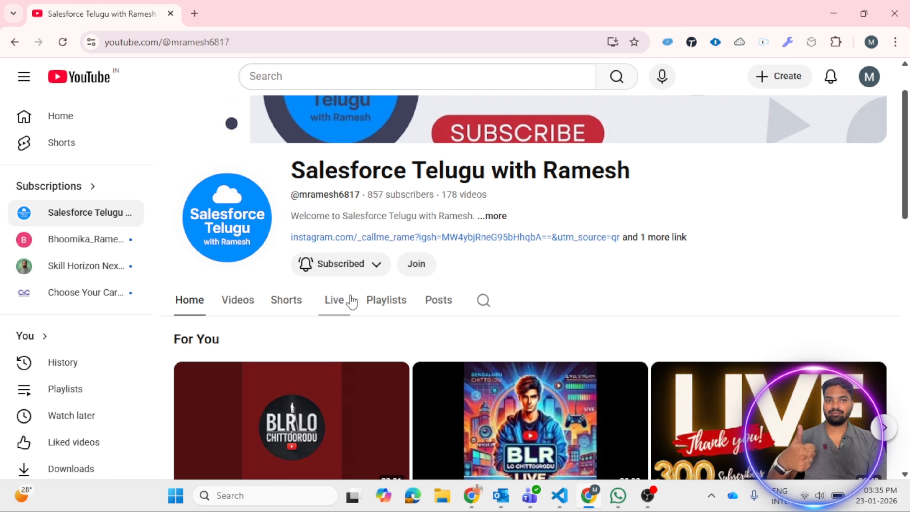